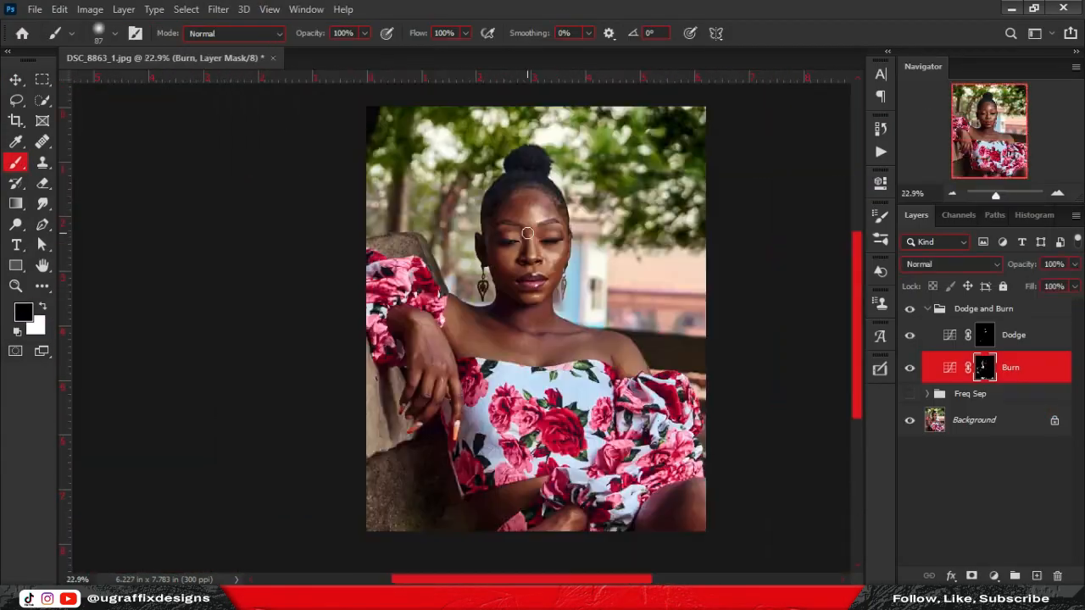
Bring up the portrait DSC_8863_1.jpg with only its Background layer showing.
left_click(217, 8)
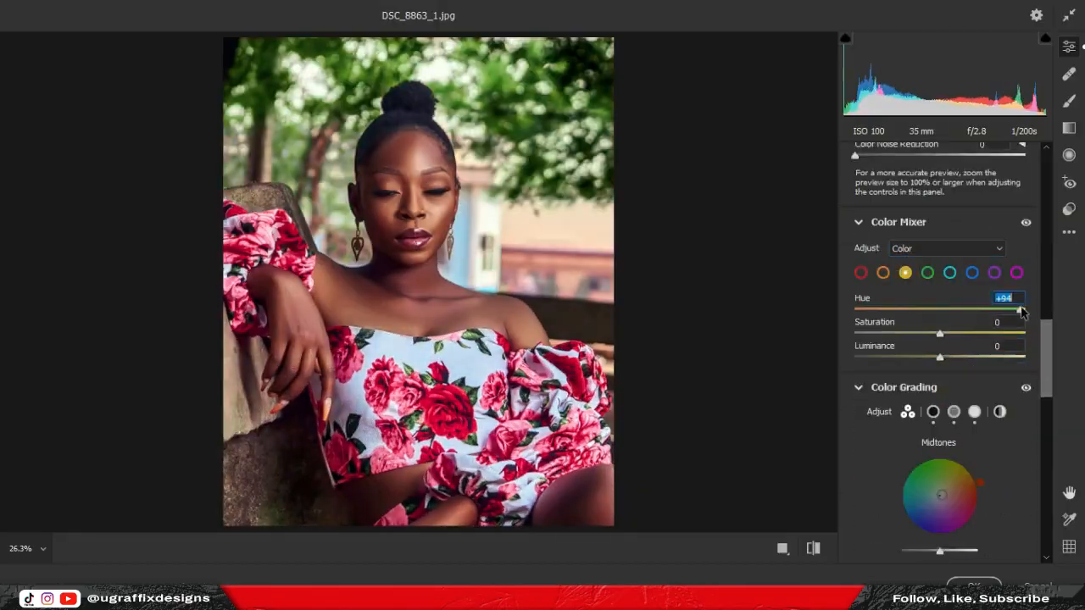
left_click_drag(939, 334, 928, 339)
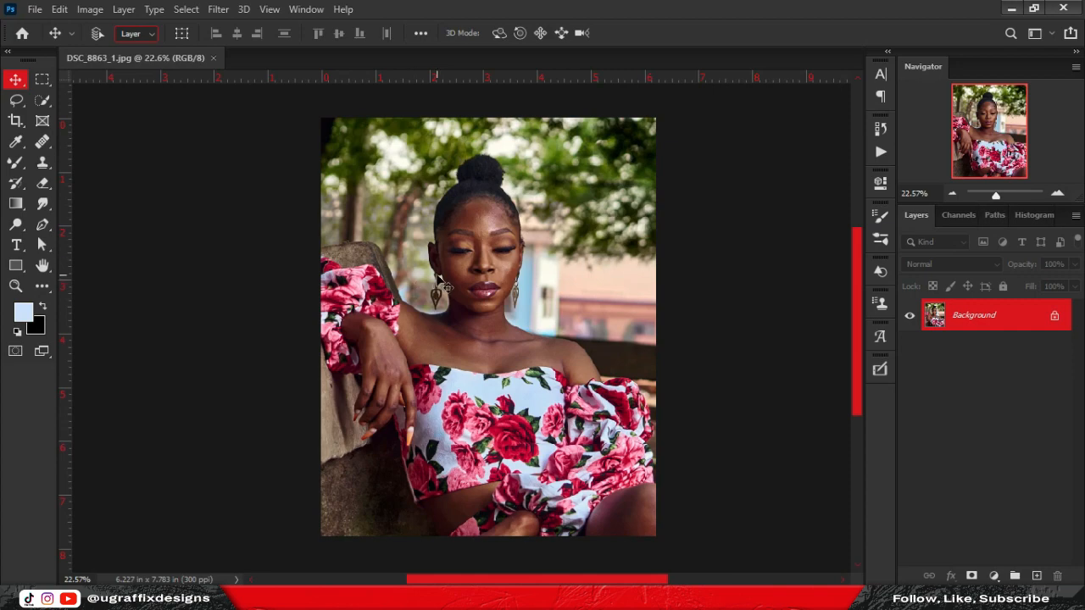
Duplicate the Background twice and name the copies Low Freq and High Freq.
scroll(479, 218, "up", 6)
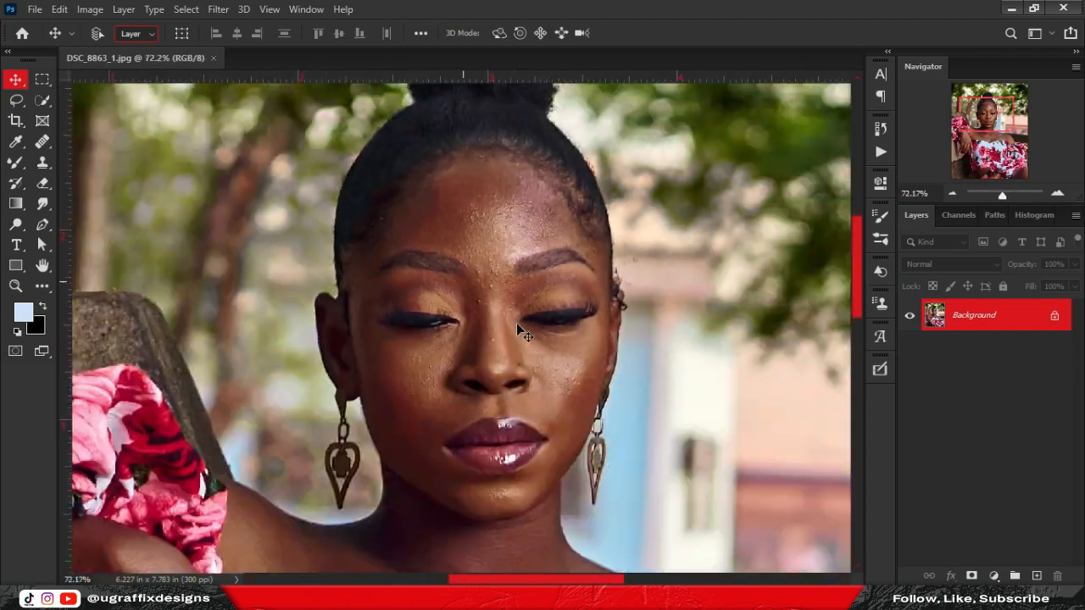
scroll(520, 331, "up", 4)
scroll(512, 263, "down", 10)
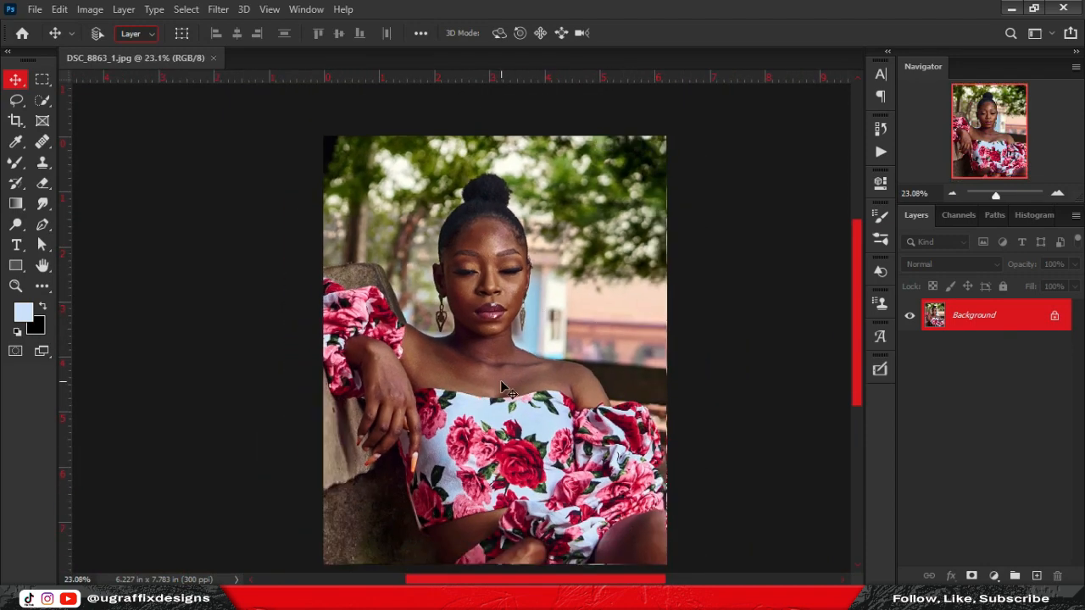
scroll(543, 291, "down", 1)
scroll(542, 336, "up", 1)
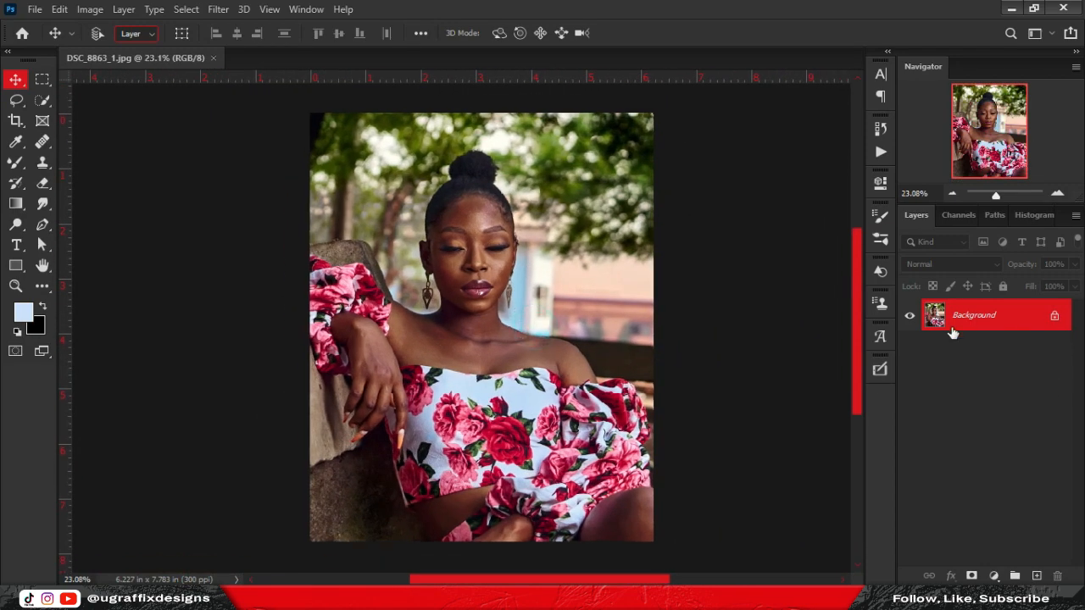
key("ctrl+j")
key("ctrl+j")
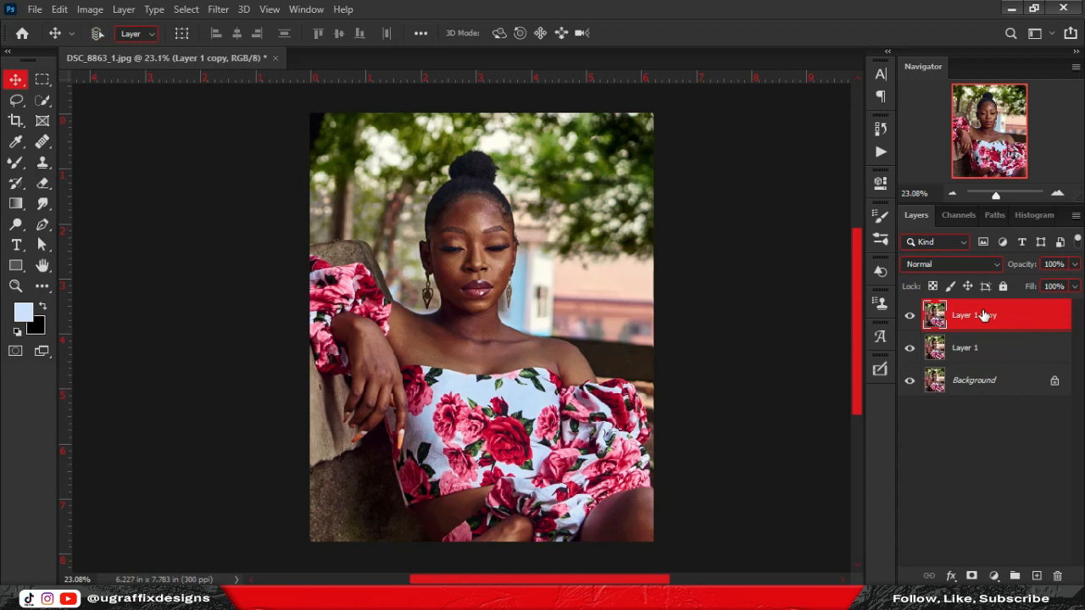
left_click(1021, 361)
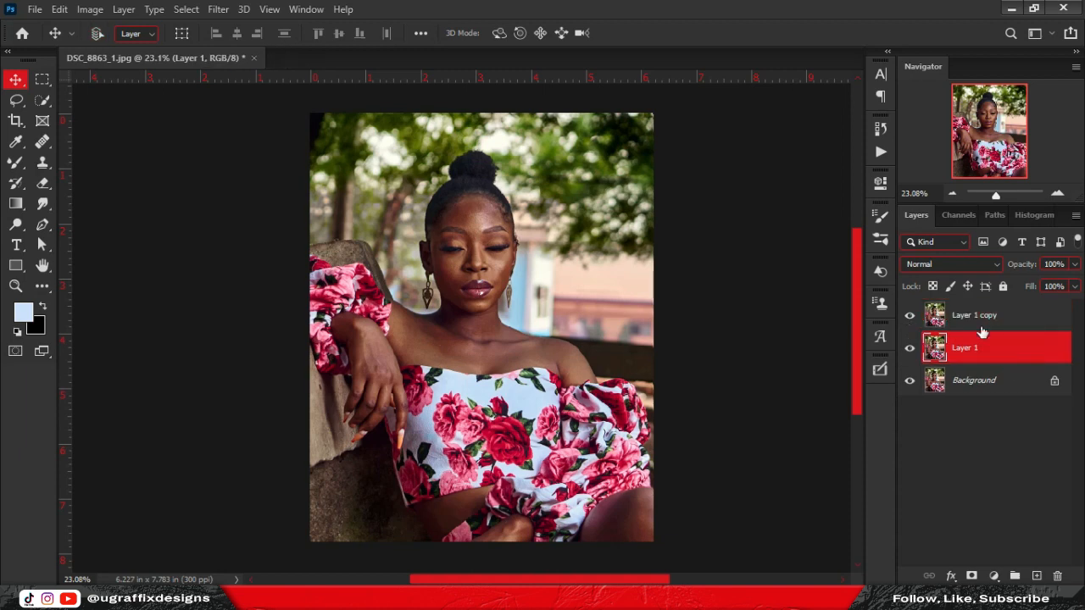
double_click(966, 348)
type("Low Frequ")
key("BackSpace")
key("Return")
scroll(496, 205, "up", 12)
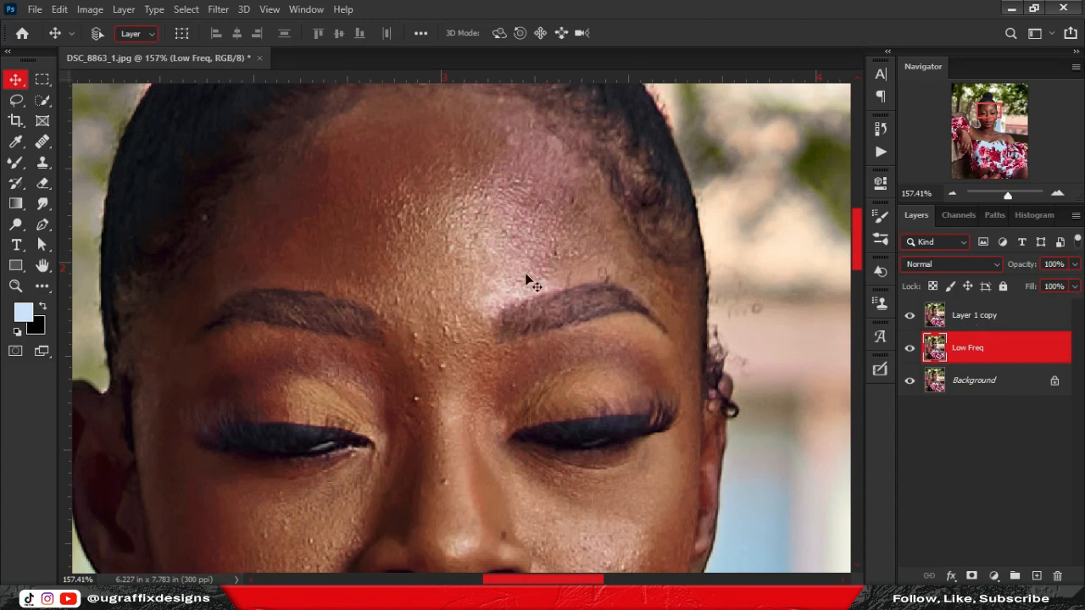
scroll(526, 280, "up", 4)
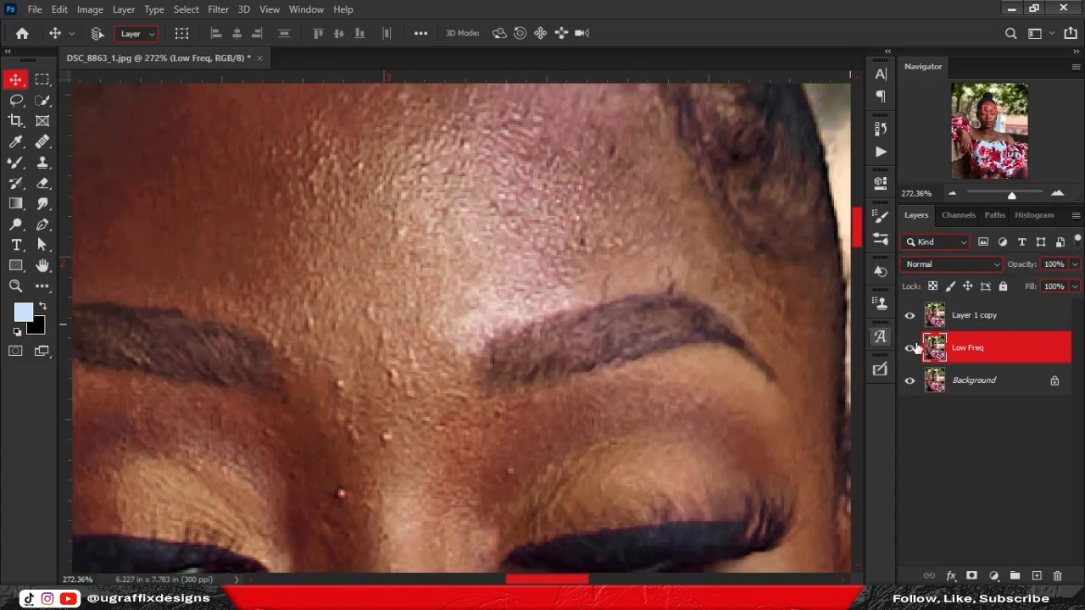
double_click(966, 315)
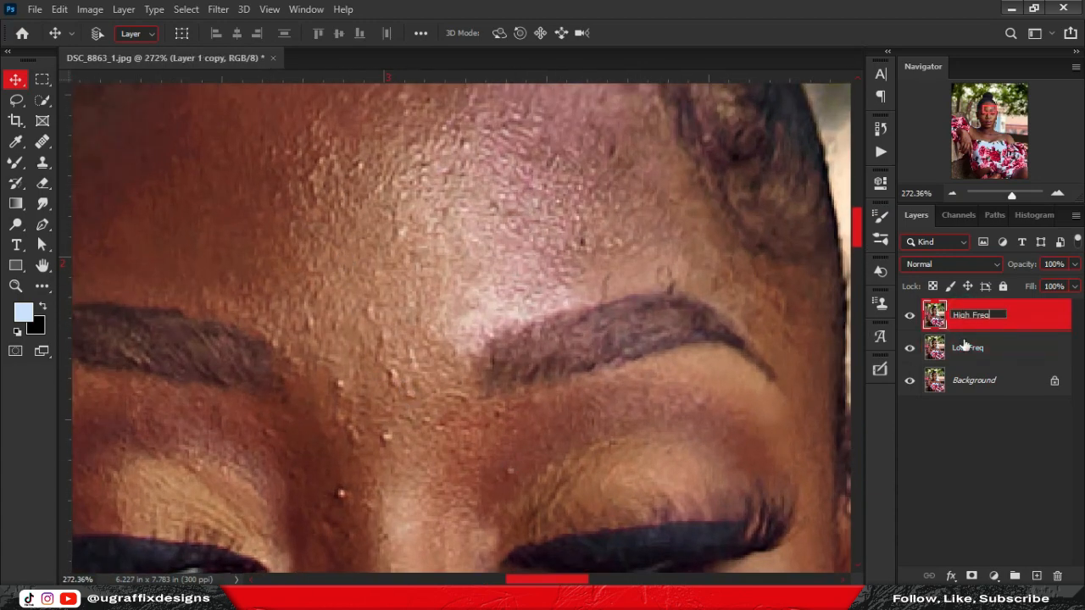
type("High Freq")
key("Return")
Group both layers into an expanded group named Freq Sep, with Low Freq selected.
scroll(526, 297, "down", 10)
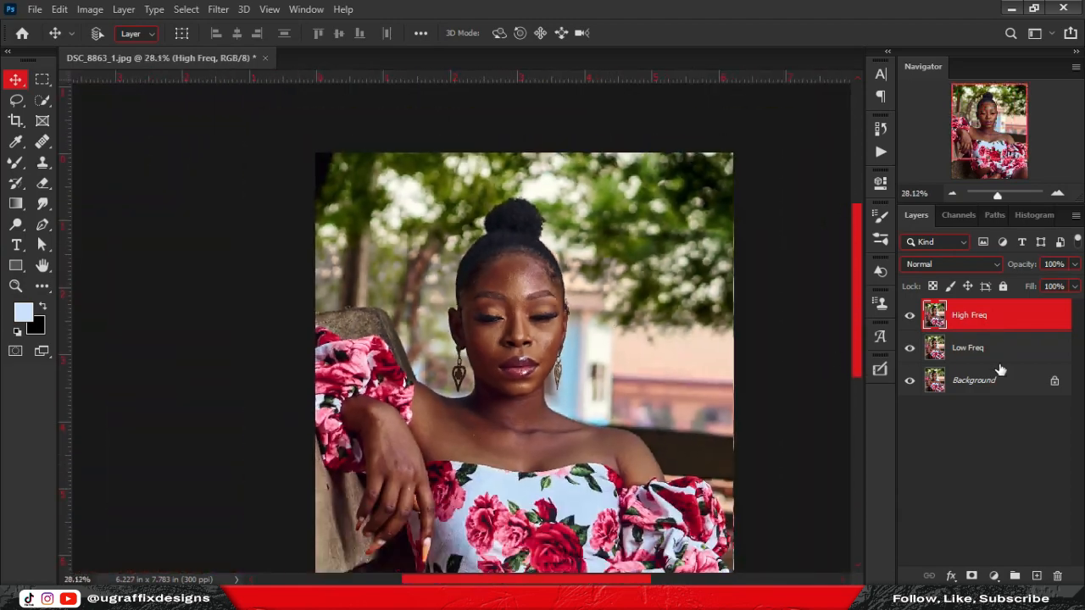
left_click(1032, 351, "shift")
key("ctrl+g")
double_click(967, 309)
type("F")
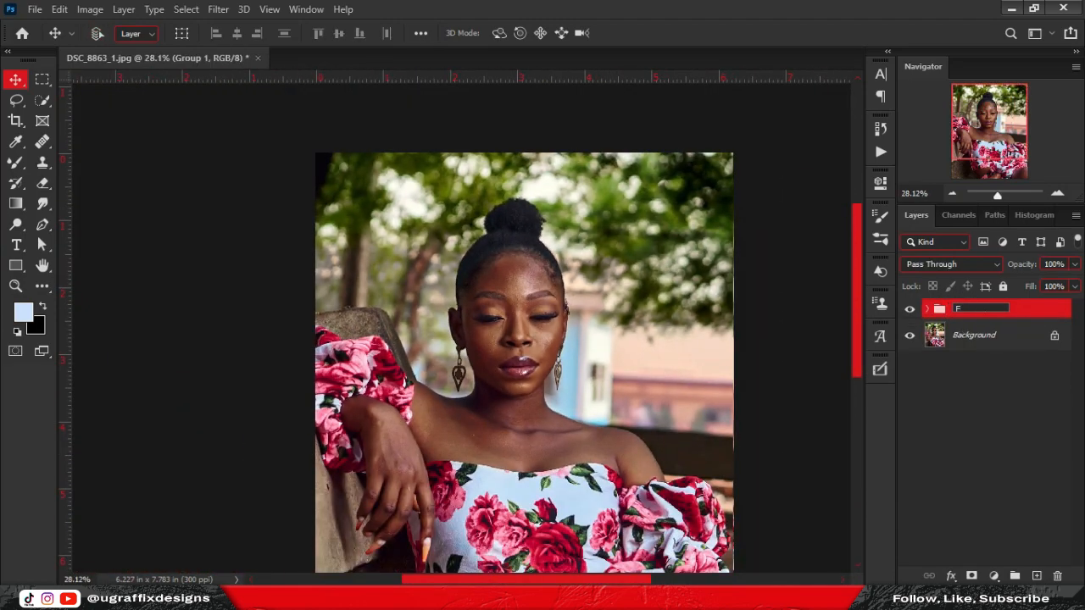
type("req Sep")
key("Return")
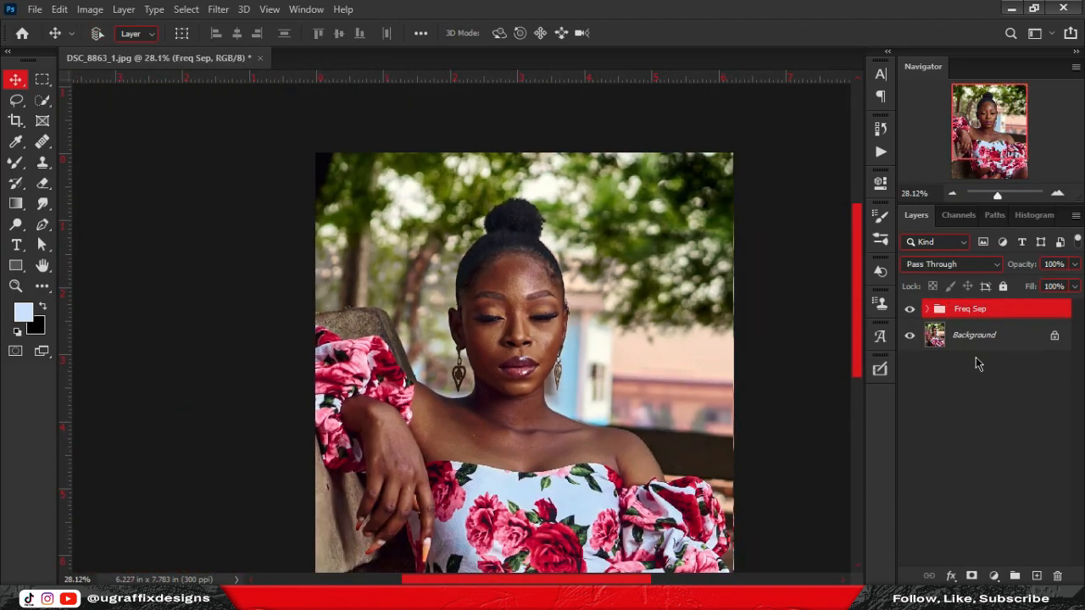
left_click(926, 309)
left_click(1018, 371)
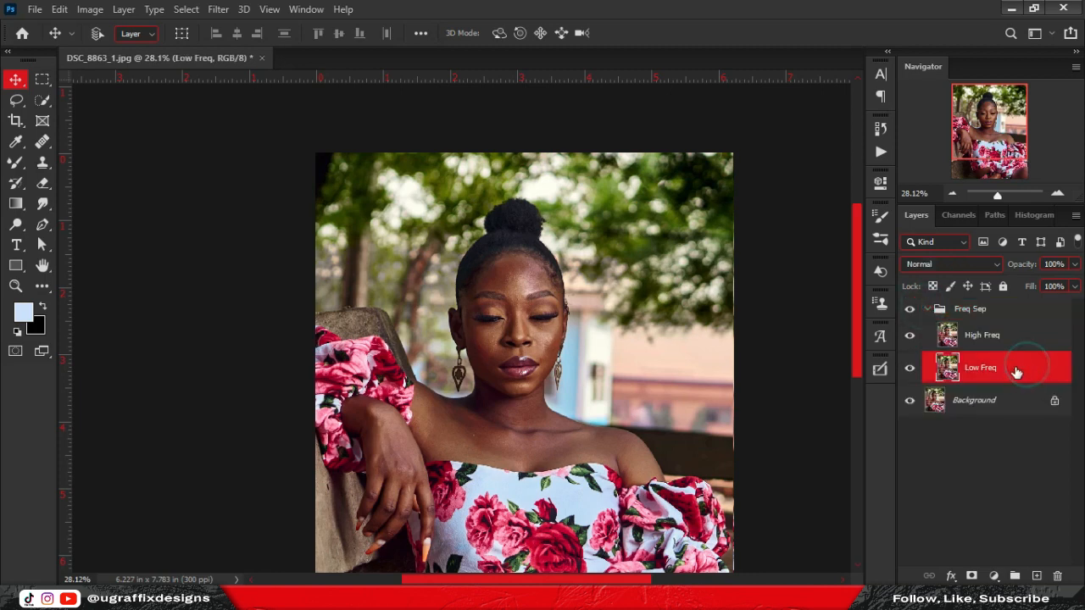
Hide High Freq and apply a Gaussian Blur to Low Freq until the skin looks smooth.
left_click(1012, 344)
left_click(1013, 368)
left_click(222, 10)
mouse_move(373, 188)
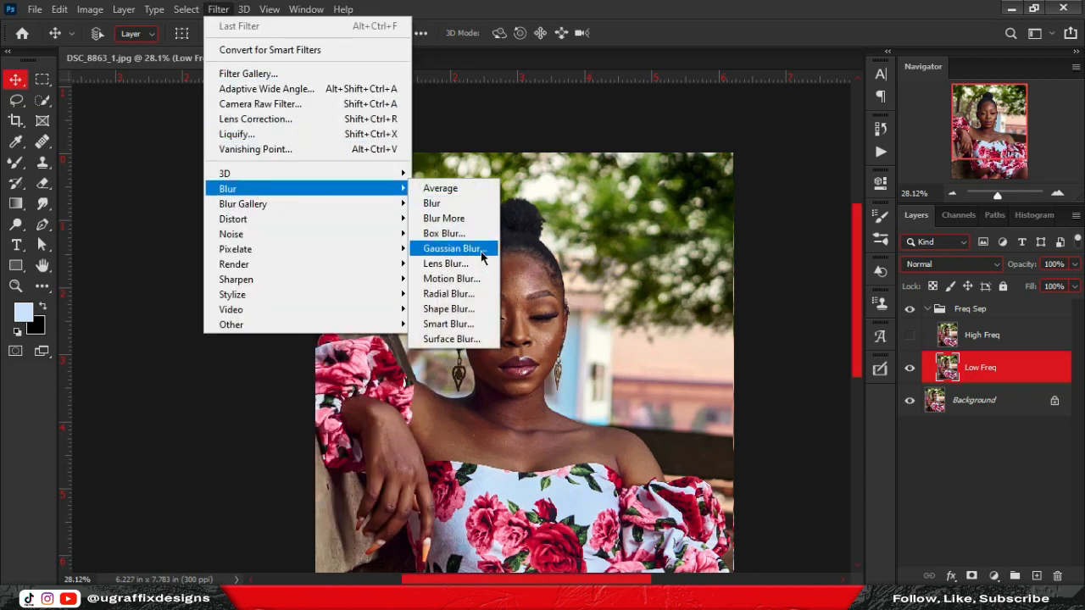
left_click(482, 254)
left_click_drag(834, 114, 808, 246)
left_click_drag(779, 316, 736, 323)
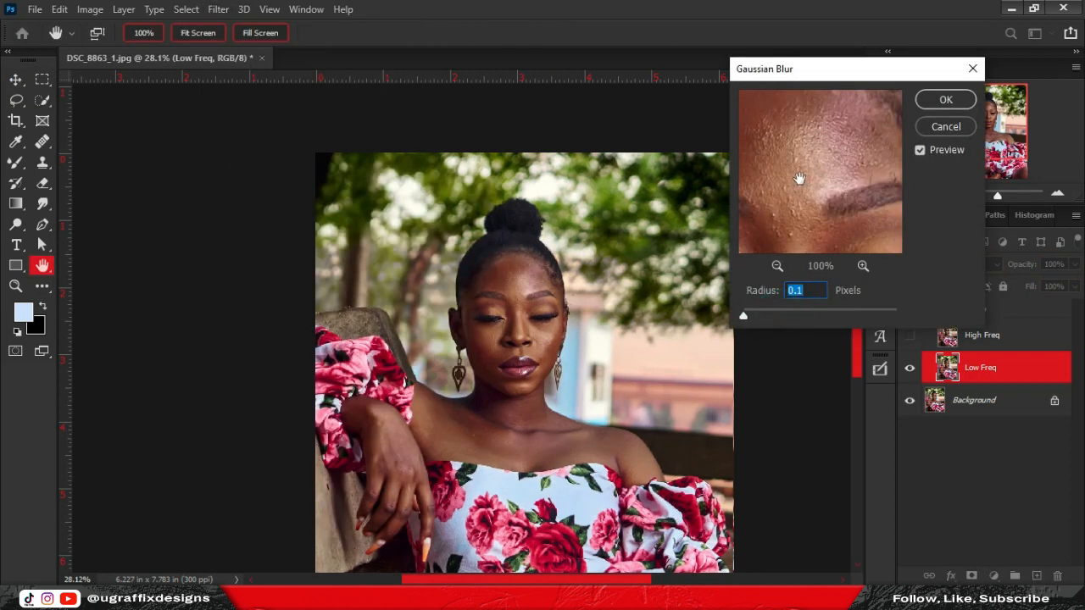
left_click(800, 178, "ctrl")
left_click_drag(799, 179, 809, 202)
left_click(801, 194, "ctrl")
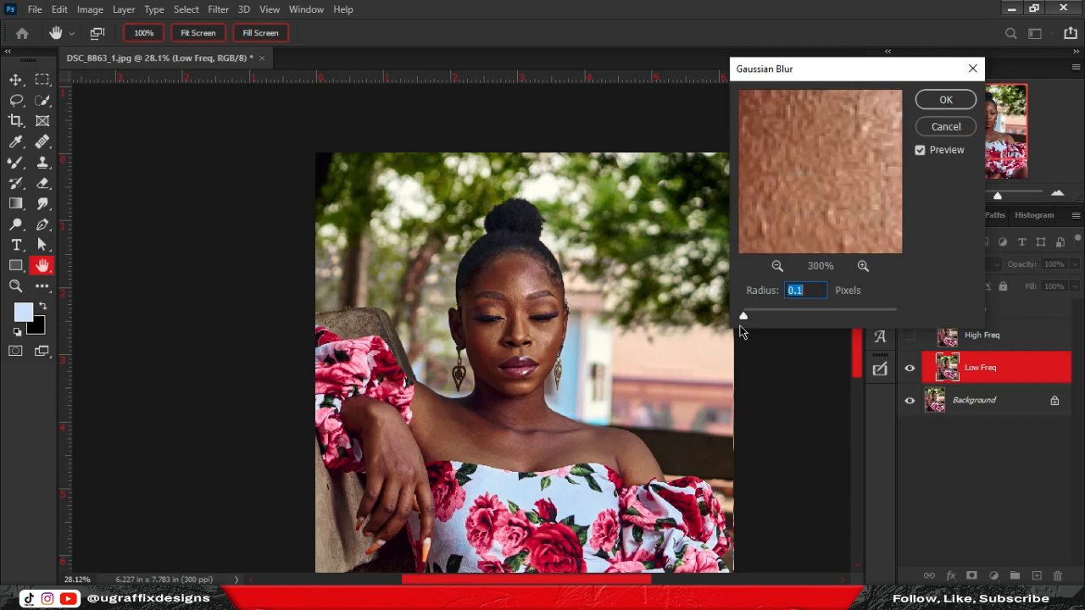
left_click_drag(757, 317, 779, 316)
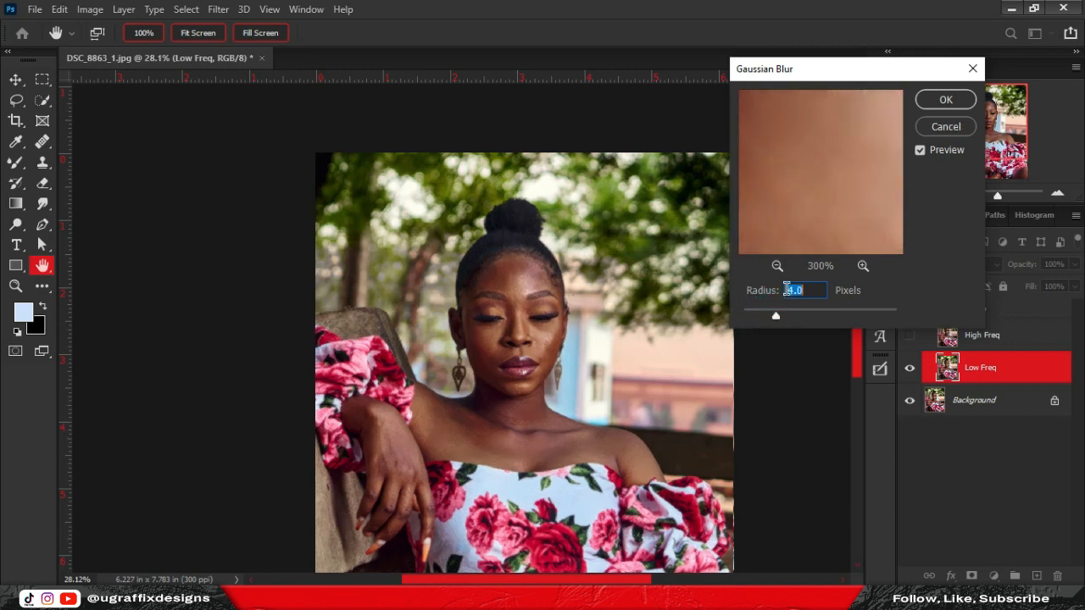
left_click(842, 190, "ctrl")
left_click(946, 100)
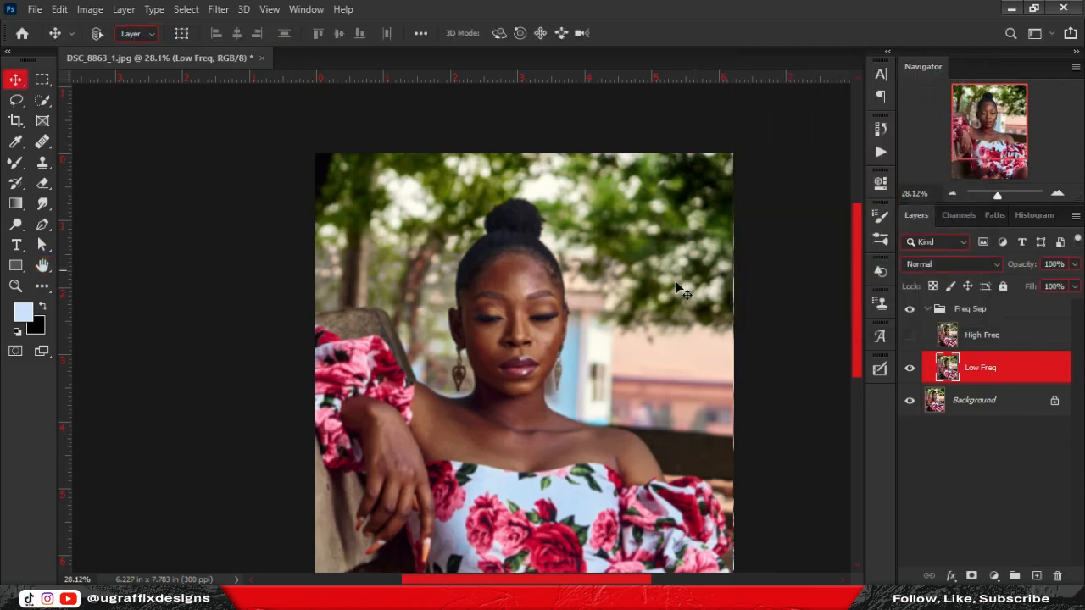
Toggle High Freq's visibility to compare the blur, ending with High Freq selected.
scroll(539, 293, "up", 10)
scroll(572, 222, "down", 6)
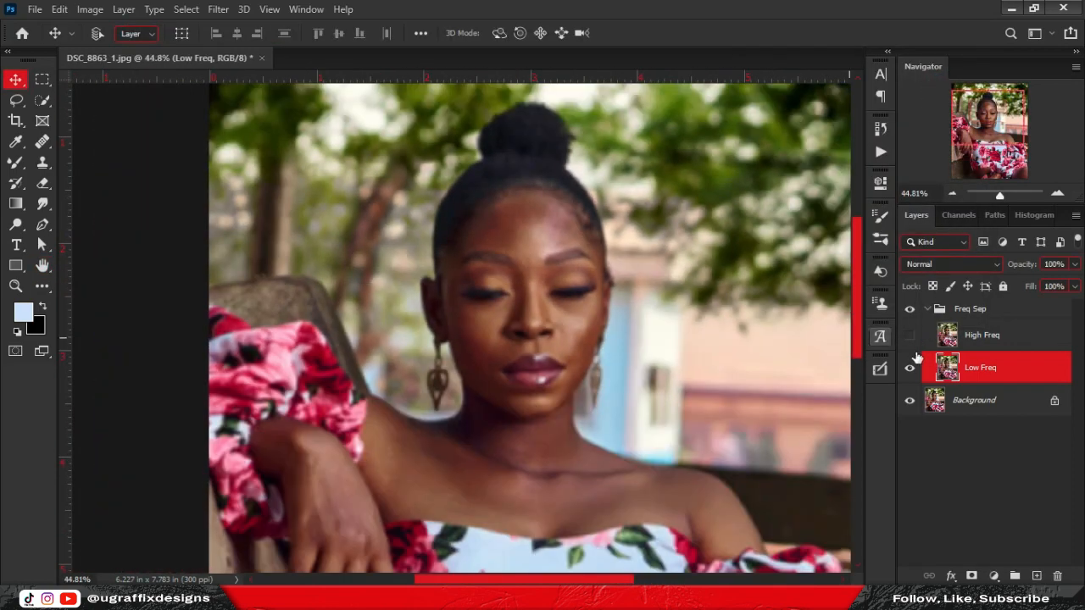
left_click(1026, 339)
left_click(910, 336)
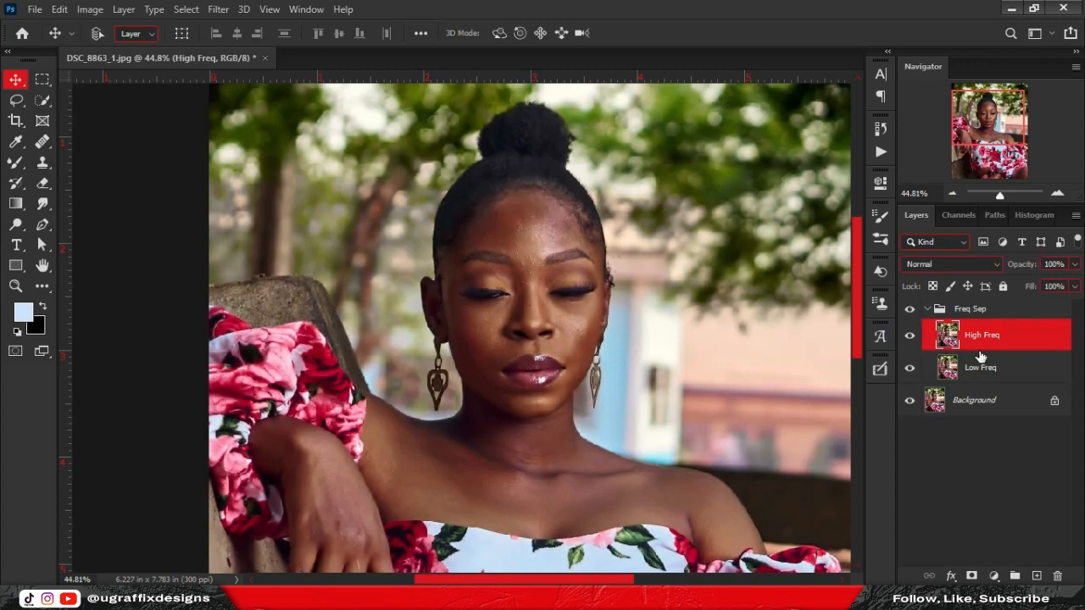
left_click(910, 335)
scroll(552, 235, "up", 5)
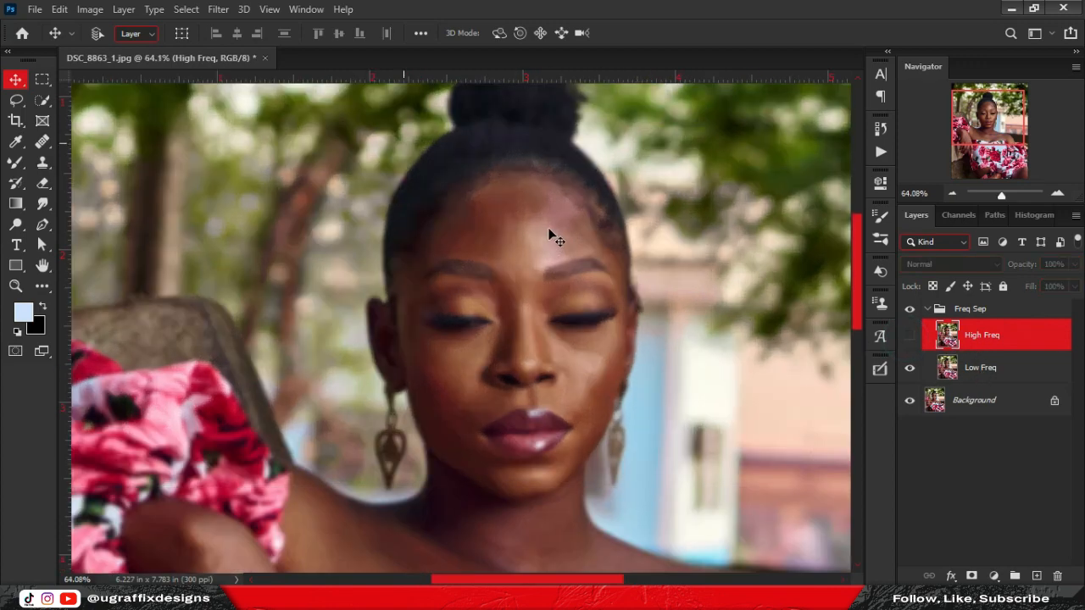
left_click(1033, 374)
scroll(534, 244, "up", 3)
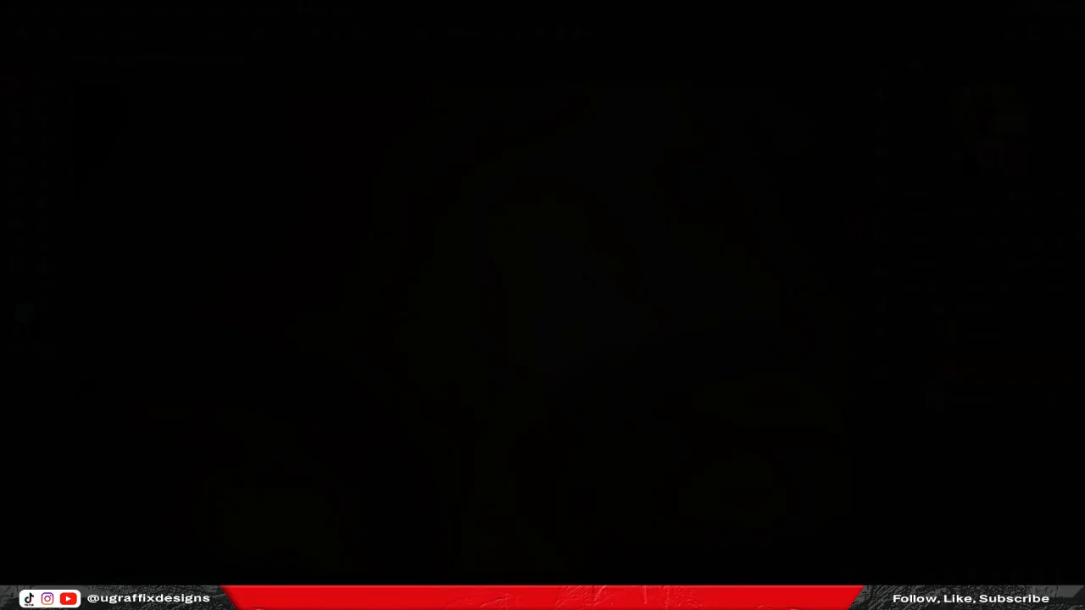
left_click(981, 334)
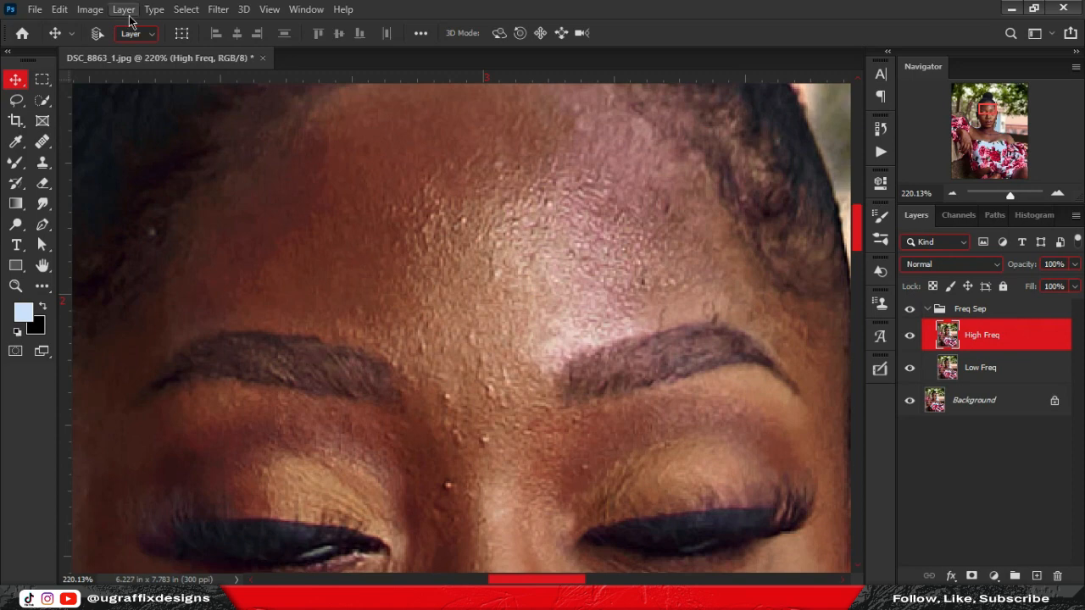
In Apply Image, use Low Freq as source with Subtract blending, Scale 2 and Offset 128.
left_click(89, 8)
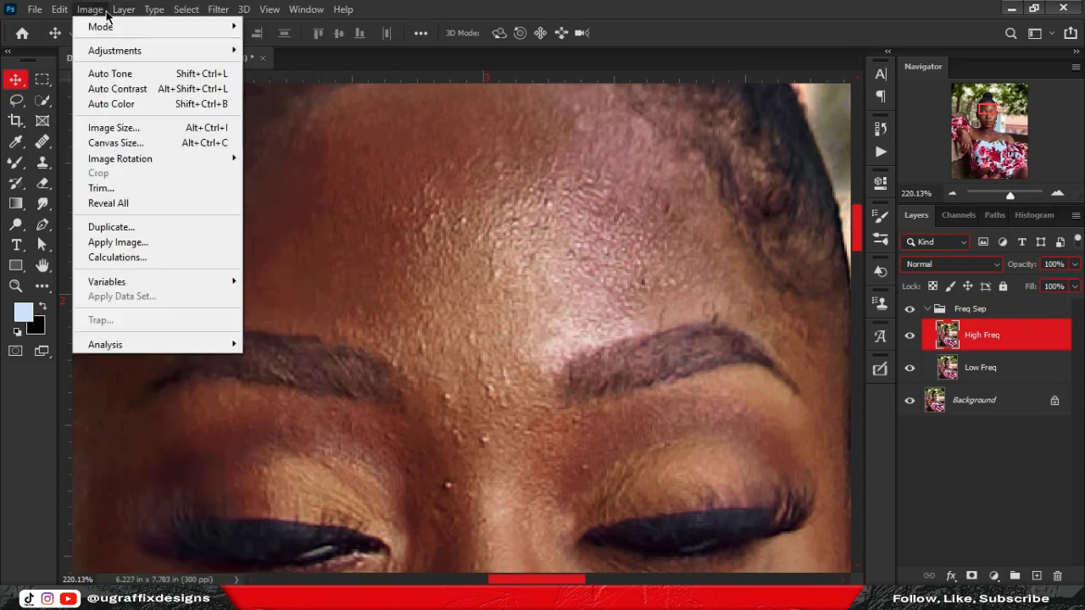
left_click(166, 240)
left_click(551, 136)
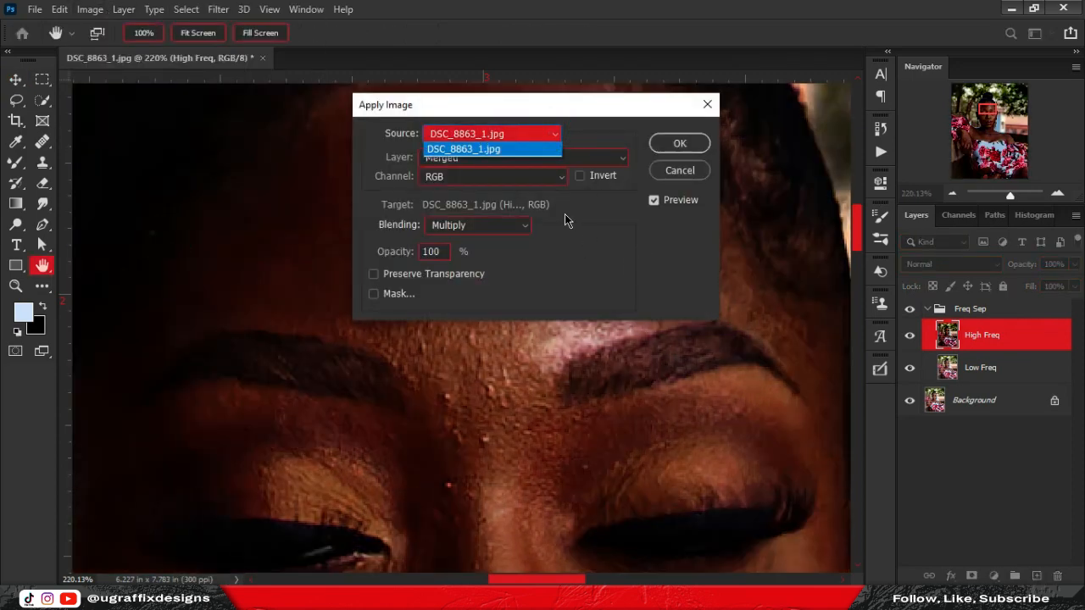
left_click(542, 149)
left_click(564, 156)
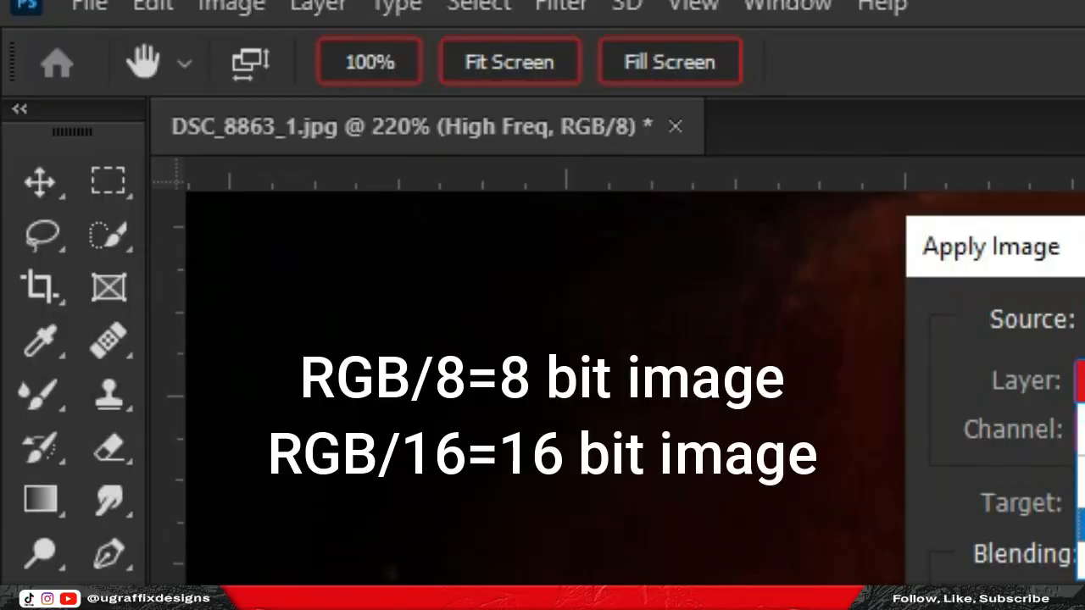
left_click(445, 320)
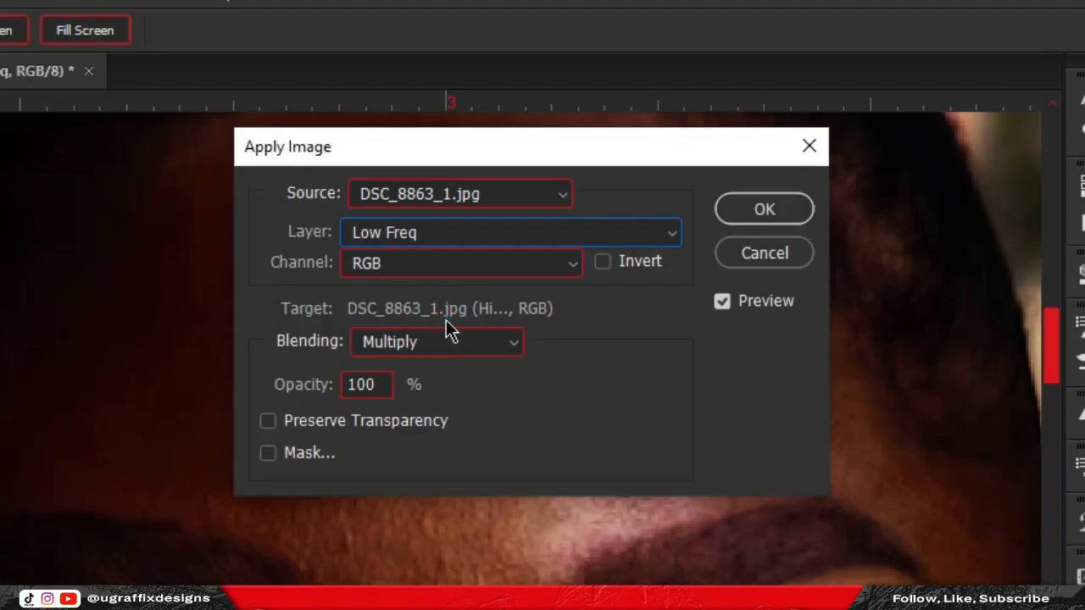
left_click(507, 350)
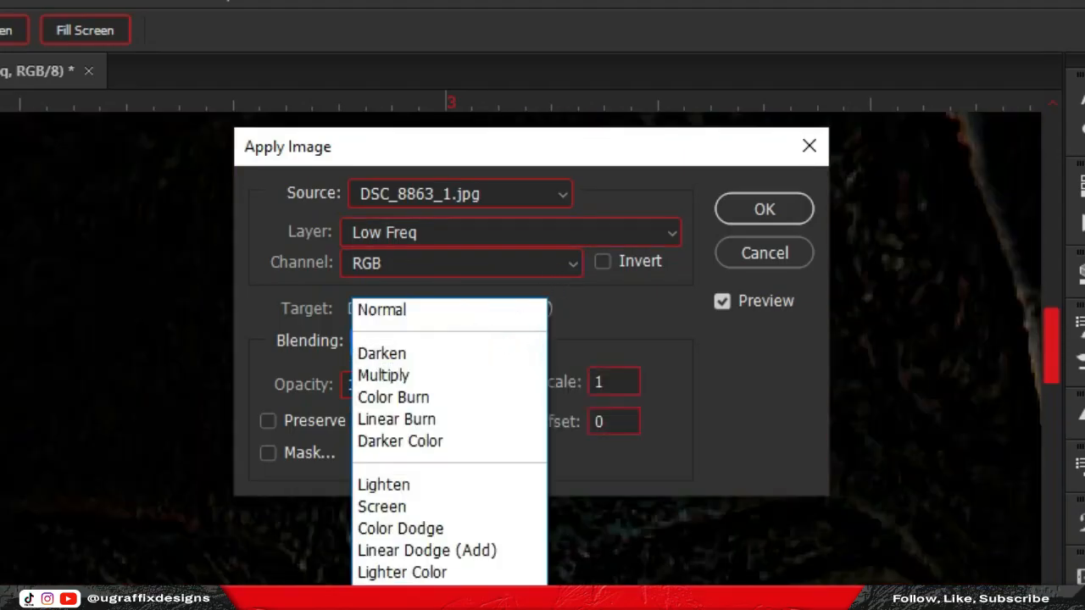
left_click(457, 608)
double_click(609, 382)
type("2")
key("Tab")
type("128")
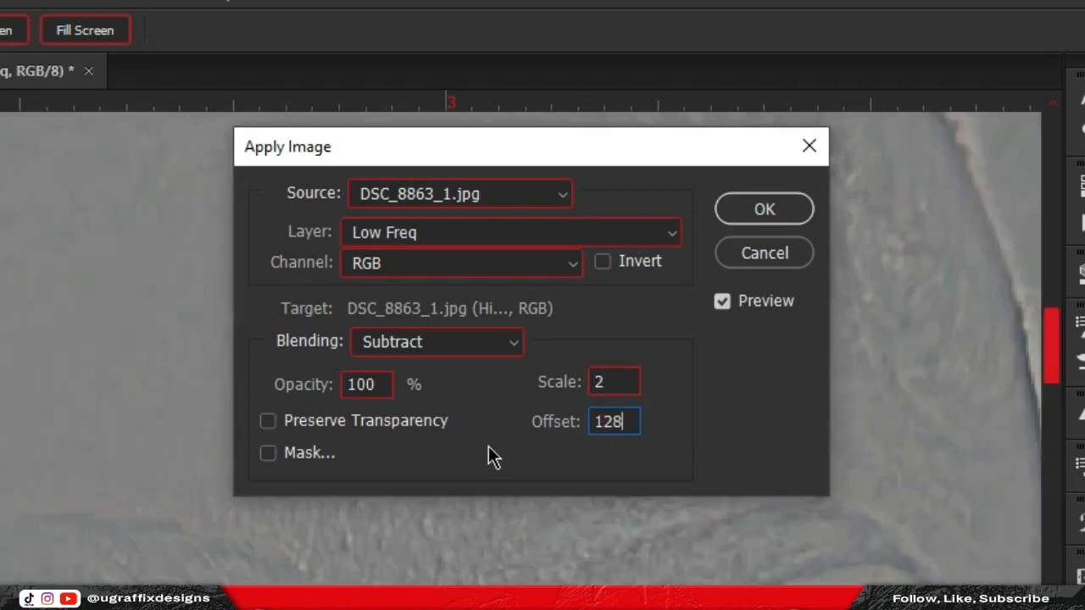
Try Invert with Add blending, then revert to Subtract without Invert and apply to High Freq.
left_click(268, 453)
left_click(268, 453)
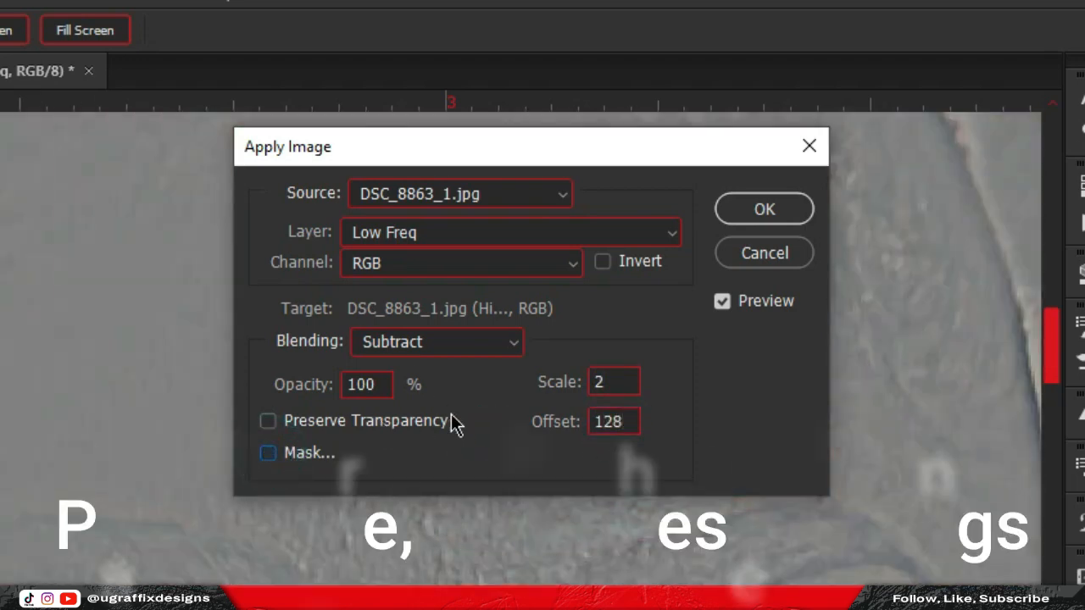
left_click(603, 263)
left_click(490, 340)
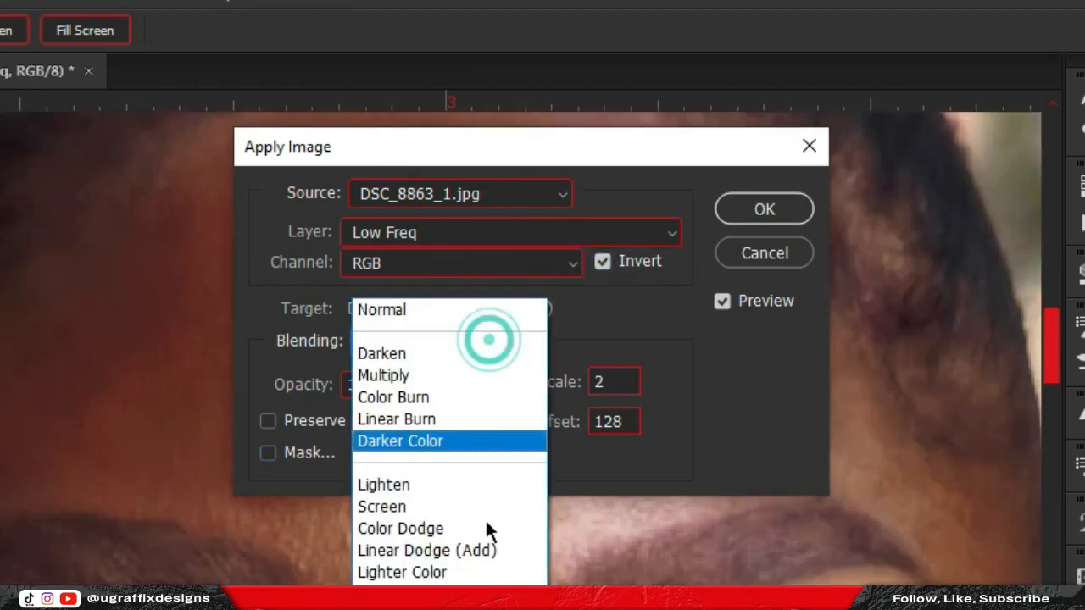
left_click(488, 603)
left_click_drag(614, 383, 572, 396)
type("2")
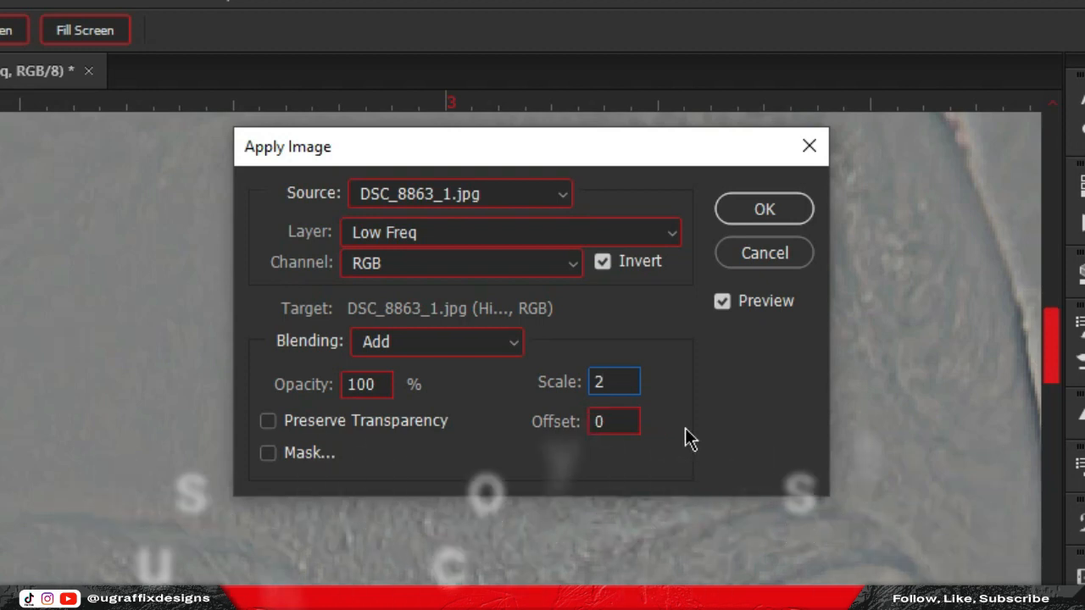
left_click(603, 261)
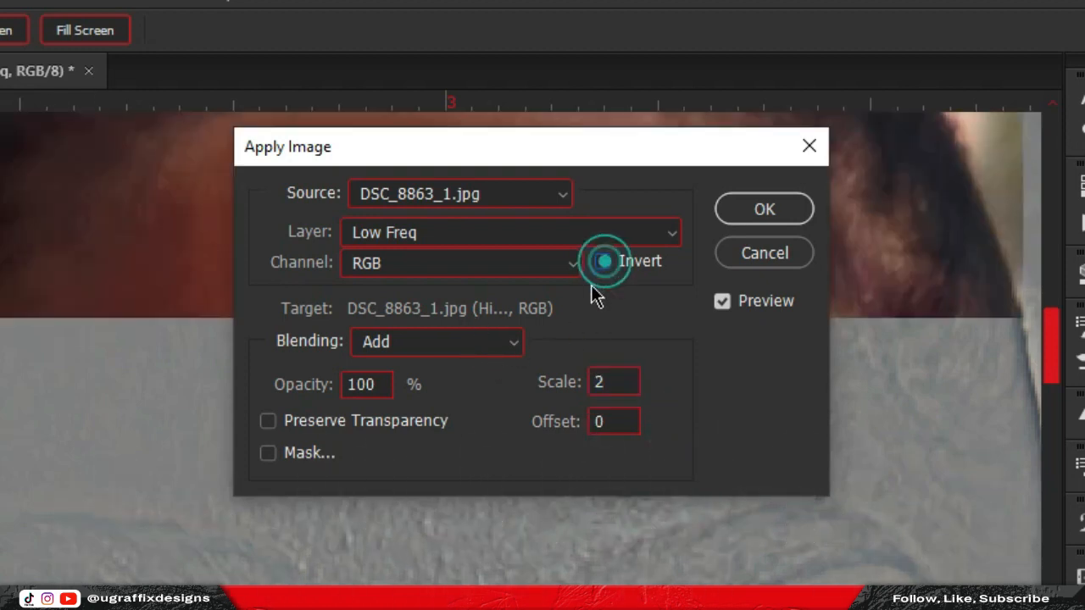
left_click(507, 343)
left_click(450, 606)
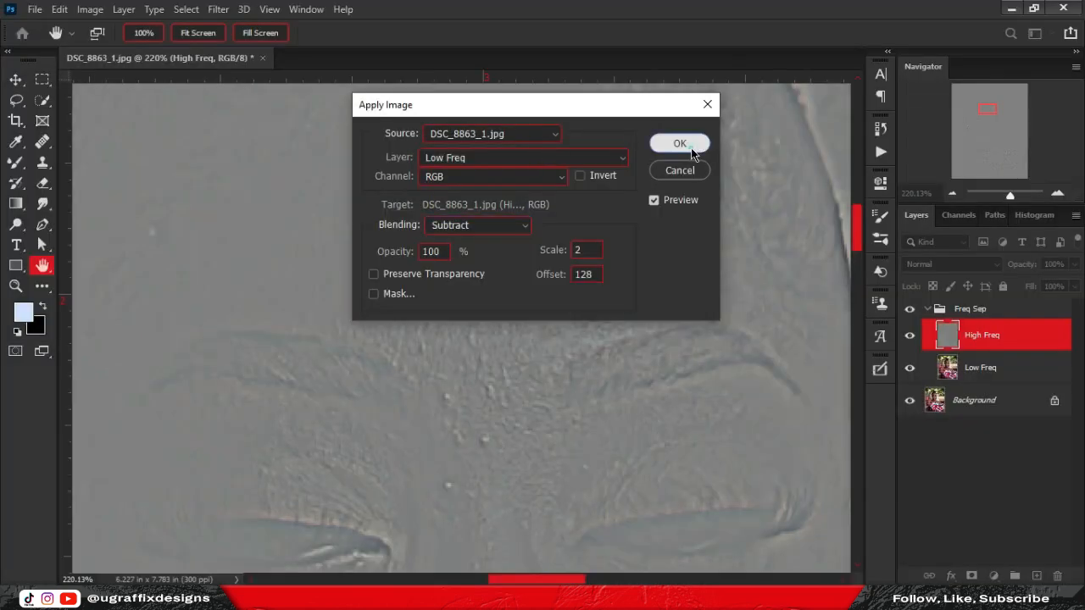
left_click(765, 210)
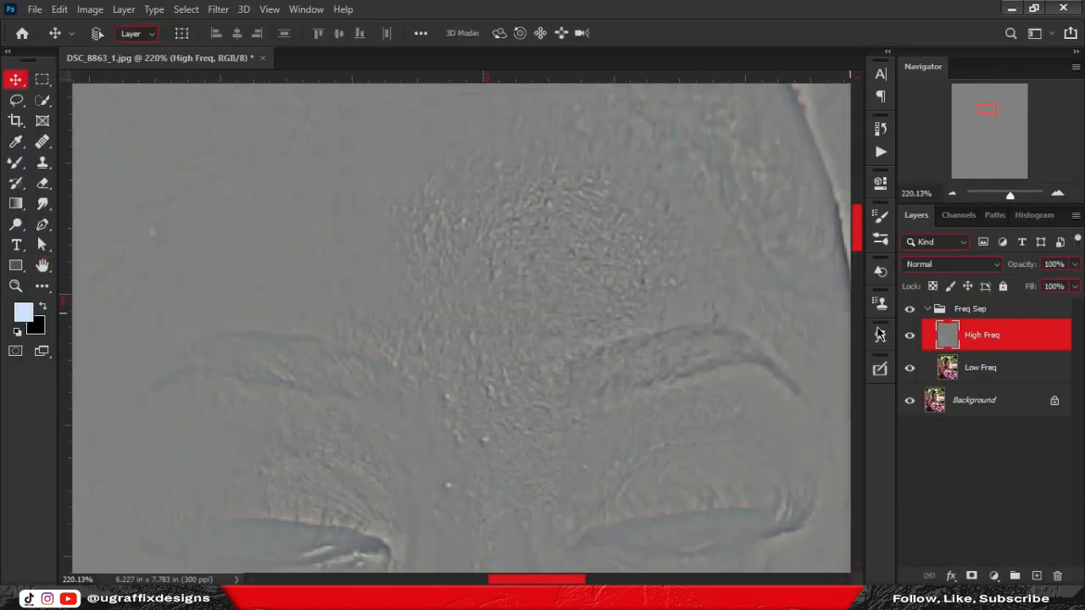
Set the High Freq layer's blend mode to Linear Light.
scroll(464, 242, "down", 3)
scroll(475, 233, "up", 4)
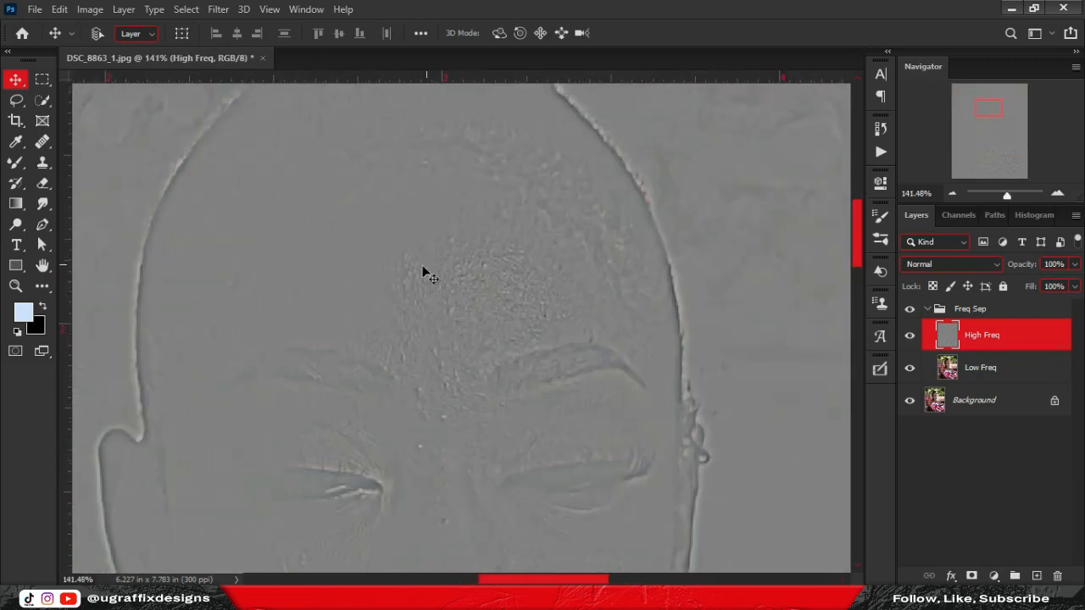
scroll(494, 254, "up", 2)
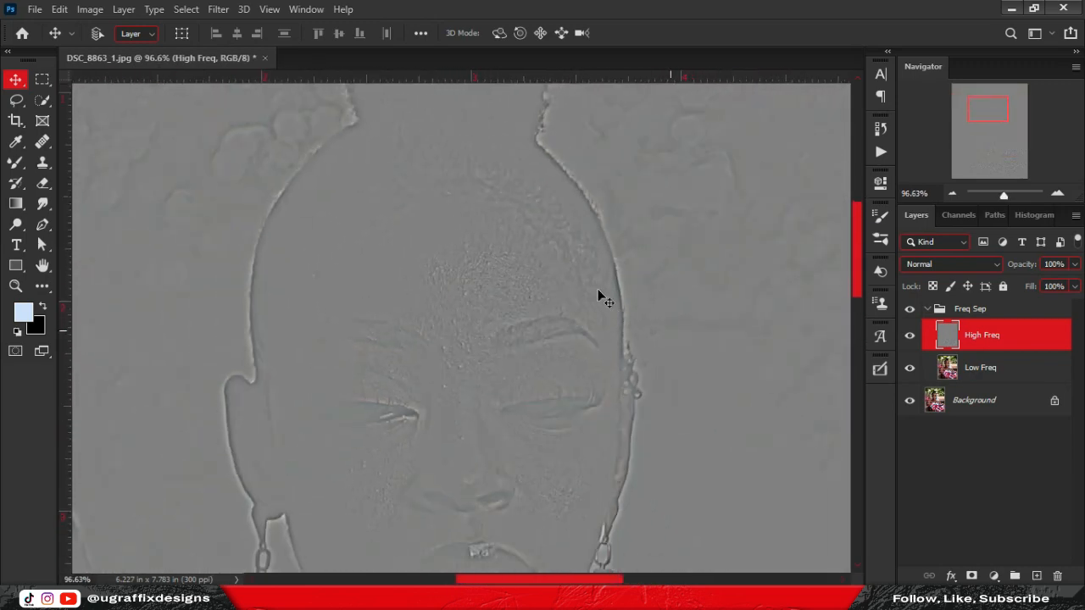
scroll(560, 276, "down", 4)
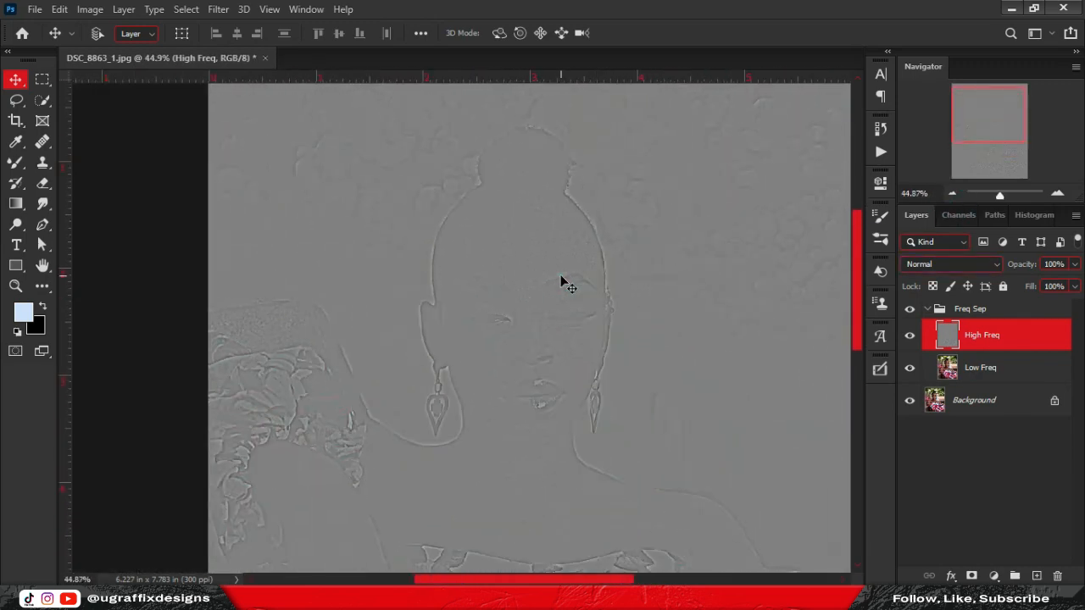
scroll(560, 277, "up", 1)
scroll(560, 283, "up", 1)
scroll(561, 283, "down", 2)
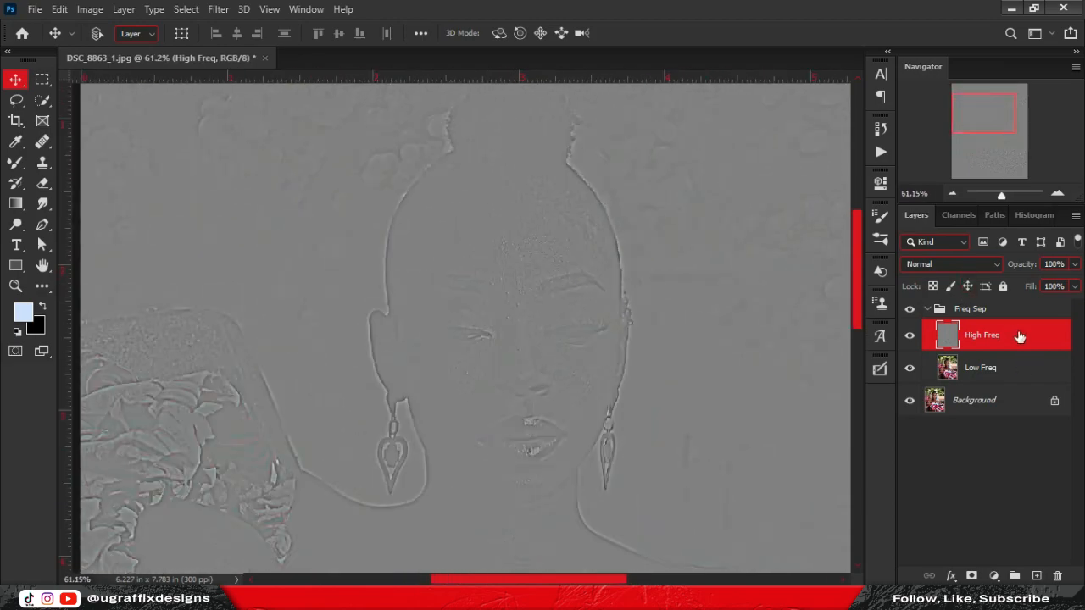
left_click(975, 265)
left_click(922, 429)
Hide and re-show the Freq Sep group to compare with the original, then expand it.
left_click(926, 308)
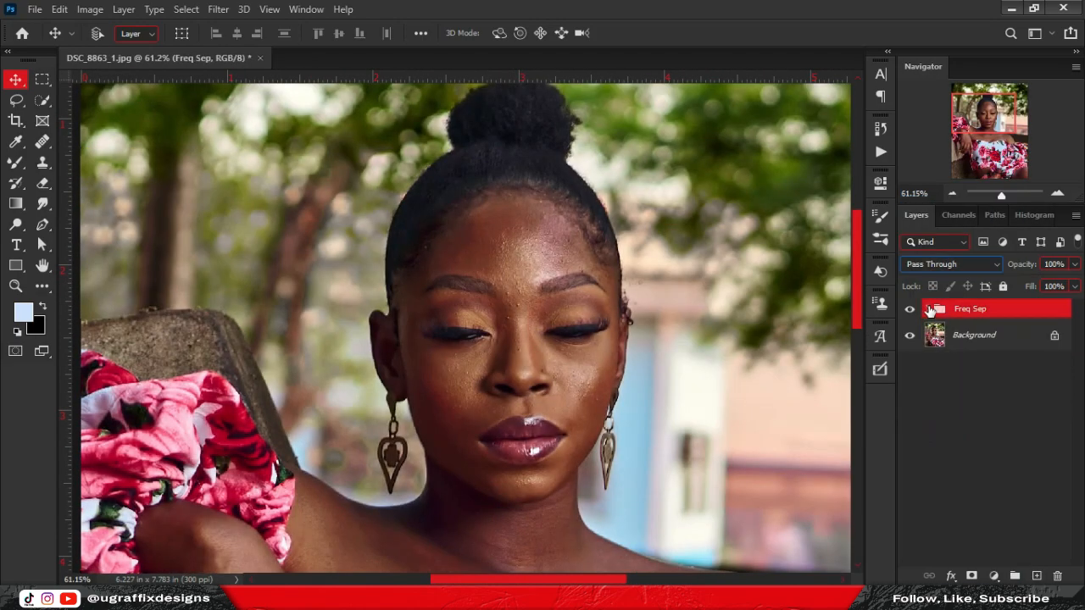
left_click(909, 308)
scroll(582, 272, "down", 3)
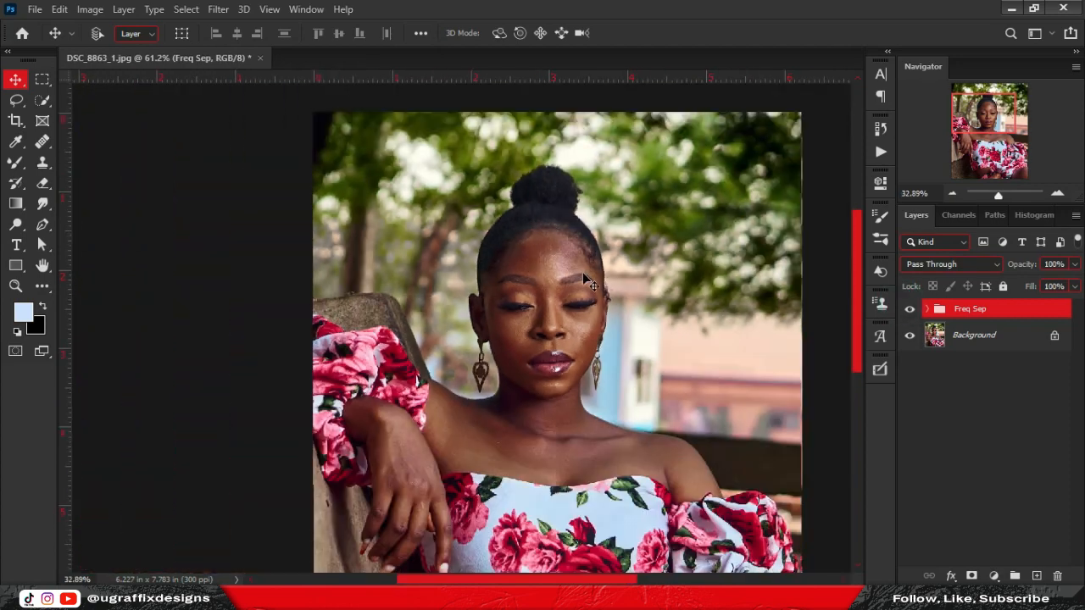
scroll(618, 244, "up", 2)
scroll(617, 243, "up", 5)
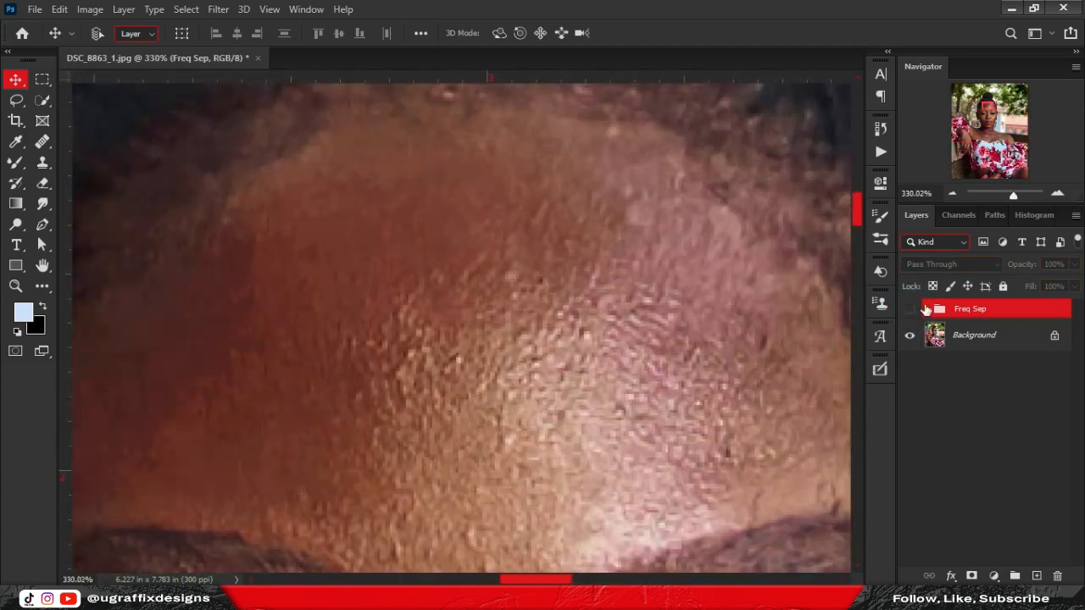
left_click(910, 311)
left_click(926, 309)
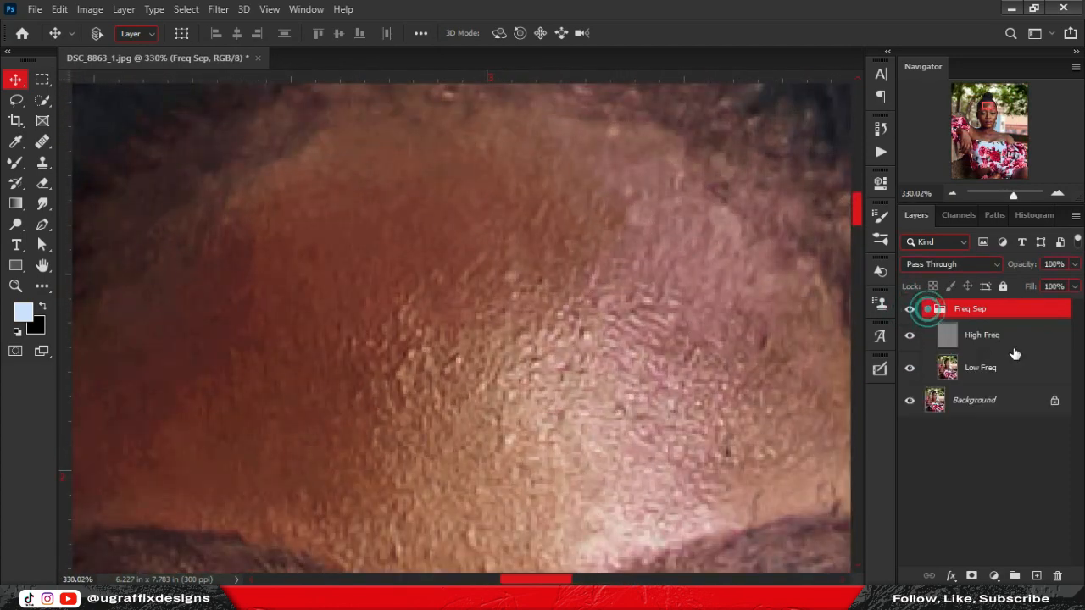
left_click(1009, 343)
left_click(997, 373)
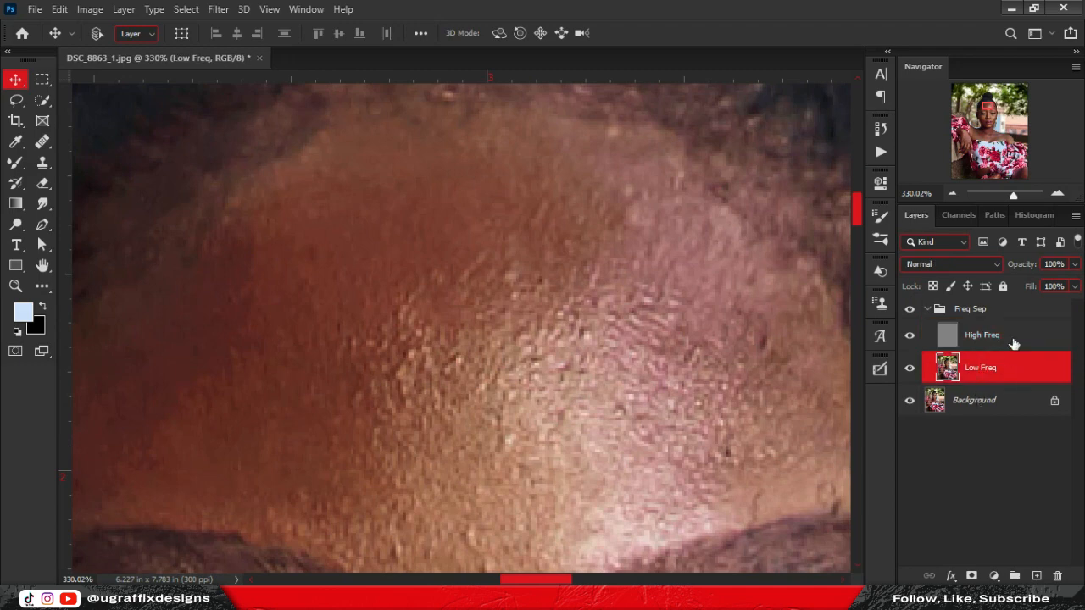
scroll(491, 172, "down", 4)
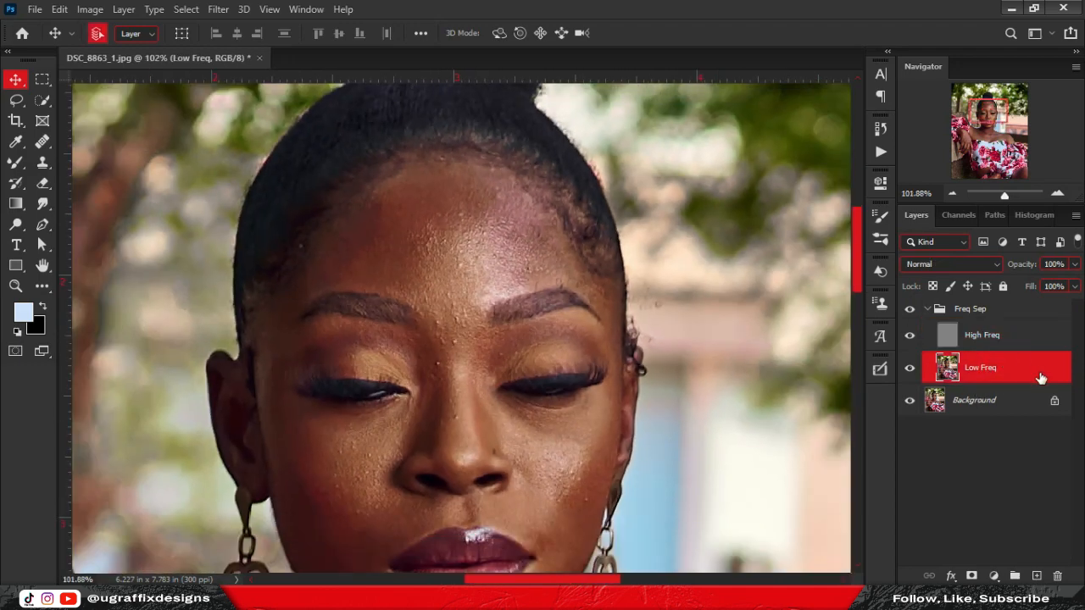
Duplicate Low Freq and High Freq as clipped copies, fading High Freq copy to 0% opacity.
key("ctrl+j")
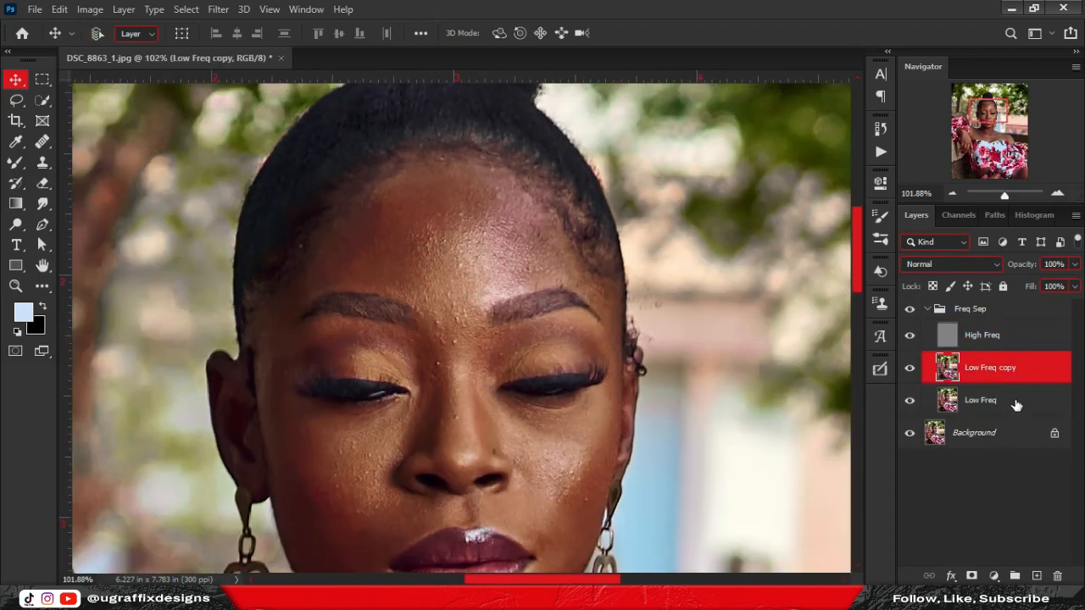
left_click(1026, 383, "alt")
left_click(1029, 346)
key("ctrl+j")
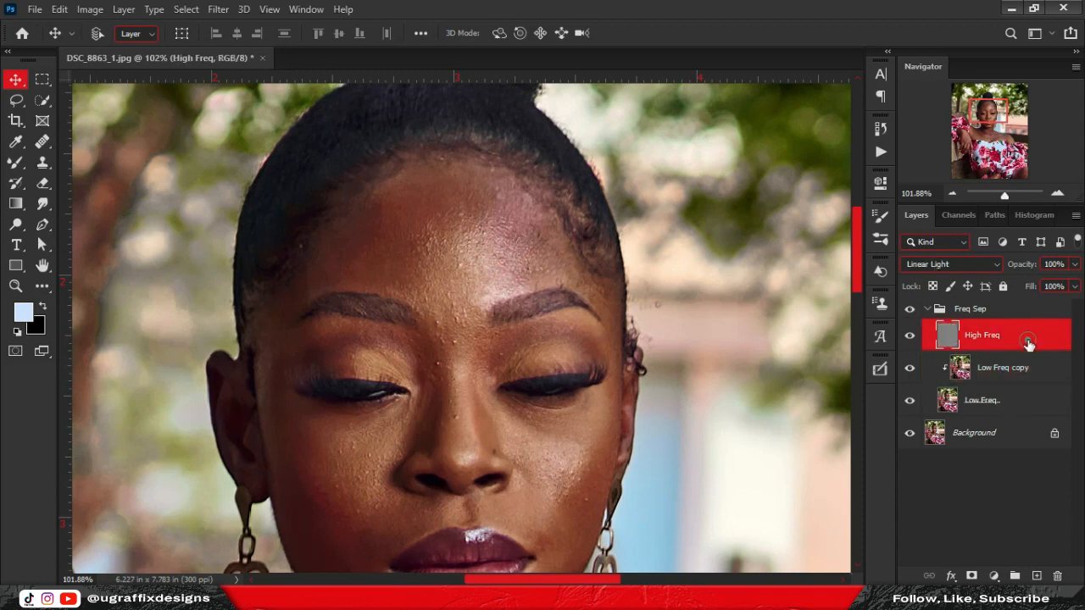
key("shift+alt+j")
left_click(1024, 346, "alt")
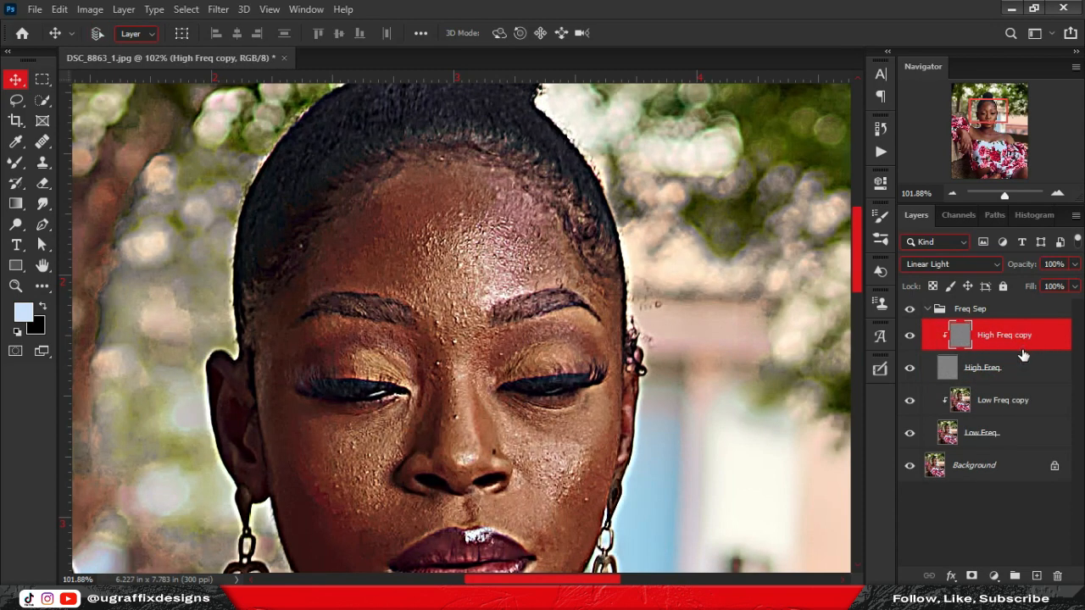
left_click(1075, 263)
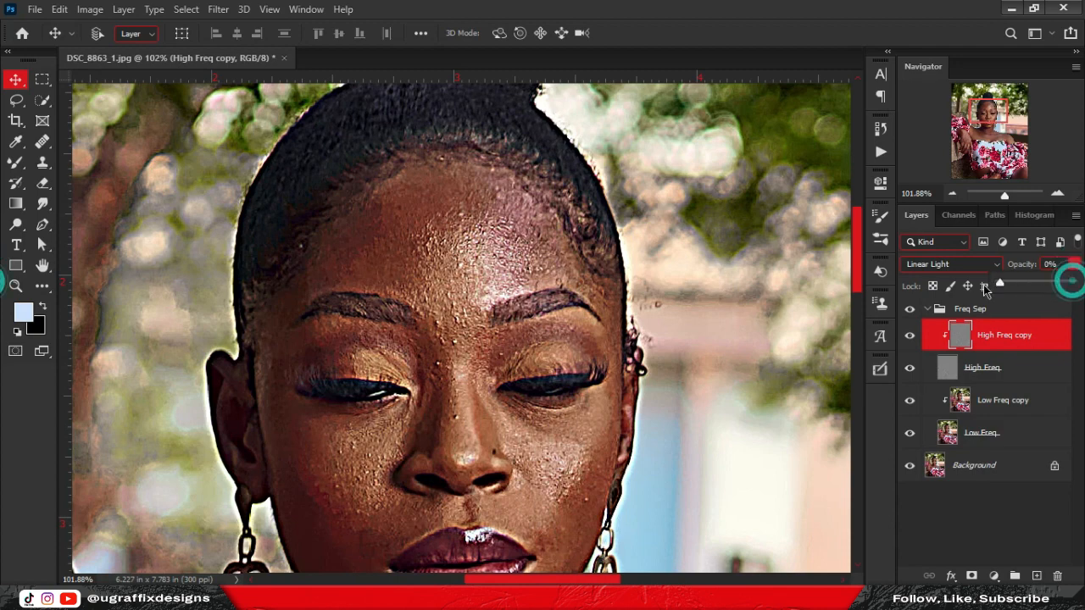
left_click_drag(1066, 283, 441, 307)
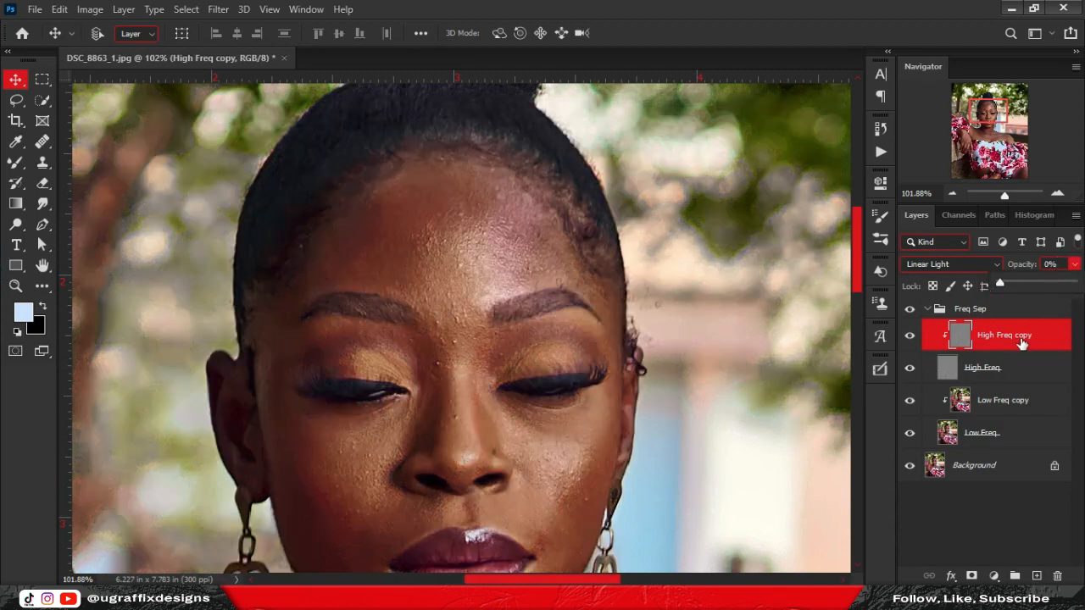
Make black the foreground colour, release both copies from clipping, and hide High Freq copy.
left_click(1026, 382)
key("x")
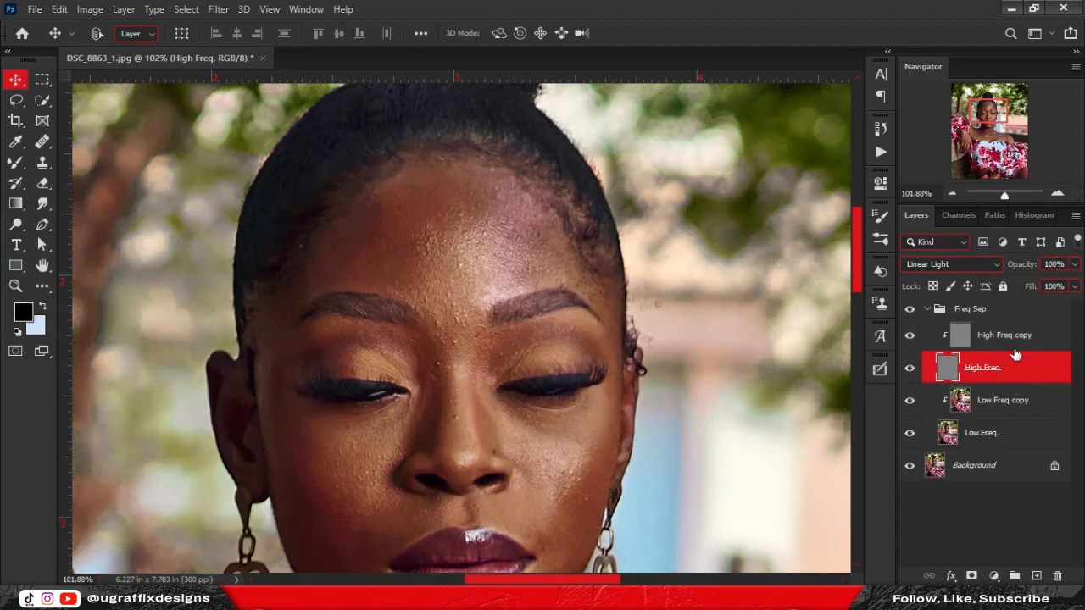
left_click(1018, 348, "alt")
left_click(1041, 372)
left_click(909, 335)
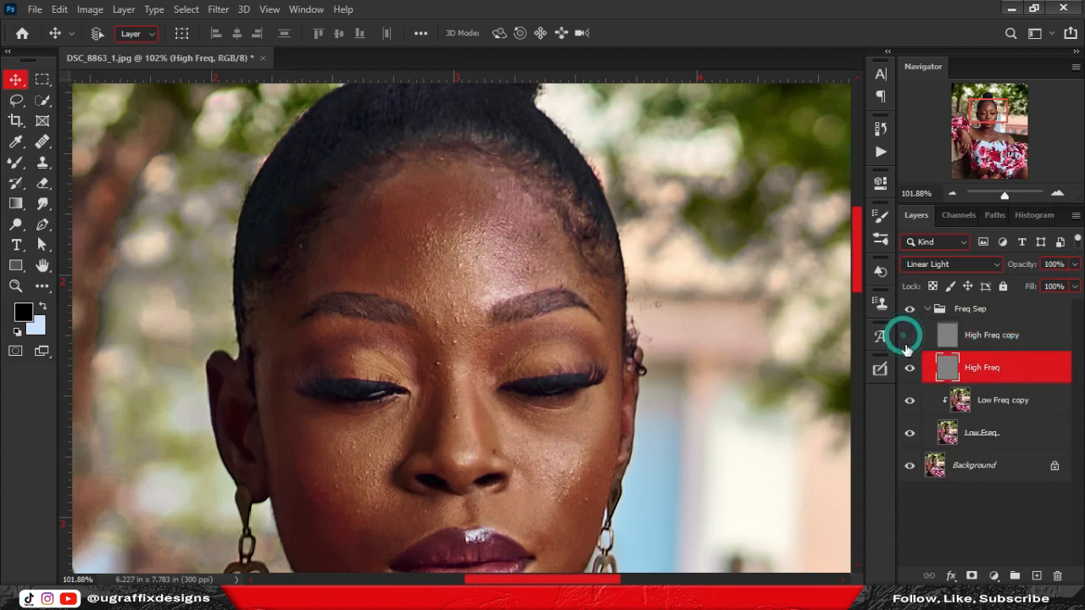
left_click(1021, 344)
left_click(1019, 365)
left_click(1006, 407)
left_click(1002, 372)
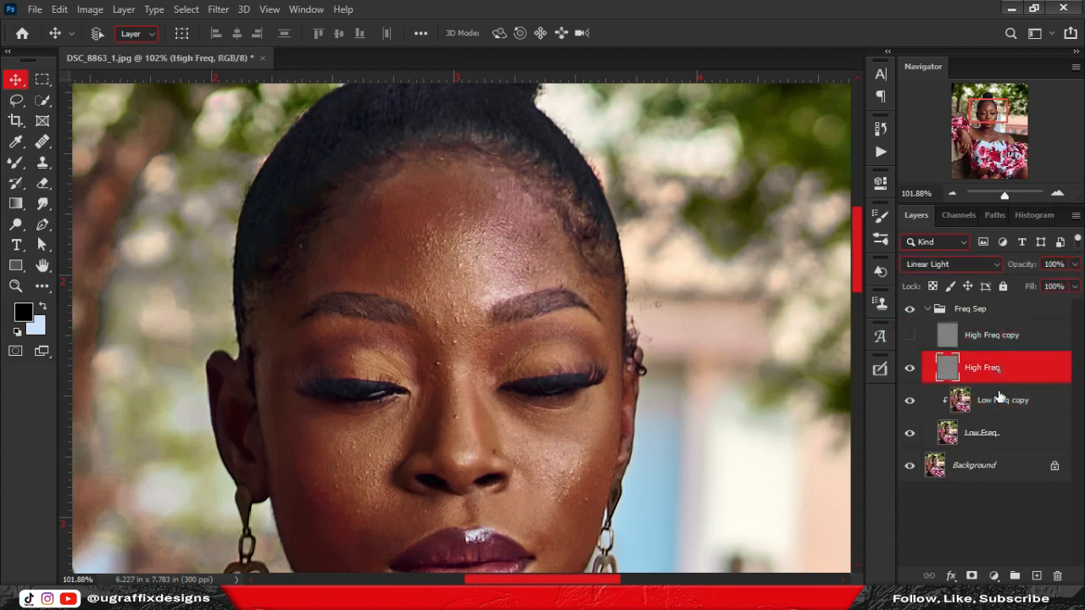
left_click(999, 401)
left_click(1000, 372)
left_click(1006, 411)
left_click(1013, 417, "alt")
left_click(1009, 376)
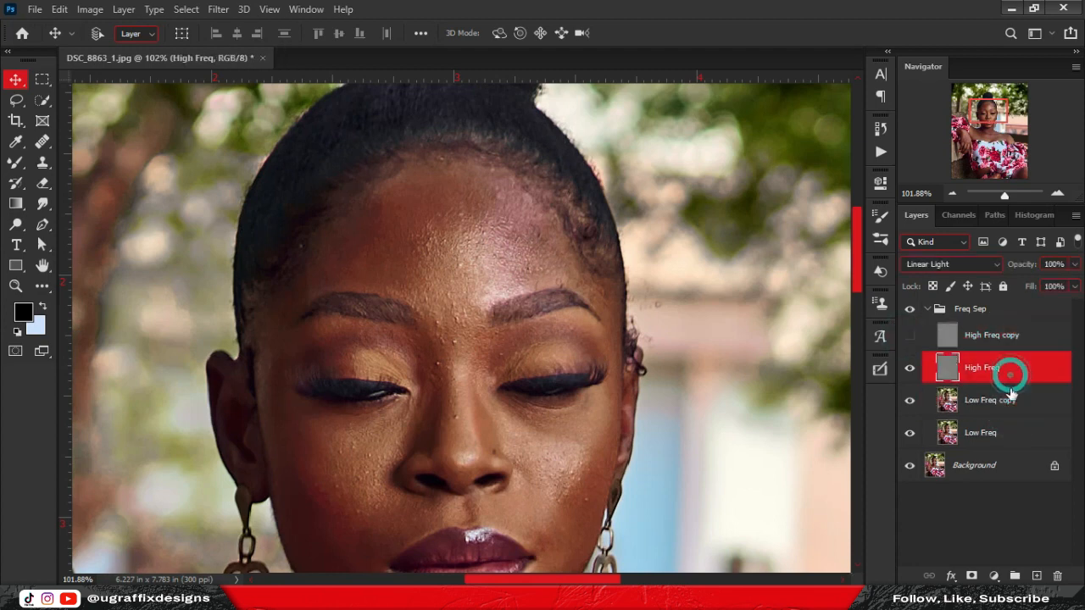
left_click(1008, 402)
left_click(1009, 377)
Toggle the Freq Sep group's visibility and hide the High Freq layer.
left_click(909, 310)
left_click(1040, 338)
left_click(1018, 406)
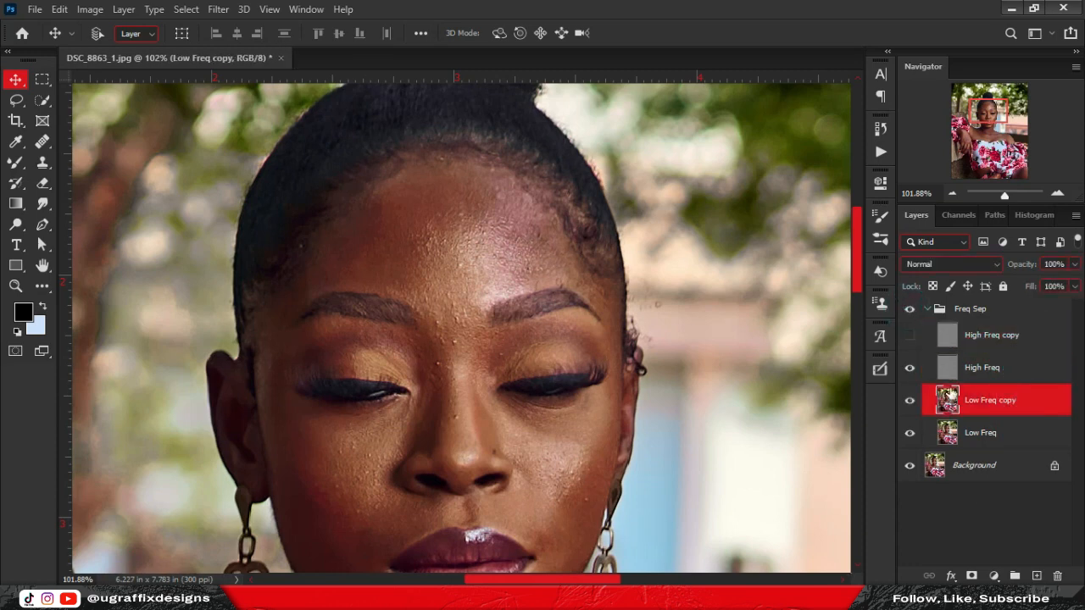
left_click(910, 367)
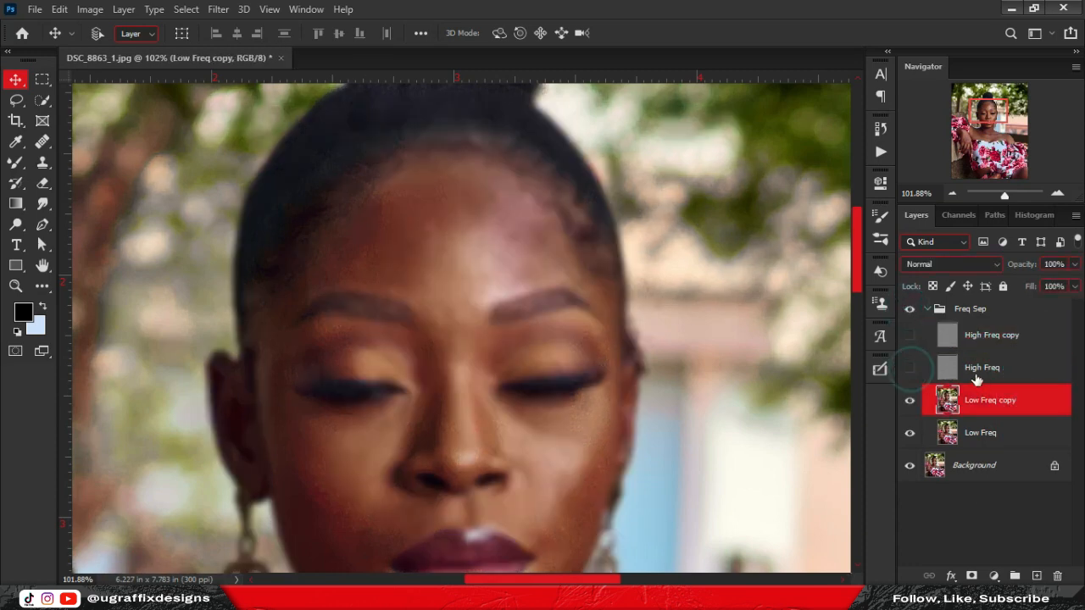
Switch the brush tool slot to the Mixer Brush.
left_click(14, 169)
right_click(13, 168)
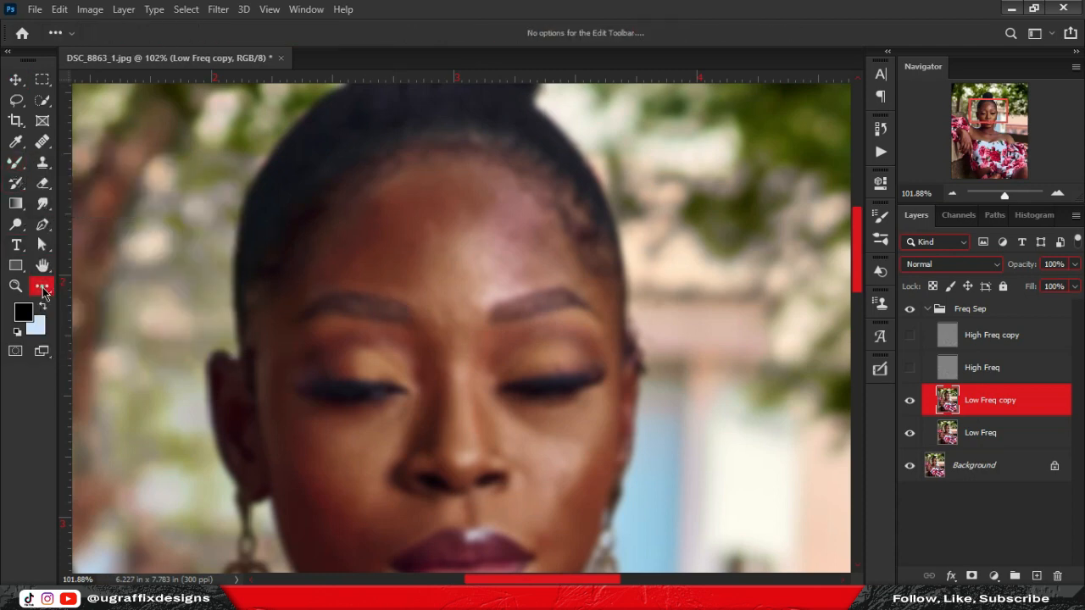
left_click(40, 288)
left_click(42, 294)
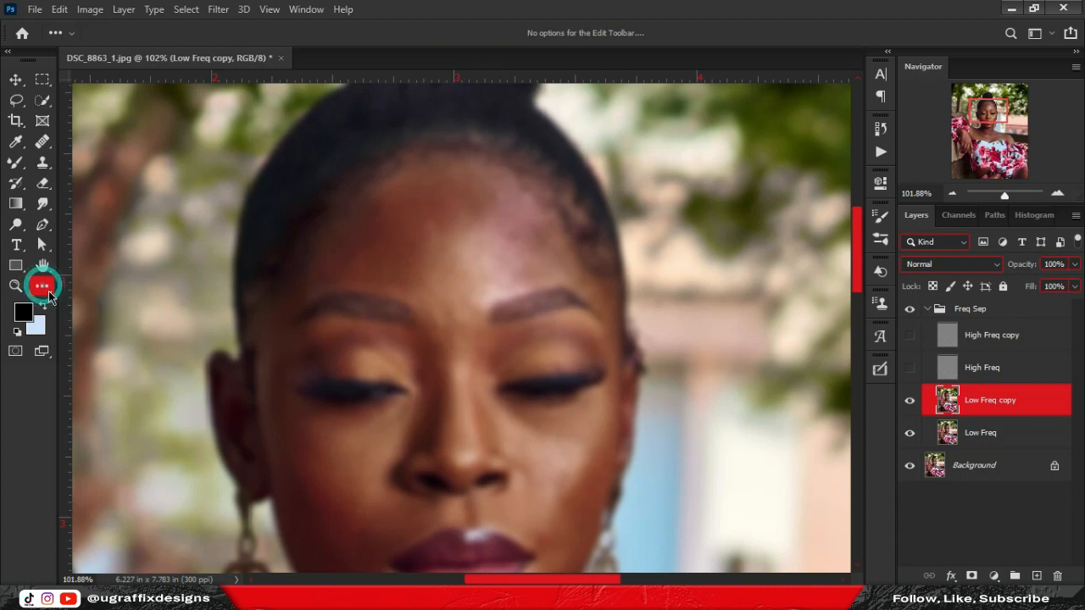
left_click(16, 164)
Clean the Mixer Brush, keep the Custom preset (Wet 9%, Load 75%, Mix 90%), and set size 150.
left_click(180, 36)
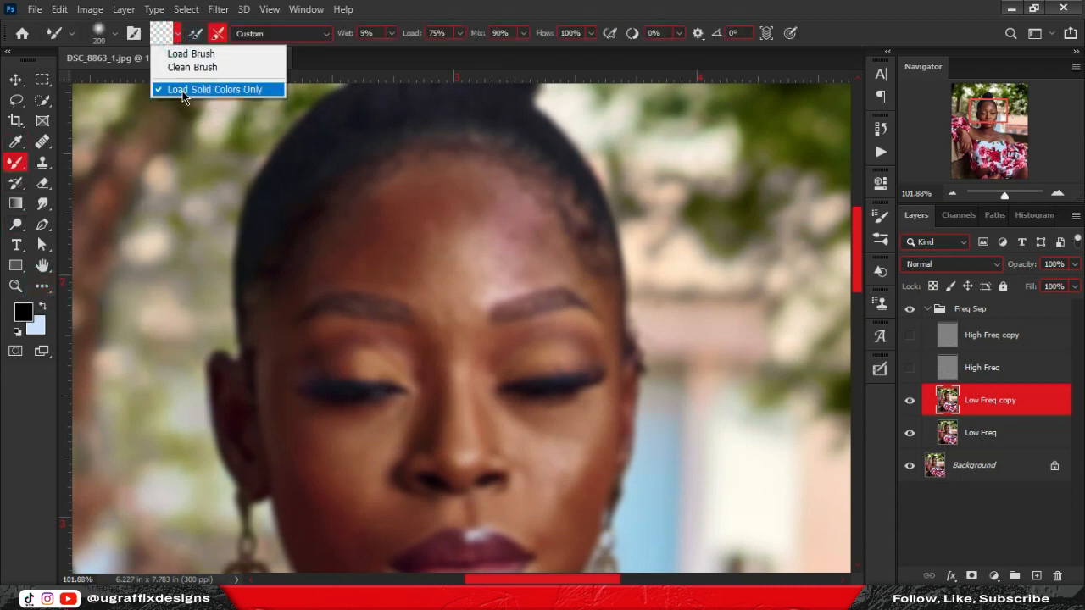
left_click(191, 68)
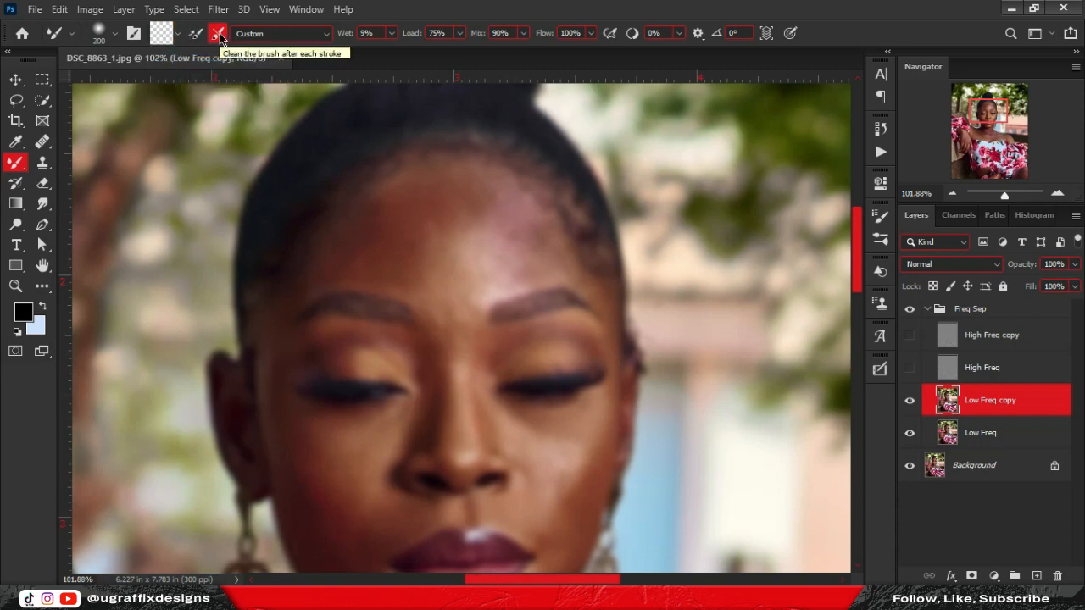
left_click(327, 35)
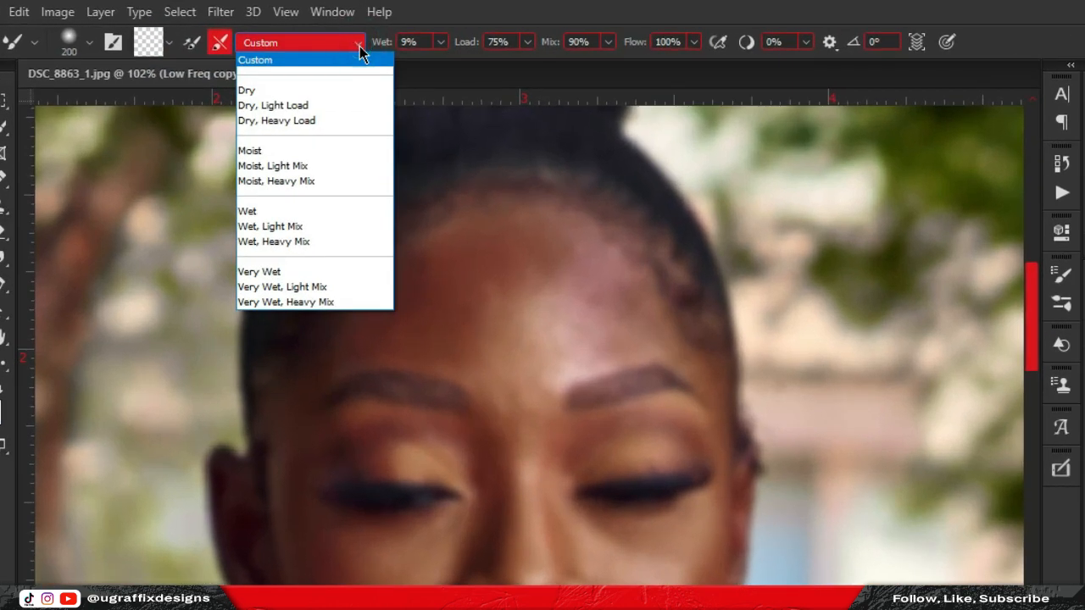
left_click(360, 45)
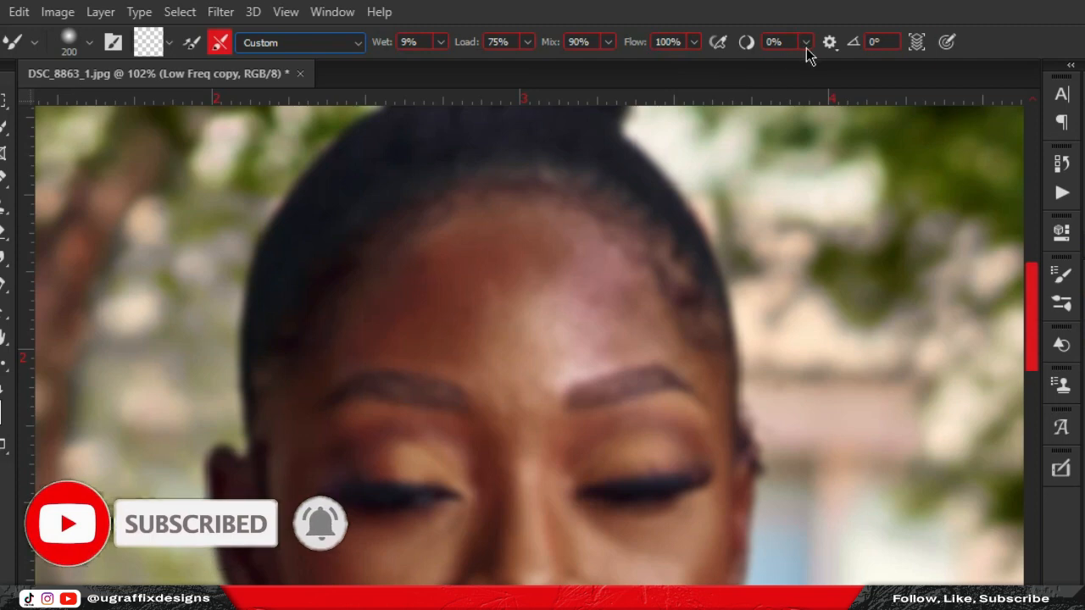
left_click(831, 45)
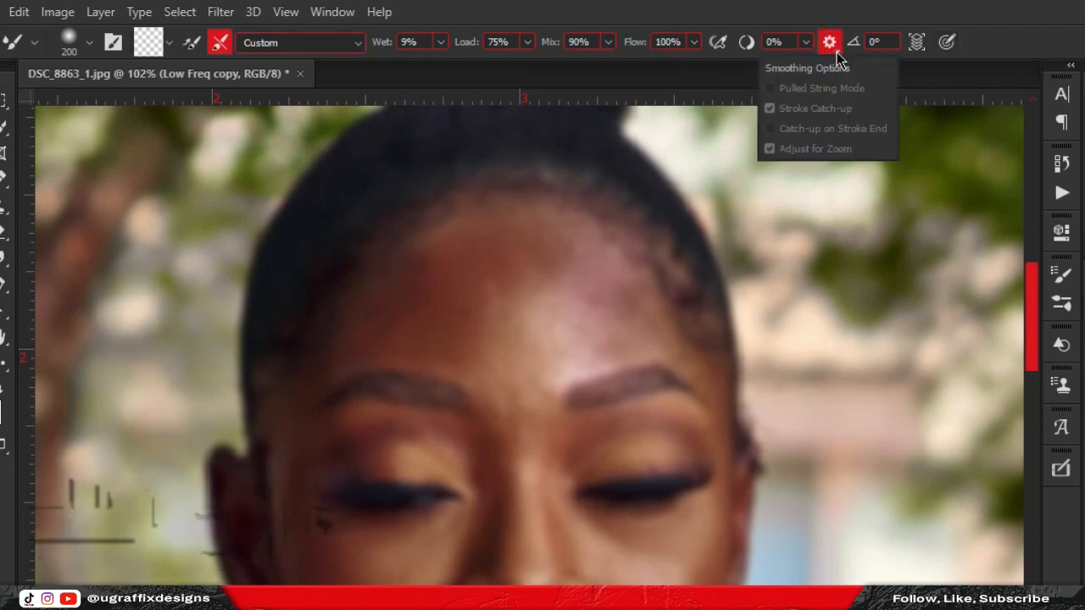
left_click(837, 53)
left_click(1036, 50)
key("bracketleft")
key("bracketleft")
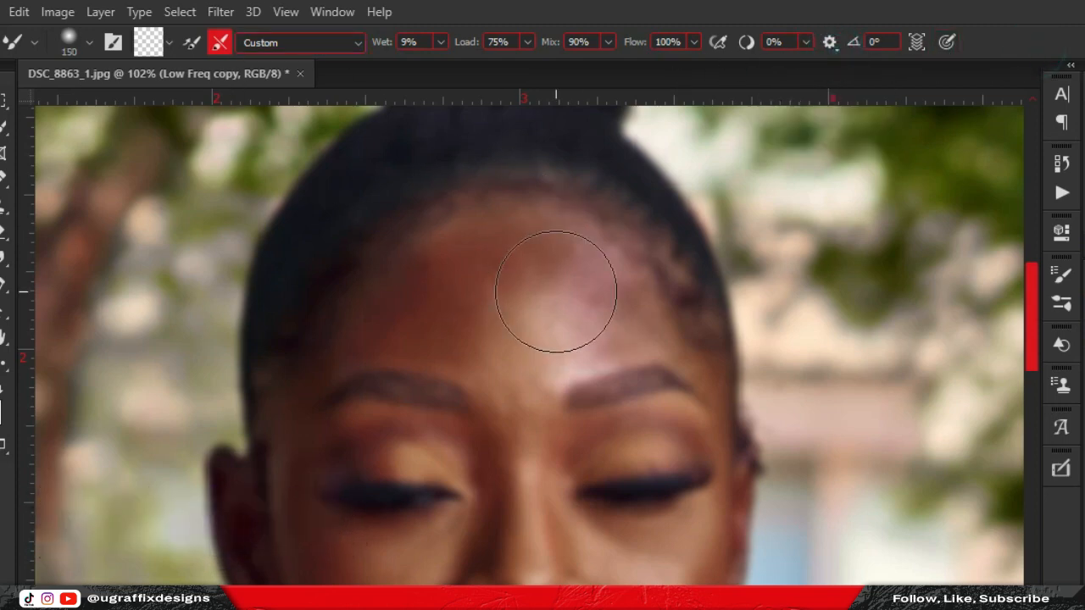
Blend the forehead, nose-side and under-eye cheek skin on Low Freq copy with a 90 then 60 px brush.
key("bracketleft")
key("bracketleft")
key("bracketleft")
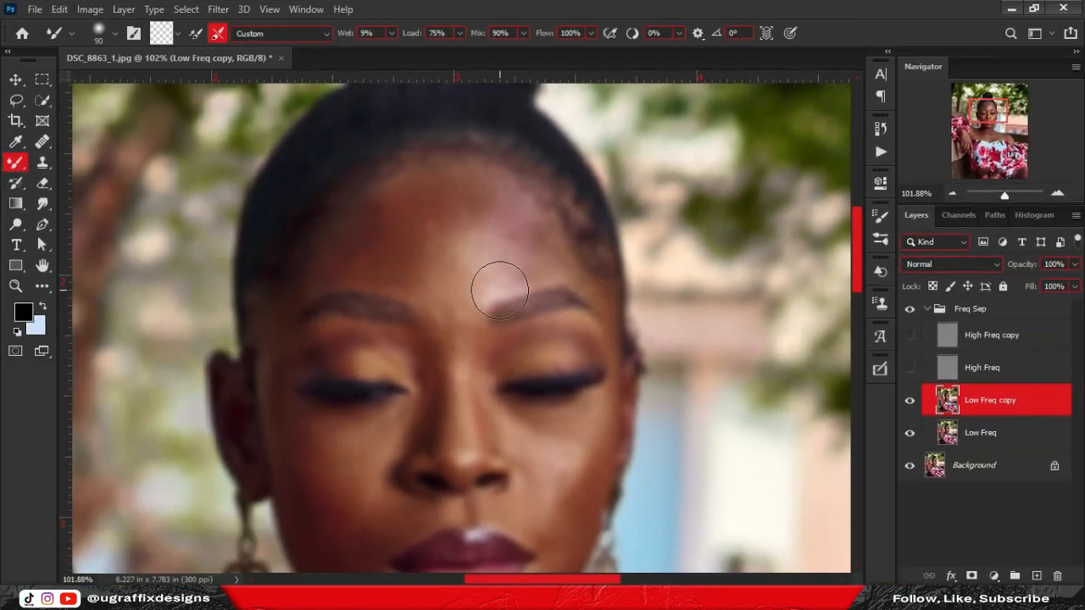
mouse_move(501, 291)
left_mouse_down()
mouse_move(498, 205)
mouse_move(490, 240)
mouse_move(524, 244)
mouse_move(559, 270)
mouse_move(513, 205)
mouse_move(531, 261)
mouse_move(488, 205)
mouse_move(483, 266)
mouse_move(553, 263)
mouse_move(499, 230)
mouse_move(488, 234)
mouse_move(560, 241)
mouse_move(499, 284)
mouse_move(440, 255)
mouse_move(468, 286)
mouse_move(441, 248)
left_mouse_up()
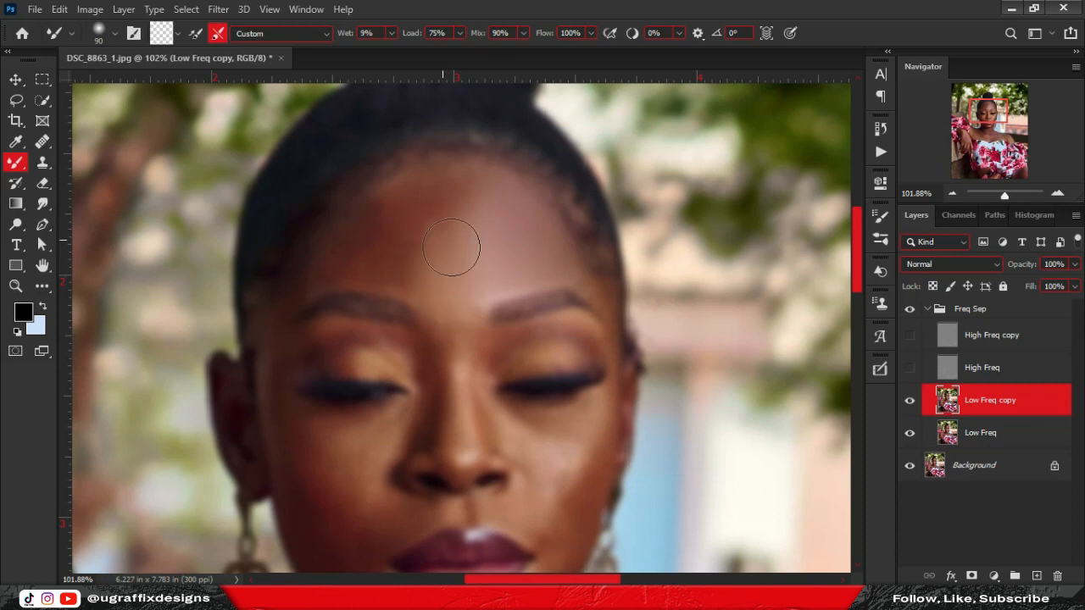
mouse_move(463, 184)
left_mouse_down()
mouse_move(385, 224)
mouse_move(395, 257)
mouse_move(348, 266)
mouse_move(328, 249)
mouse_move(386, 260)
mouse_move(393, 189)
mouse_move(421, 178)
mouse_move(300, 272)
mouse_move(423, 191)
mouse_move(455, 243)
left_mouse_up()
mouse_move(441, 237)
left_mouse_down()
mouse_move(451, 300)
mouse_move(466, 277)
mouse_move(507, 262)
left_mouse_up()
left_click_drag(508, 261, 578, 258)
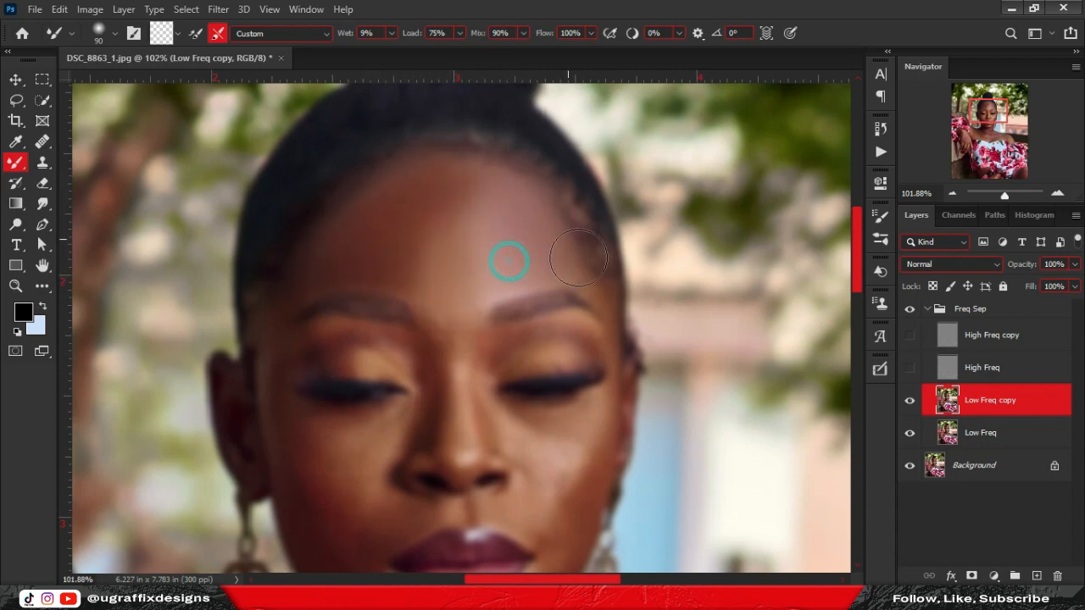
key("[")
key("[")
key("[")
mouse_move(586, 302)
left_mouse_down()
mouse_move(543, 207)
mouse_move(573, 270)
left_mouse_up()
mouse_move(525, 234)
left_mouse_down()
mouse_move(456, 240)
mouse_move(422, 325)
left_mouse_up()
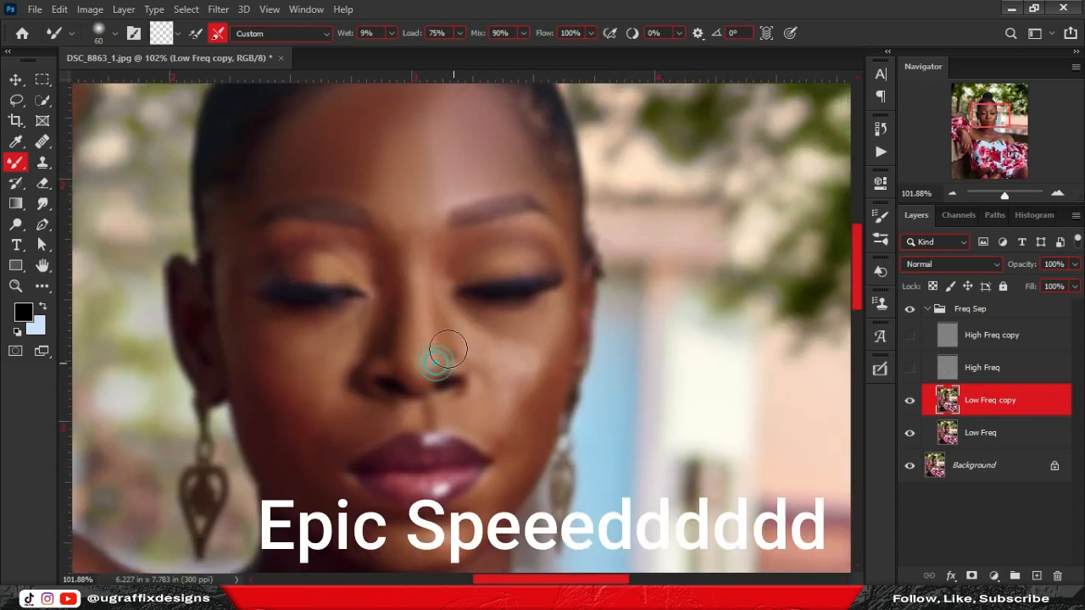
mouse_move(528, 337)
left_mouse_down()
mouse_move(497, 328)
mouse_move(499, 395)
left_mouse_up()
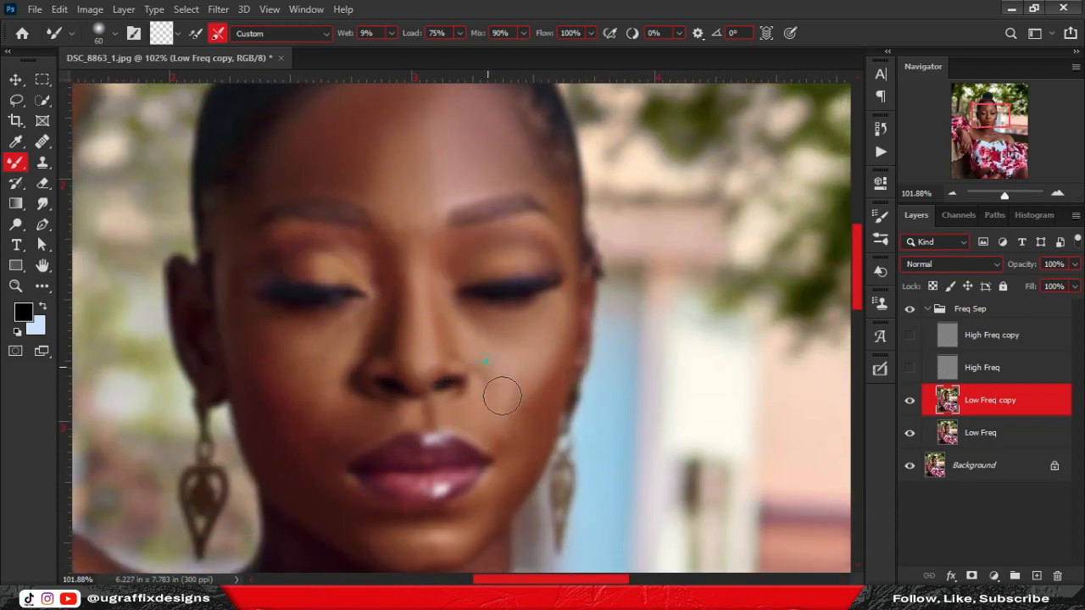
Blend the hand and thigh skin with a 90–125 px brush, then show the High Freq layer again.
key("]")
left_click_drag(308, 392, 331, 186)
scroll(400, 329, "down", 4)
key("]")
key("]")
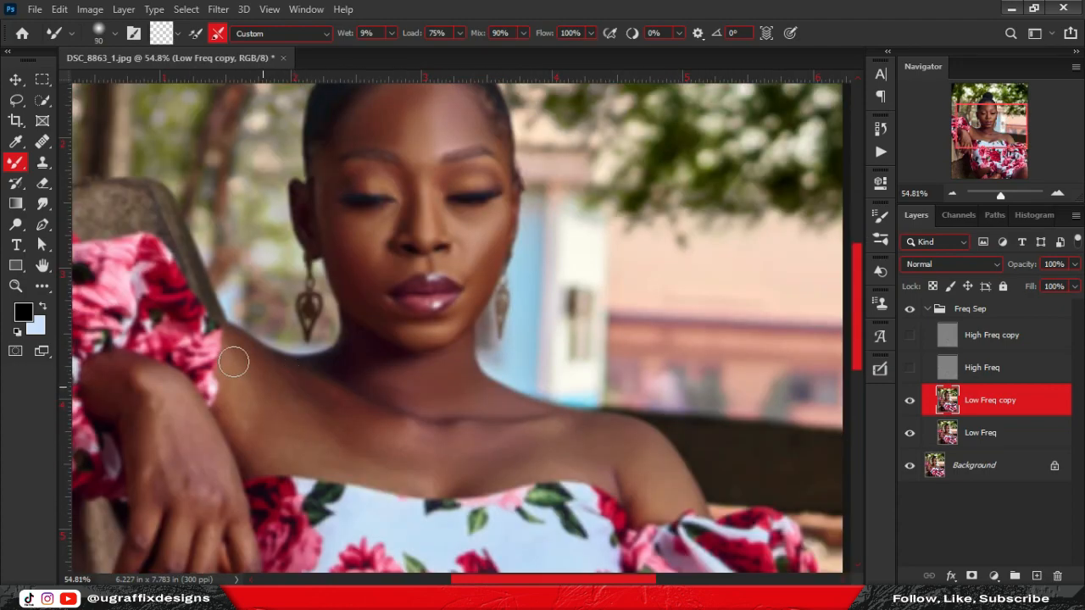
mouse_move(124, 390)
left_mouse_down()
mouse_move(348, 207)
mouse_move(475, 412)
left_mouse_up()
left_click_drag(398, 391, 400, 247)
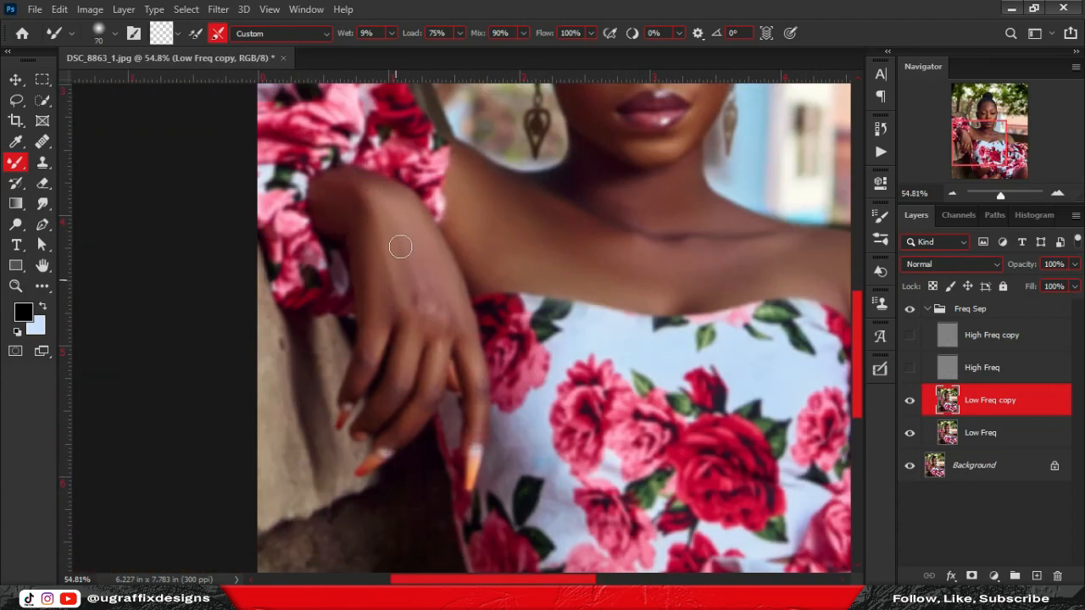
scroll(407, 254, "down", 2)
left_click_drag(509, 474, 451, 257)
key("]")
key("]")
left_click_drag(570, 336, 453, 393)
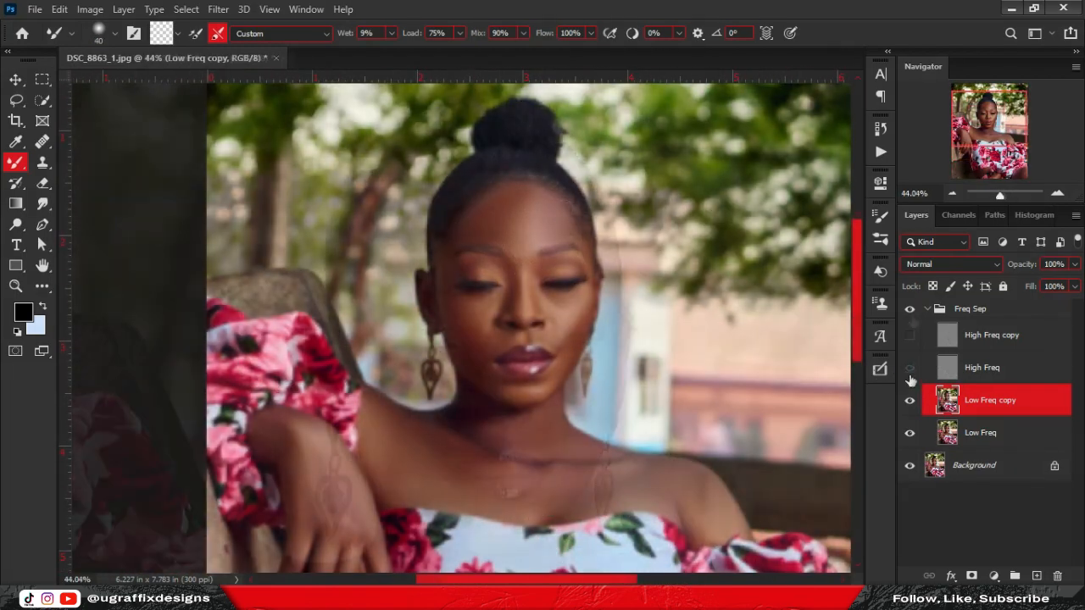
left_click(911, 368)
scroll(560, 212, "down", 4)
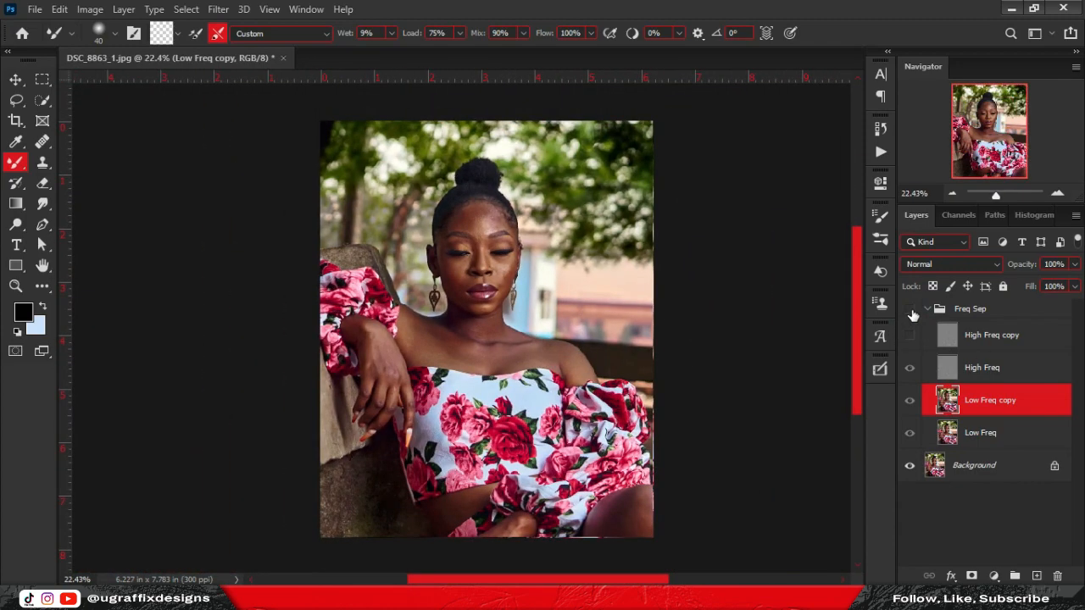
Turn the Freq Sep group back on, make High Freq the active layer, and pick the Clone Stamp tool.
left_click(909, 310)
scroll(451, 207, "up", 10)
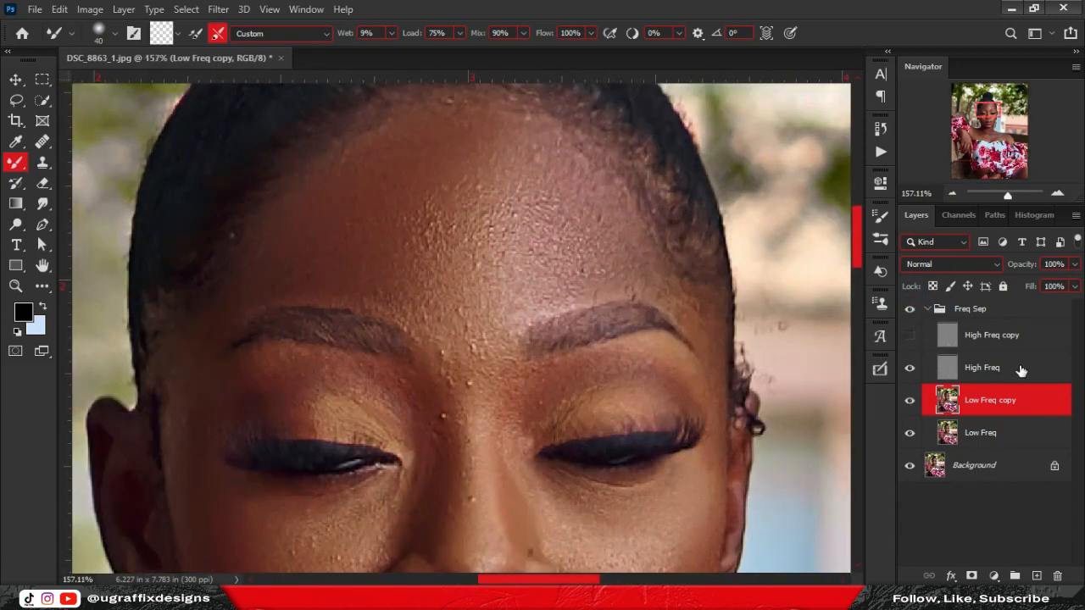
left_click(1020, 368)
scroll(494, 391, "up", 3)
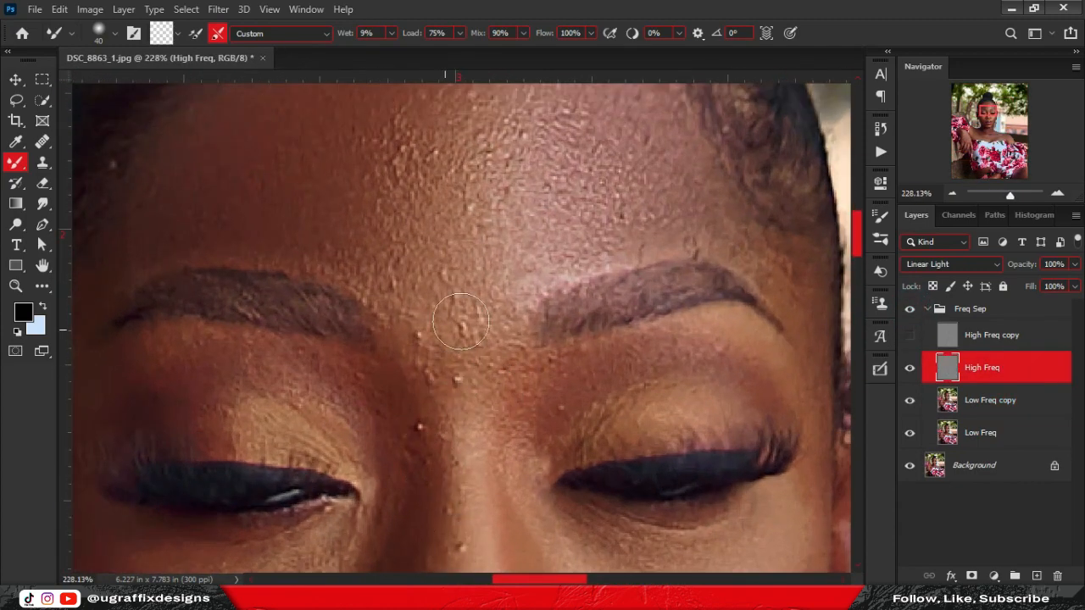
scroll(461, 322, "down", 3)
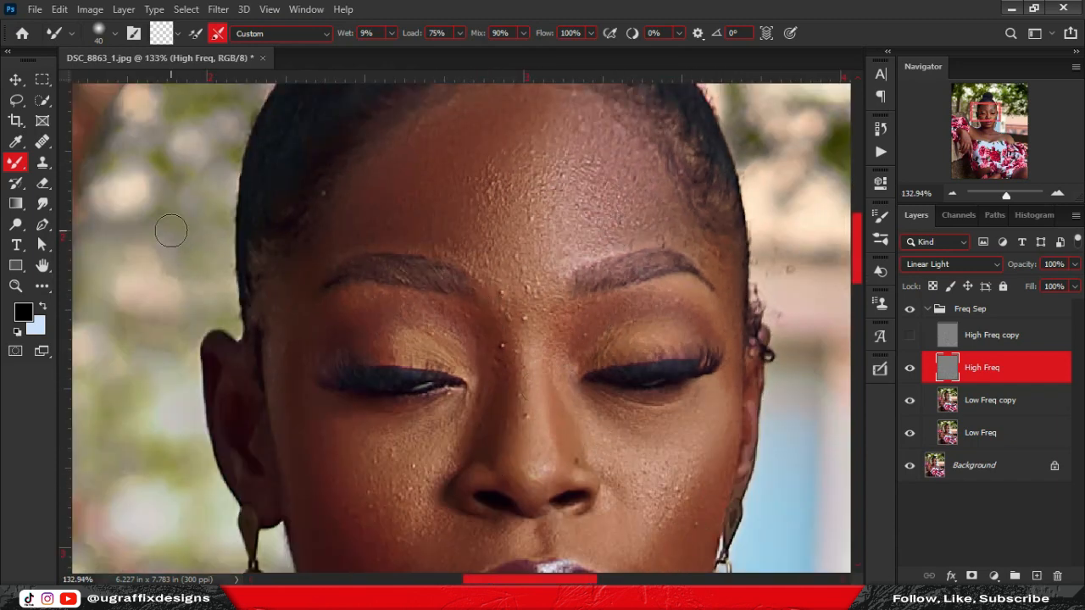
left_click(36, 164)
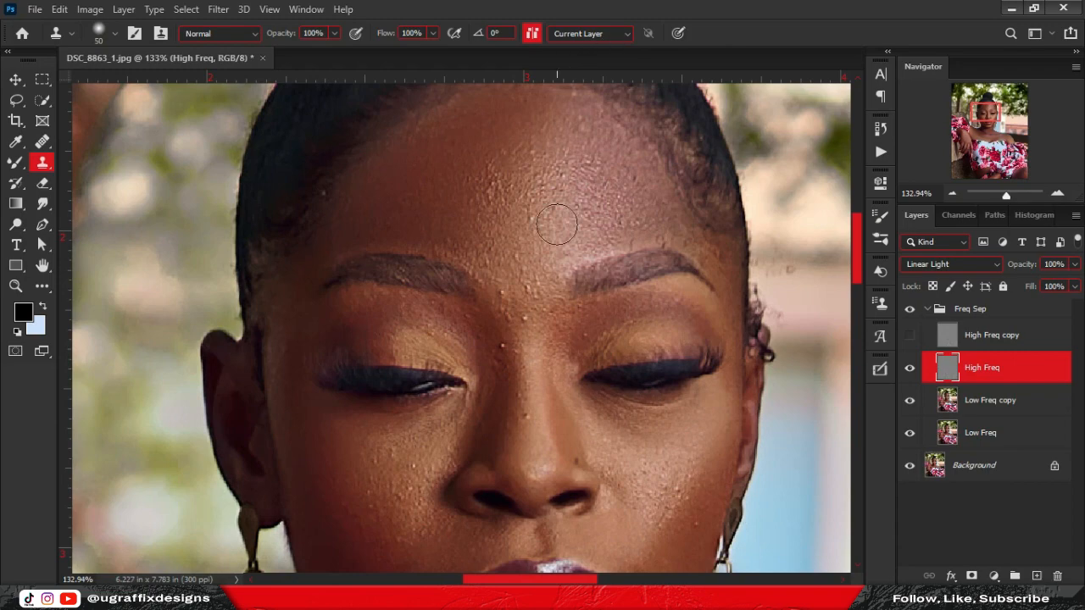
With a size-10 Clone Stamp, clone away the hairline bright spot and small forehead blemishes.
key("[")
key("[")
key("[")
scroll(352, 189, "up", 5)
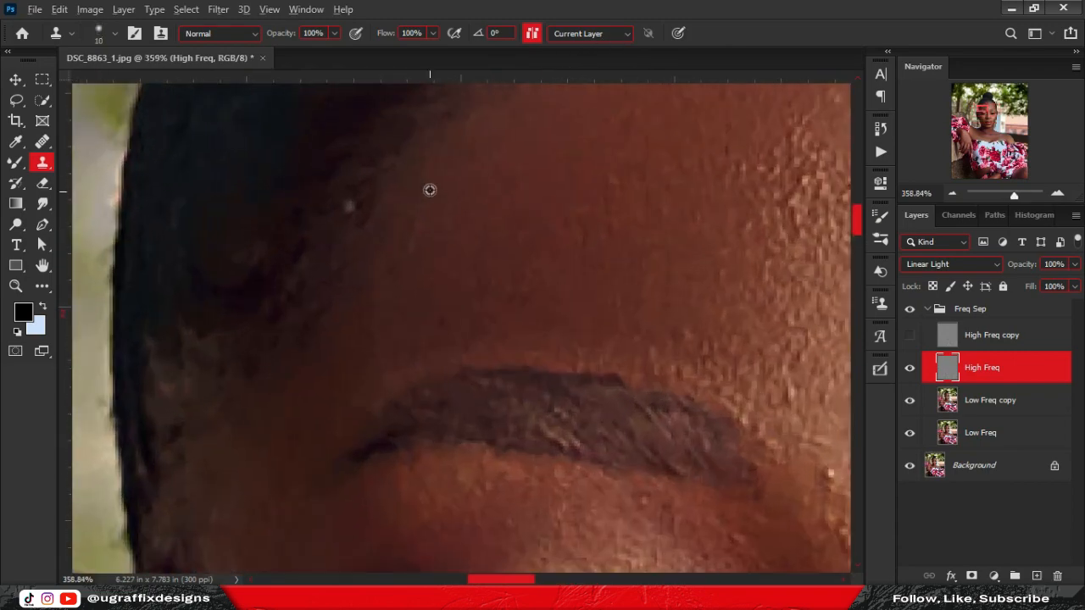
left_click(430, 189, "alt")
left_click(348, 207)
scroll(641, 230, "down", 5)
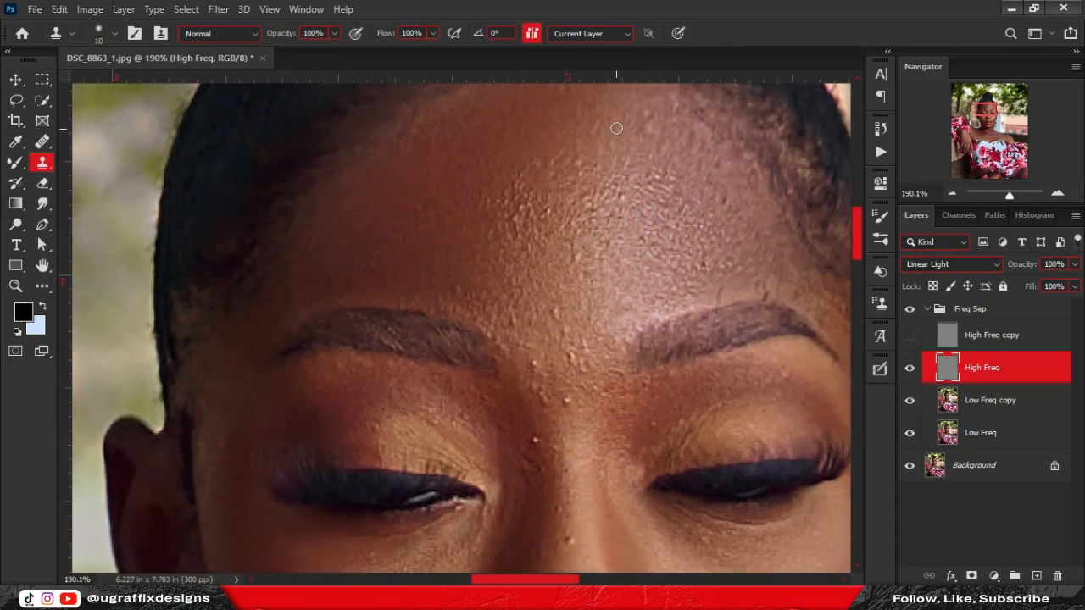
scroll(595, 184, "up", 4)
left_click(590, 196, "alt")
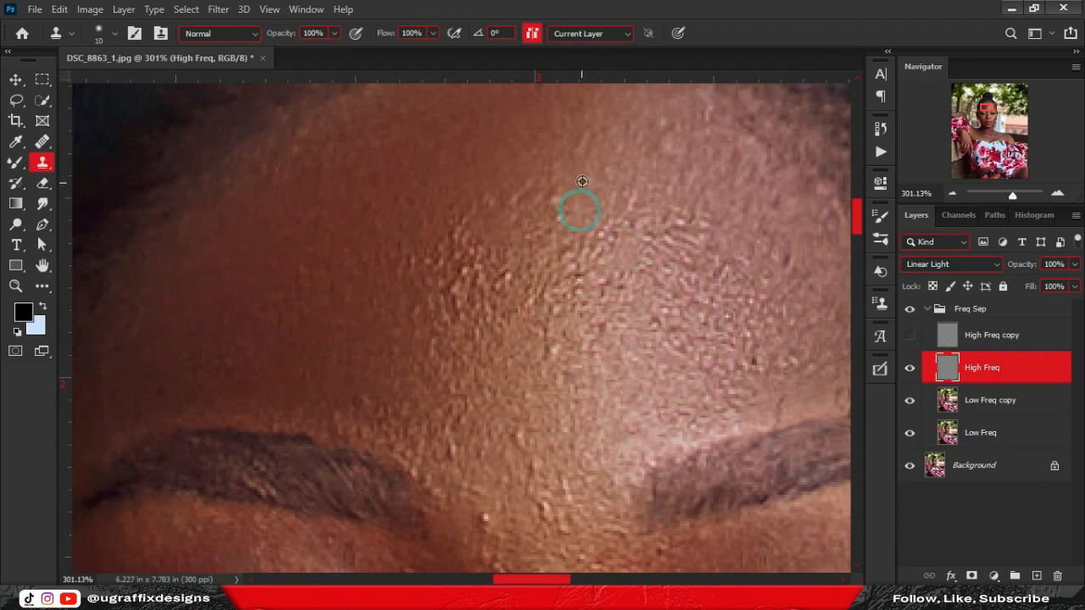
left_click(585, 275)
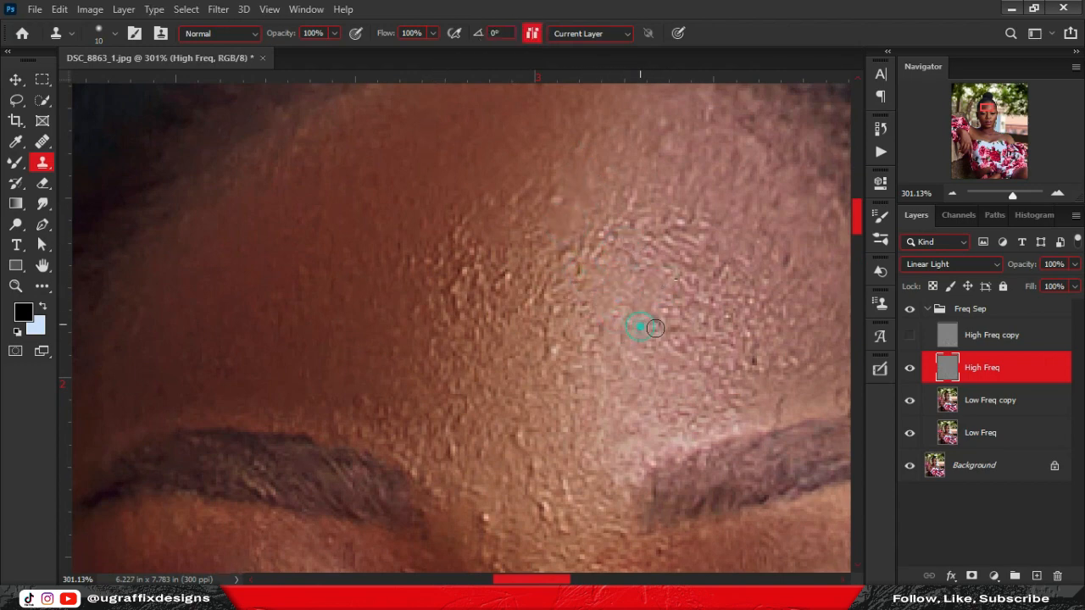
left_click_drag(605, 347, 650, 280)
left_click(552, 211, "alt")
left_click(523, 201)
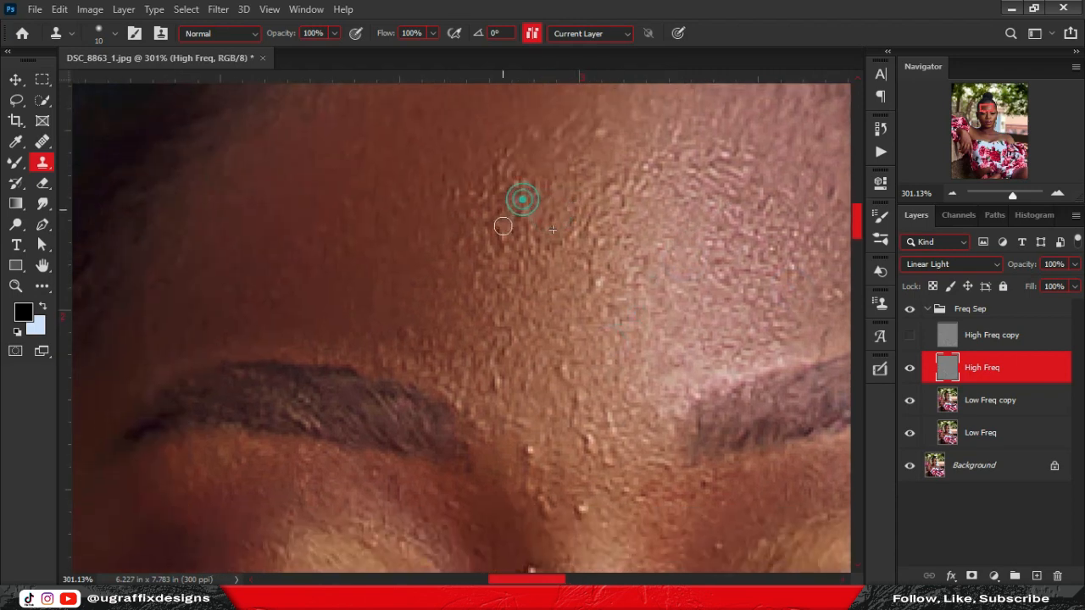
left_click(555, 363)
Clone out the bumps around and between the brows using nearby clean skin as source.
left_click_drag(533, 327, 524, 210)
left_click(520, 335)
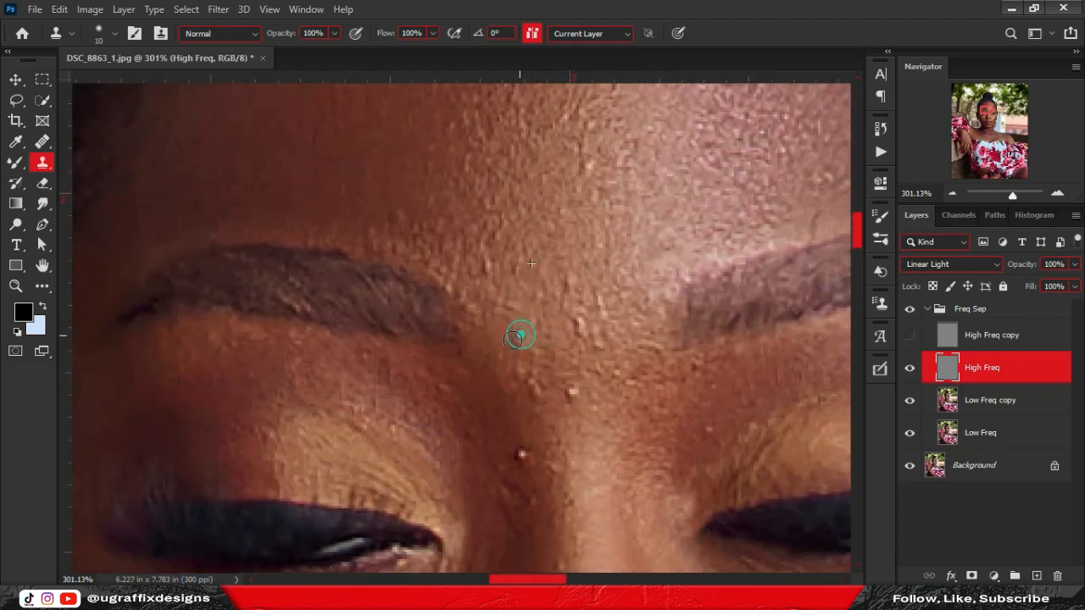
left_click(579, 290, "alt")
left_click(581, 392)
left_click(523, 454)
left_click(495, 425)
left_click_drag(734, 386, 591, 373)
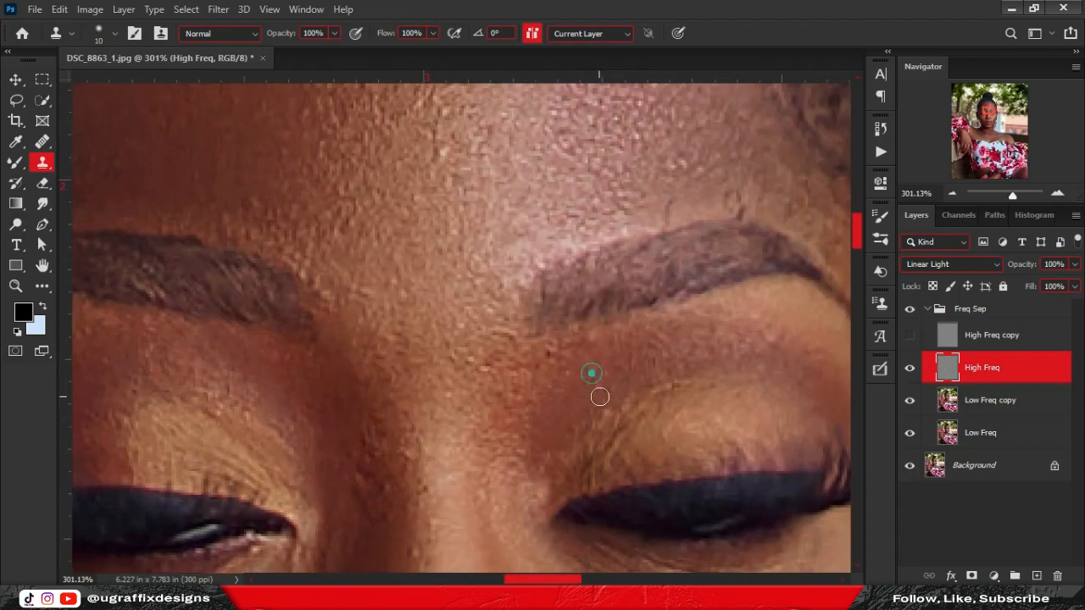
left_click(572, 349, "alt")
left_click(513, 368)
left_click_drag(441, 169, 373, 334)
scroll(432, 162, "up", 1)
left_click_drag(605, 369, 478, 300)
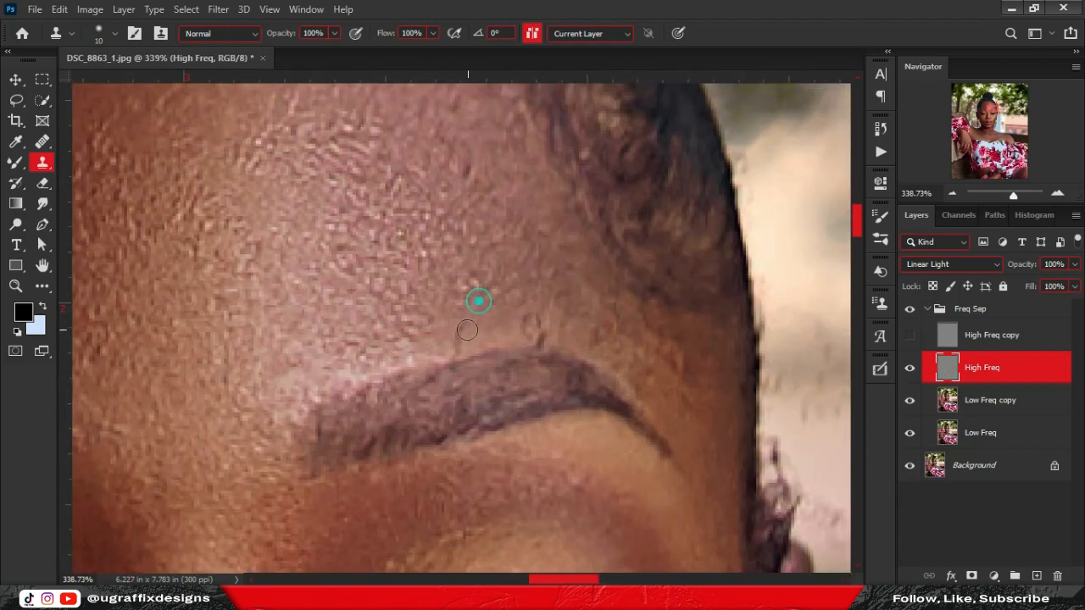
scroll(500, 293, "down", 3)
Clone out the bump beside the nose and the bumps on the left cheek.
left_click_drag(314, 442, 403, 106)
left_click(392, 250)
left_click_drag(373, 294, 534, 263)
left_click(502, 163)
left_click_drag(464, 108, 467, 153)
left_click(368, 319, "alt")
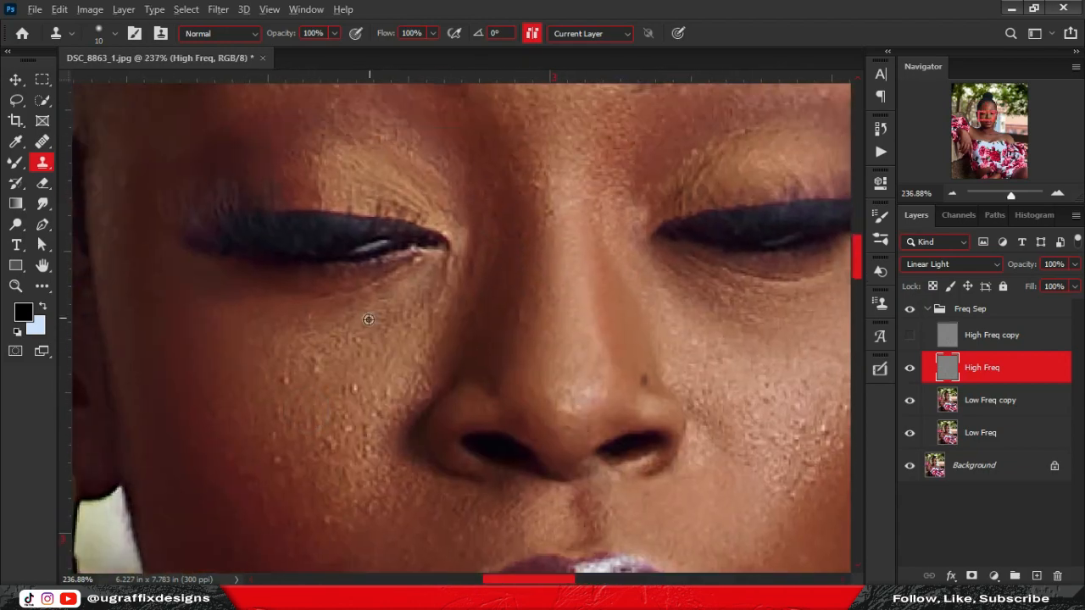
left_click(288, 373)
left_click(346, 374, "alt")
left_click(346, 430)
left_click(329, 444)
Clone out the right-cheek bumps and chin spots, toggling the Freq Sep group to compare.
left_click_drag(682, 360, 474, 274)
left_click(909, 310)
left_click(909, 310)
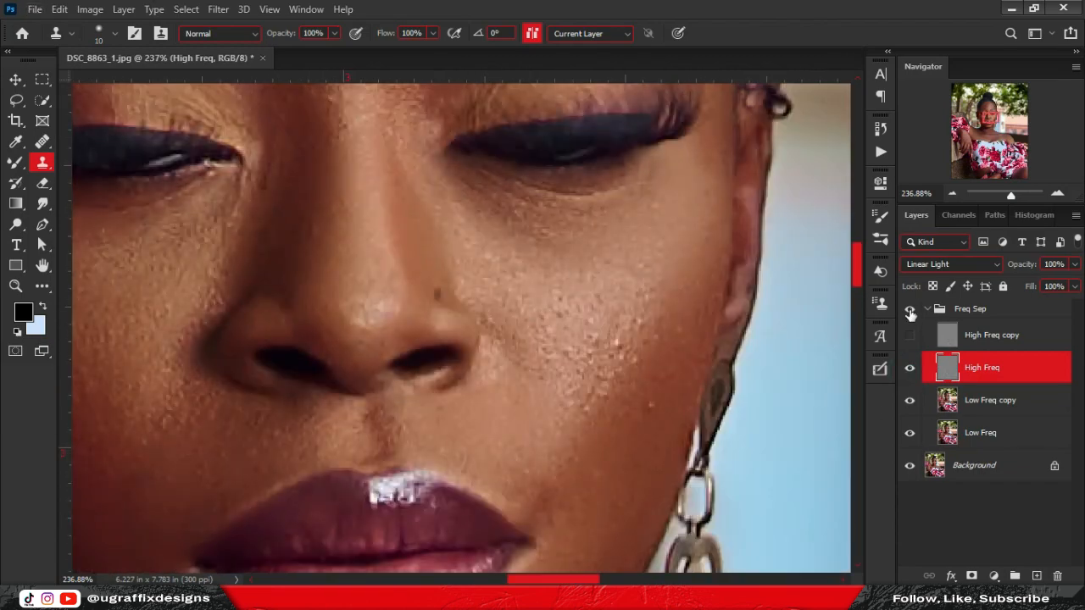
left_click(620, 349)
left_click(597, 388)
left_click(577, 433, "alt")
left_click(649, 404)
left_click(649, 325)
left_click(562, 302)
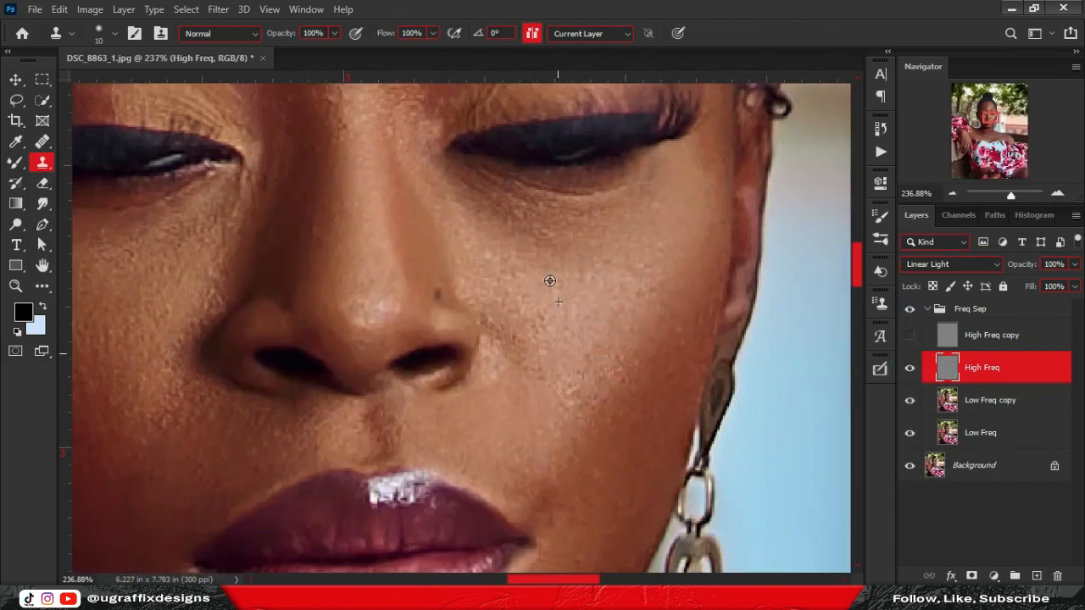
left_click_drag(398, 432, 577, 127)
left_click(495, 442, "alt")
left_click(506, 429)
left_click(546, 423)
left_click(562, 408)
Check the cheek, eye, chest, shoulder and hand, sampling a clean clone source beside the fingers.
left_click_drag(317, 162, 568, 395)
mouse_move(416, 111)
left_mouse_down()
mouse_move(560, 382)
mouse_move(441, 390)
left_mouse_up()
left_click_drag(661, 551, 574, 396)
left_click_drag(696, 336, 472, 323)
scroll(486, 314, "down", 6)
left_click_drag(202, 545, 486, 372)
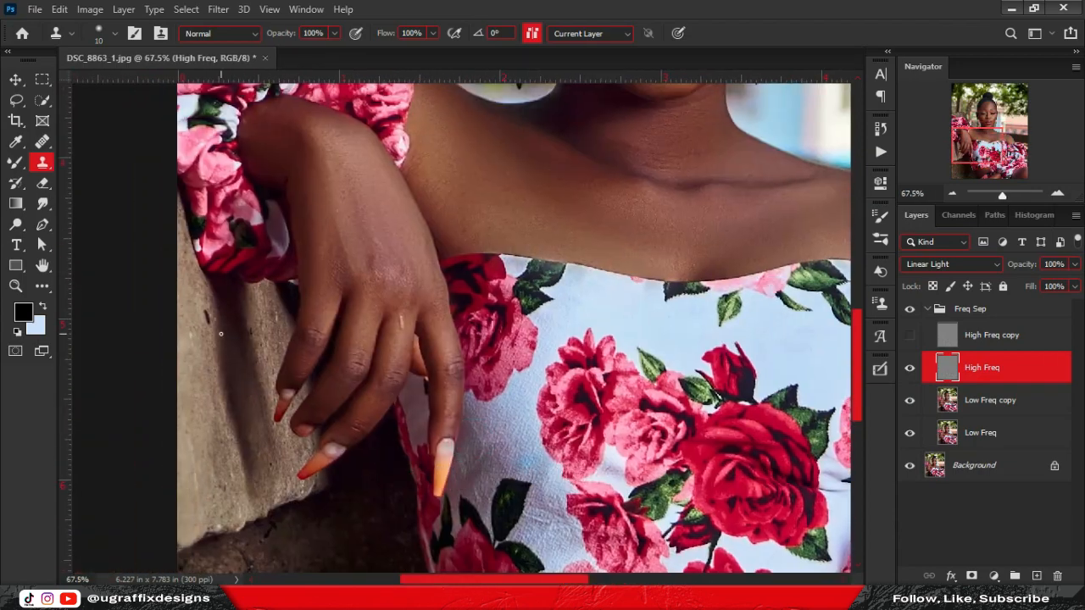
scroll(221, 326, "up", 7)
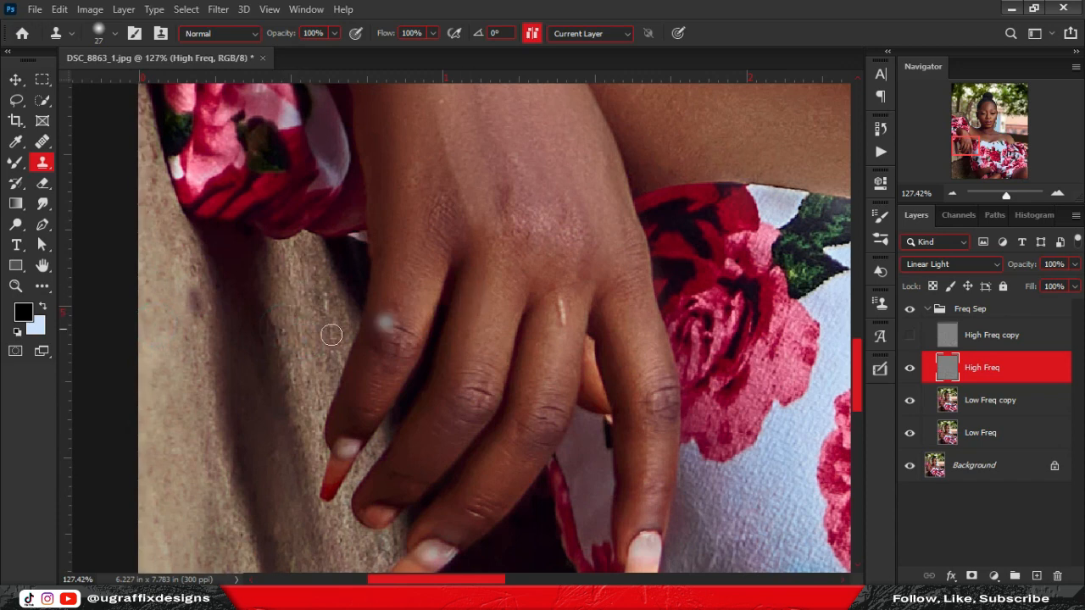
left_click(177, 387, "alt")
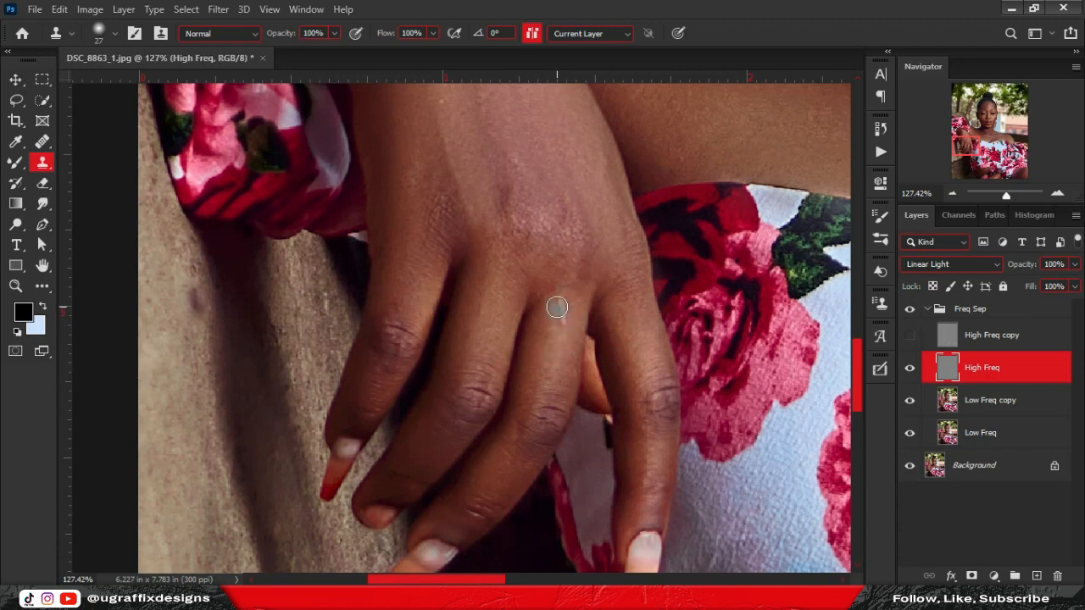
Review the nose, neckline, dress and legs down to the knee to check the cloned texture.
left_click_drag(636, 212, 470, 467)
left_click_drag(763, 119, 627, 329)
scroll(583, 259, "up", 4)
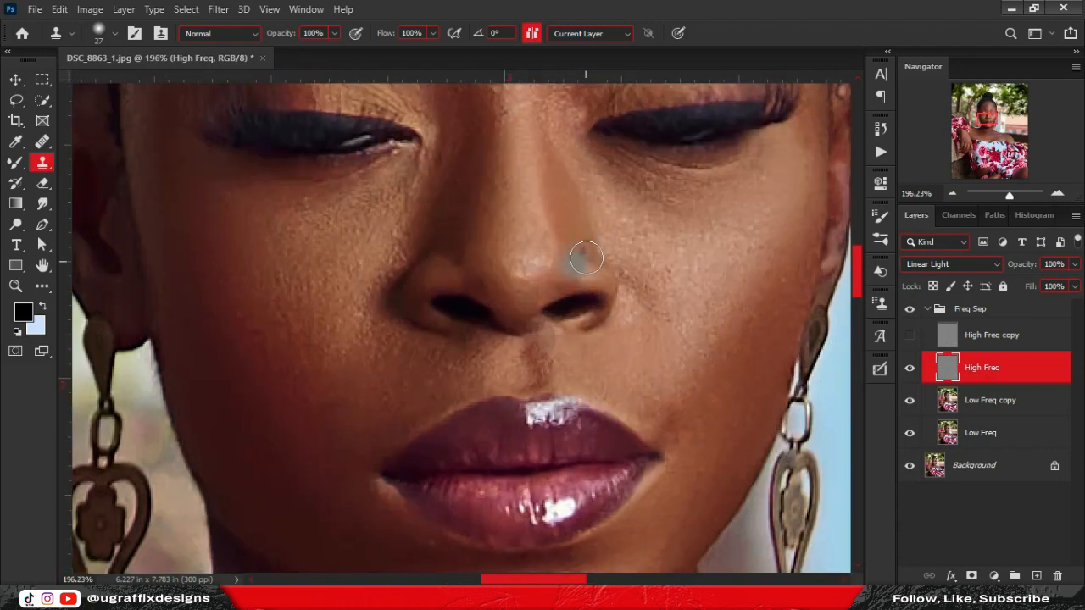
scroll(507, 286, "down", 4)
scroll(507, 287, "down", 5)
left_click_drag(633, 517, 530, 225)
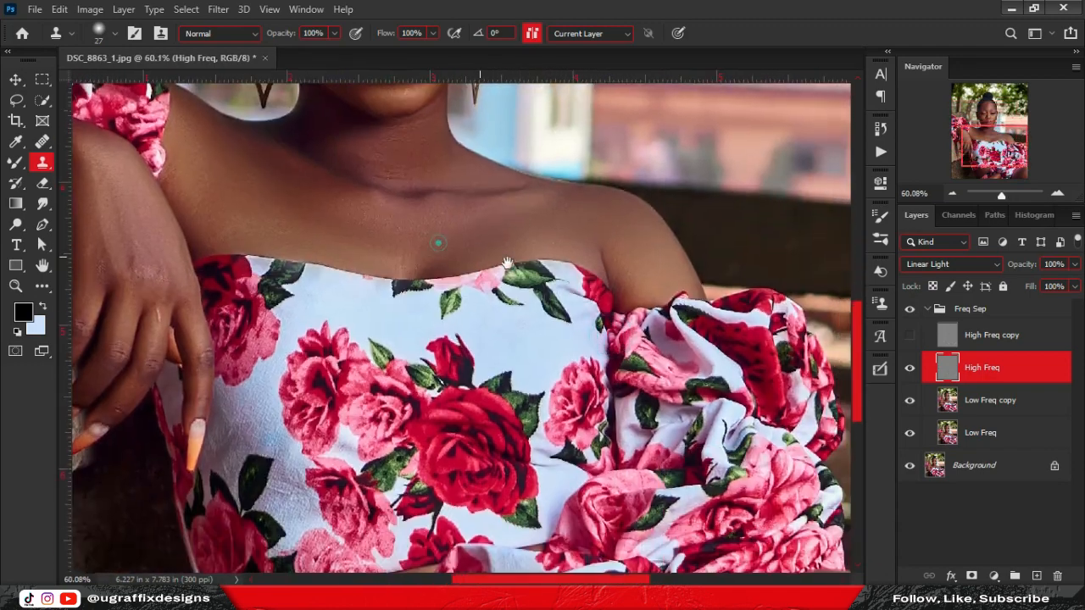
left_click_drag(438, 240, 506, 272)
left_click_drag(522, 349, 512, 253)
left_click_drag(484, 429, 538, 332)
left_click_drag(434, 432, 437, 331)
left_click_drag(601, 409, 548, 390)
scroll(547, 390, "up", 8)
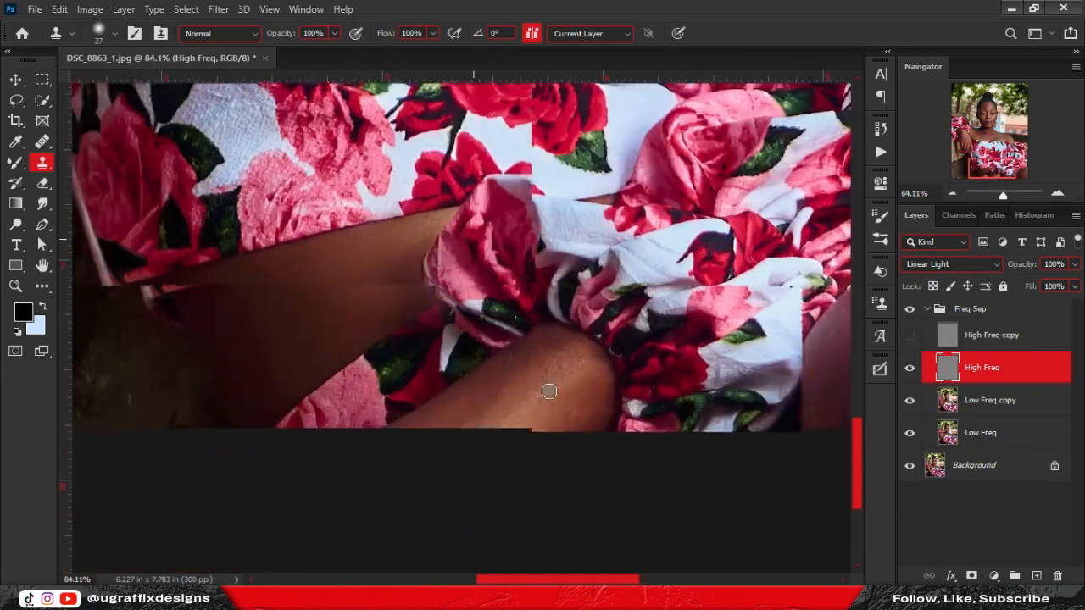
scroll(406, 374, "down", 10)
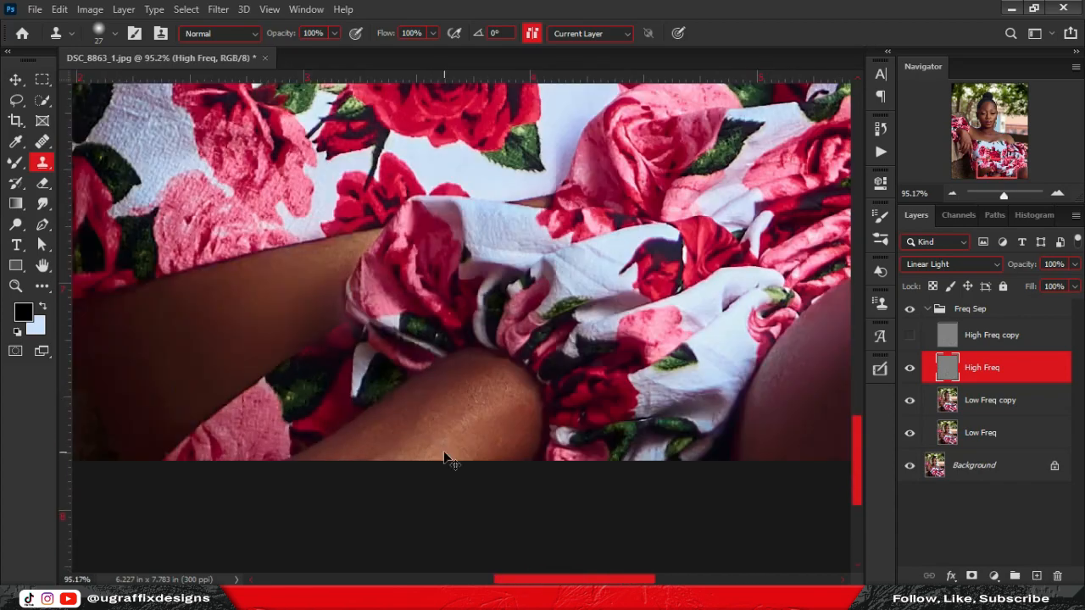
key("v")
scroll(466, 193, "up", 5)
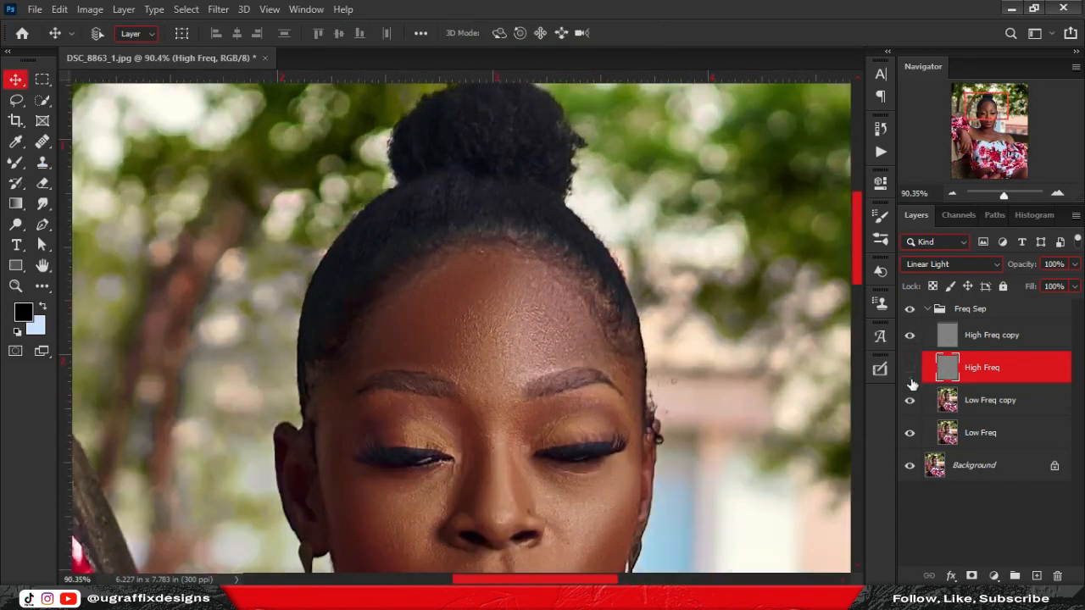
Set the High Freq copy layer's opacity to 100%.
left_click(1031, 339)
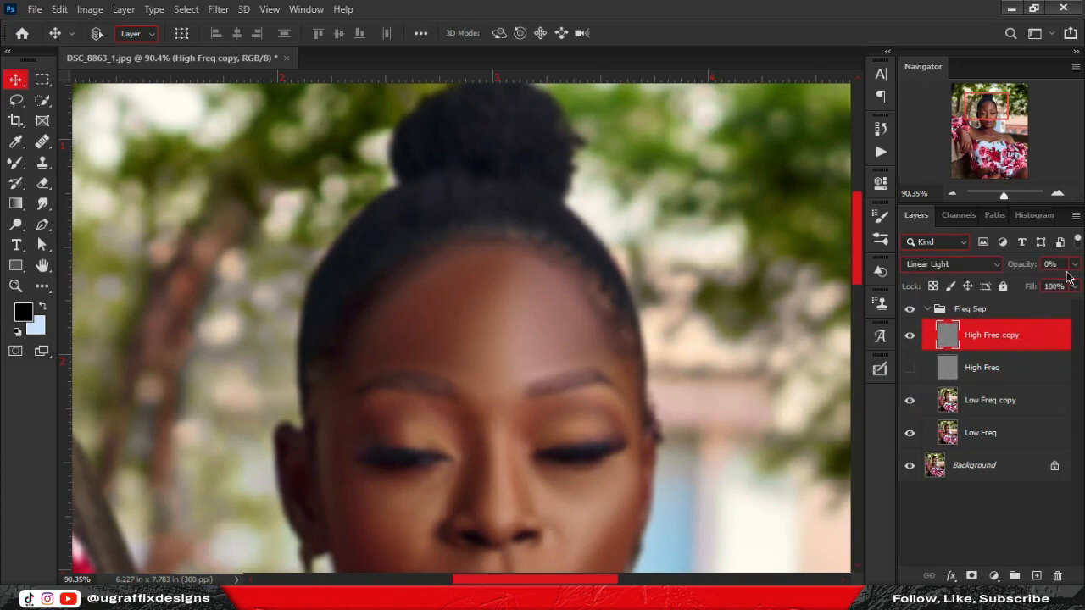
left_click(1075, 265)
left_click_drag(1007, 284, 1075, 285)
scroll(542, 204, "down", 4)
Toggle High Freq and High Freq copy to compare, leave the copy hidden, and collapse Freq Sep.
left_click(907, 368)
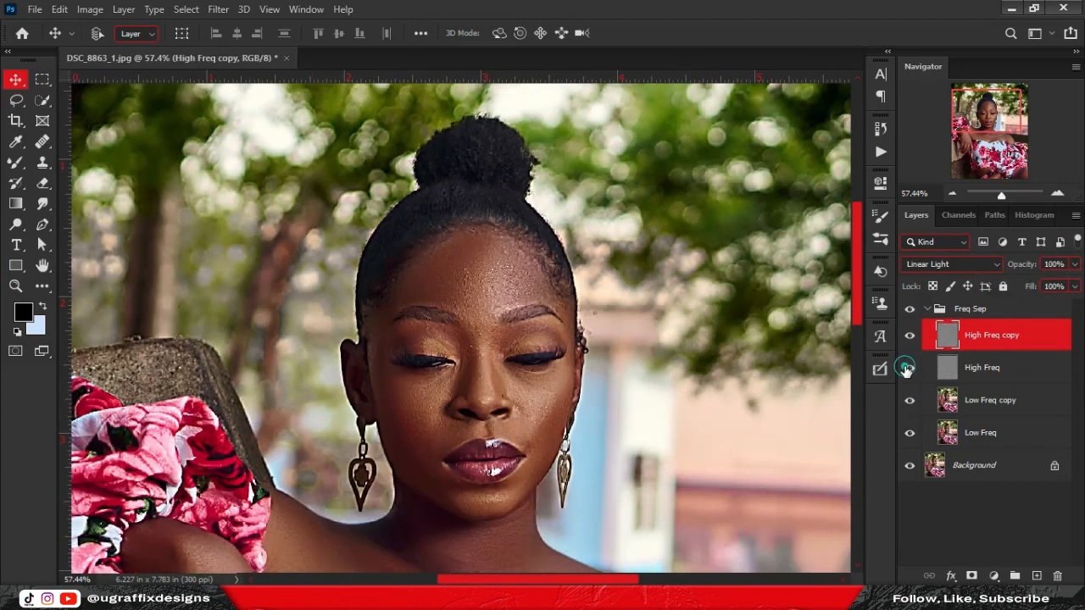
left_click(907, 336)
left_click(909, 336)
left_click(909, 367)
scroll(493, 273, "up", 3)
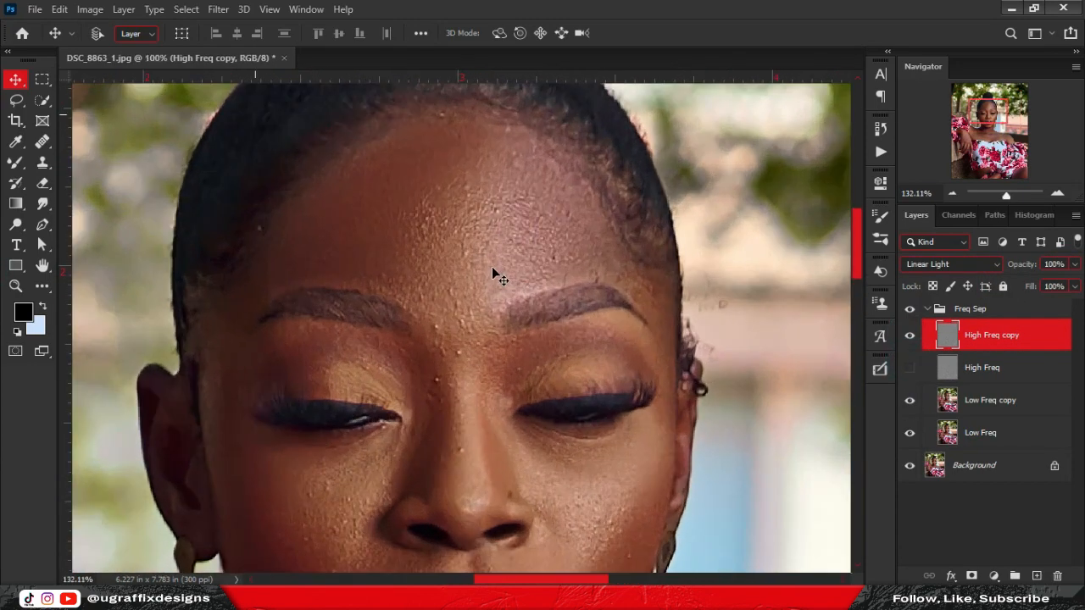
left_click(908, 336)
left_click(909, 367)
scroll(495, 315, "up", 3)
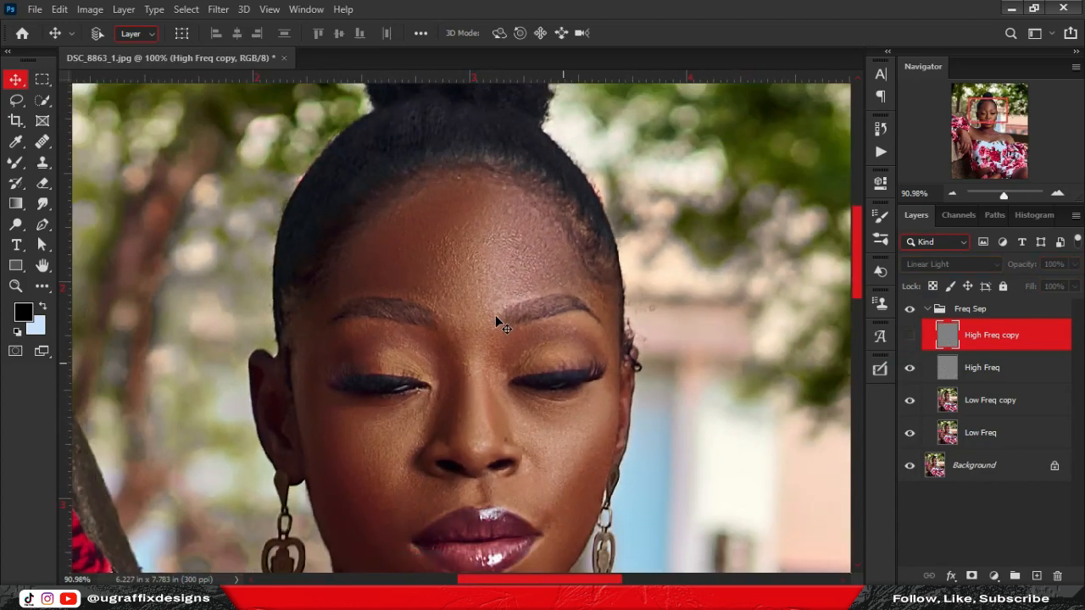
scroll(477, 337, "down", 6)
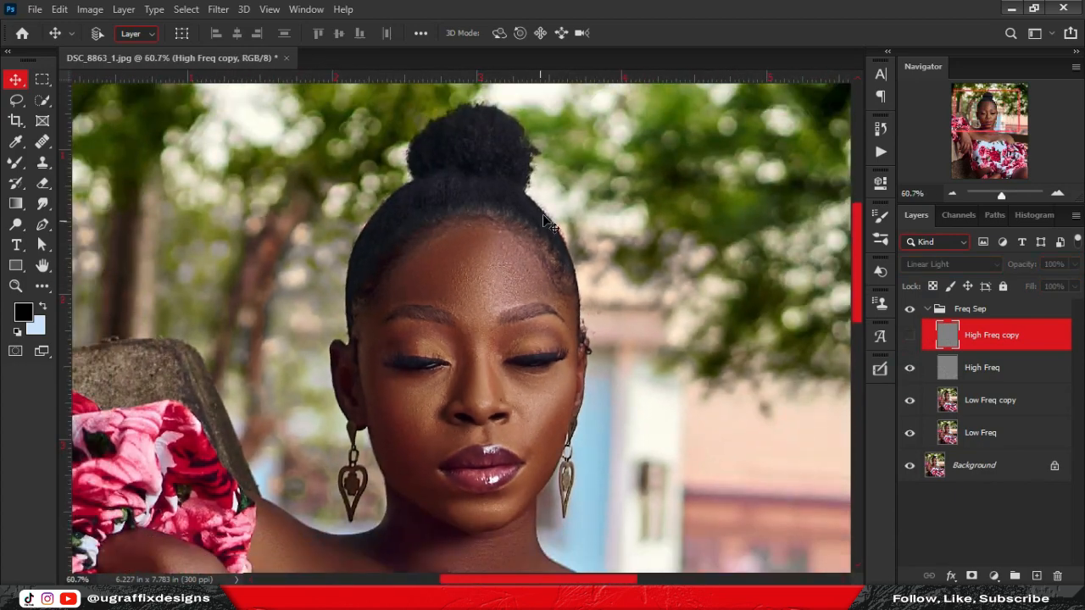
scroll(478, 202, "down", 4)
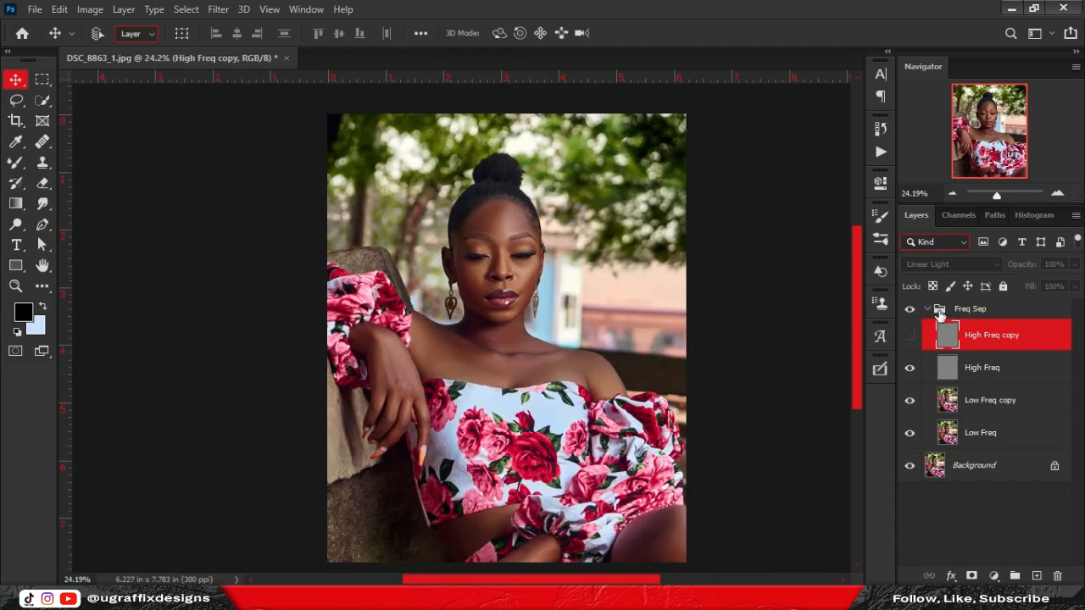
left_click(928, 309)
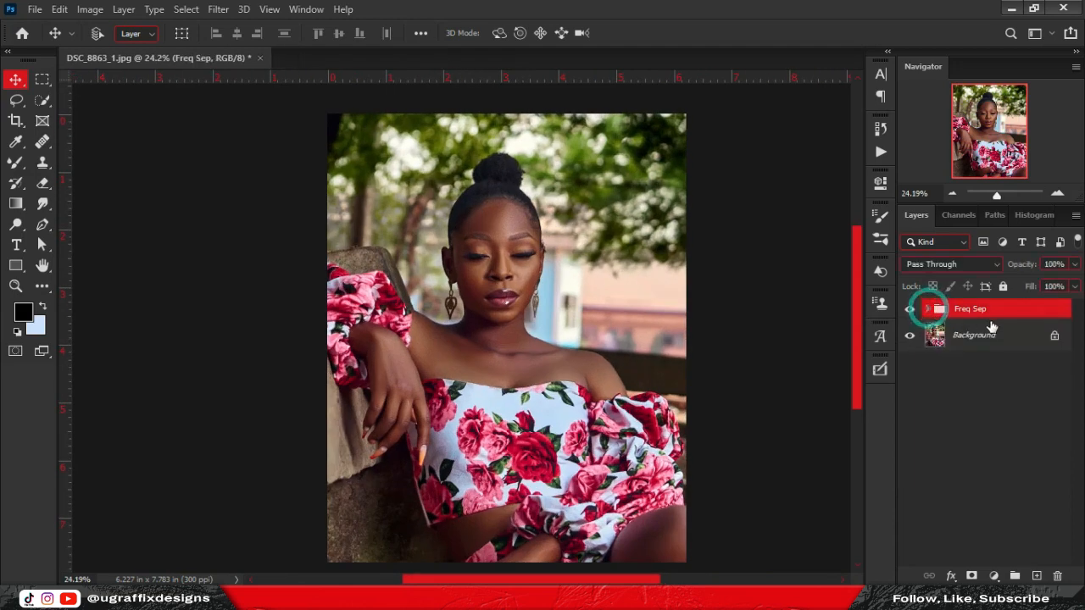
Add a Curves adjustment layer, duplicate it, and name the two layers 'Dodge' and 'Burn'.
left_click(998, 577)
left_click(1012, 372)
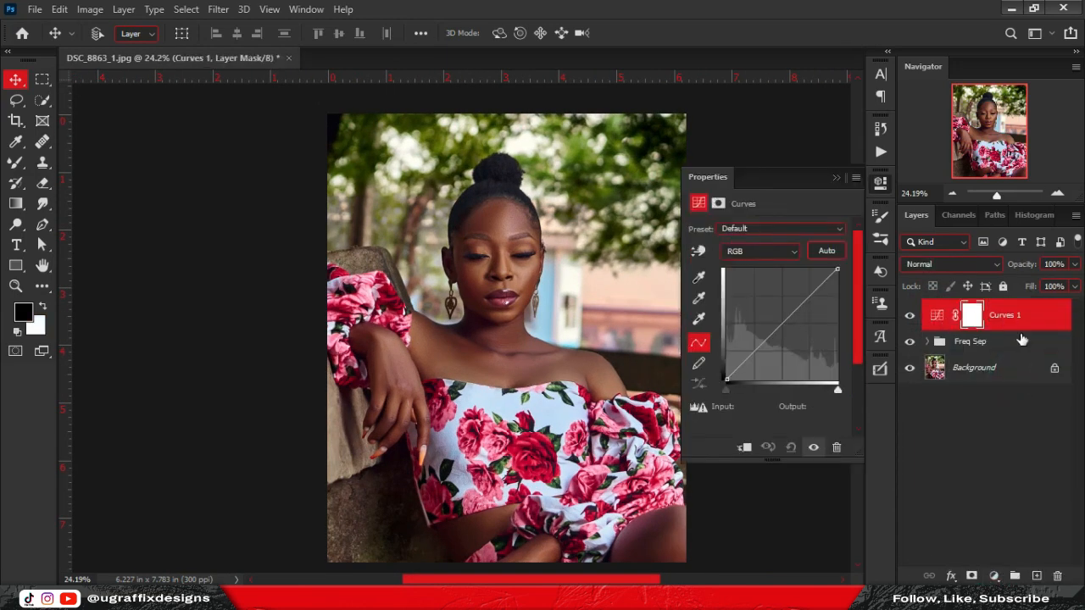
key("ctrl+j")
double_click(1014, 315)
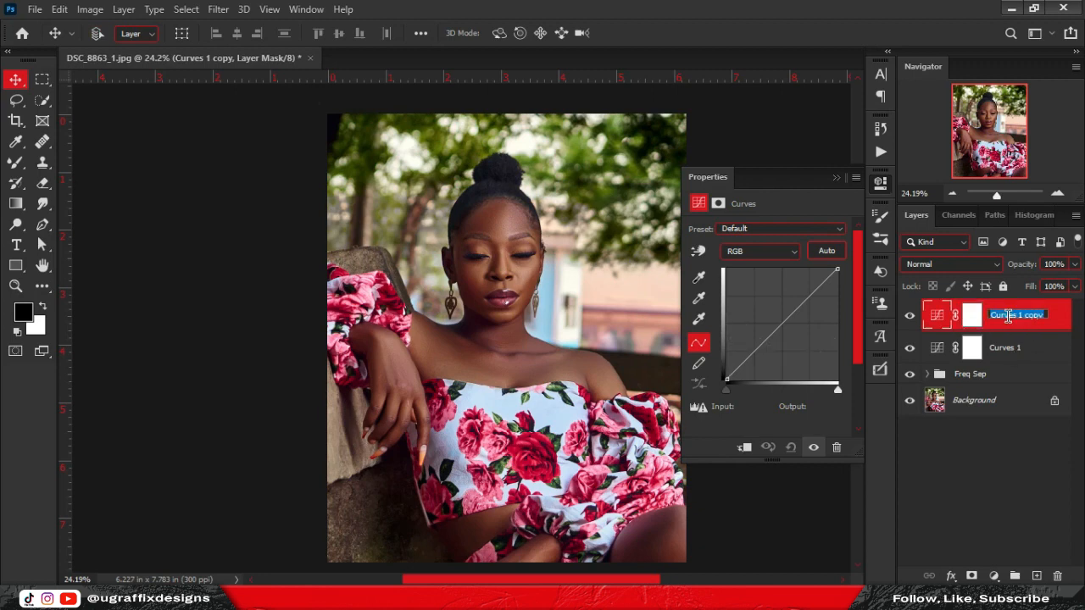
type("Dodge")
key("Return")
double_click(1005, 348)
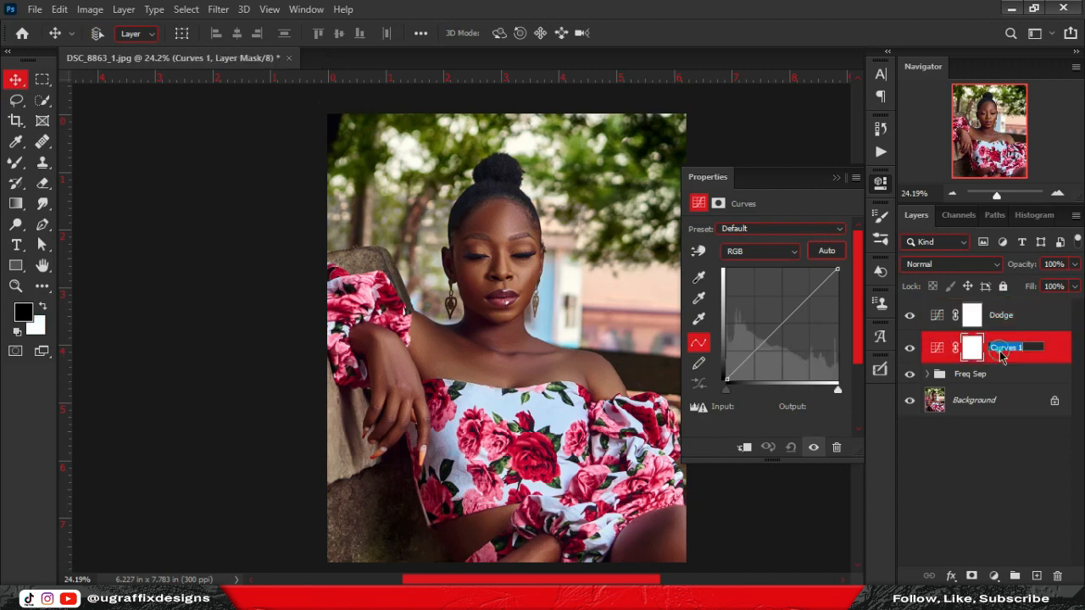
type("Burn")
key("Return")
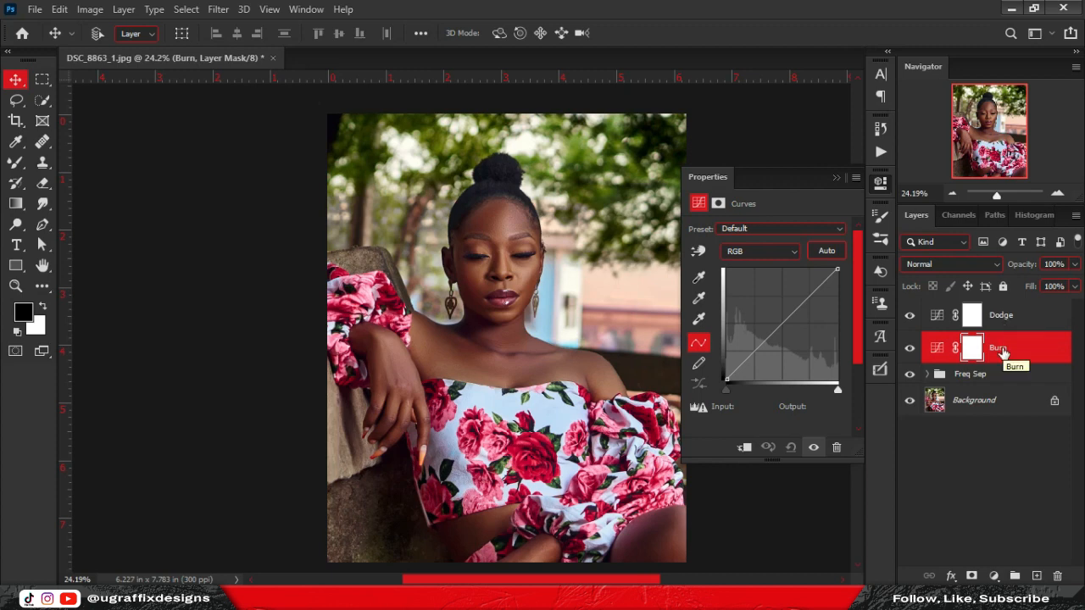
Pull Burn's curve down (141→114) to darken and lift Dodge's curve (121→152) to brighten.
left_click_drag(785, 320, 791, 328)
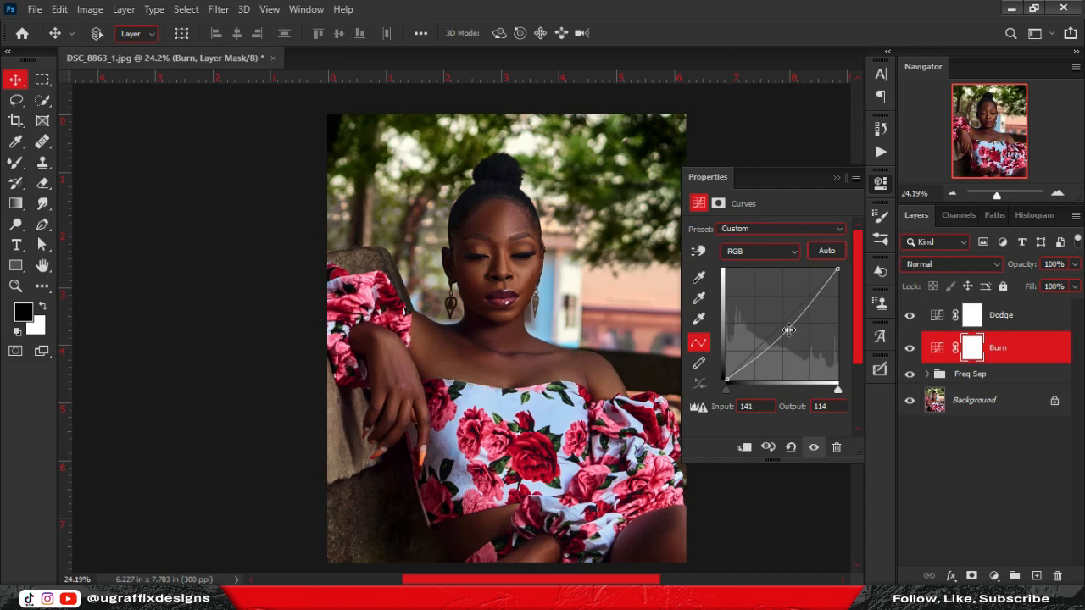
key("alt+]")
left_click_drag(780, 327, 778, 314)
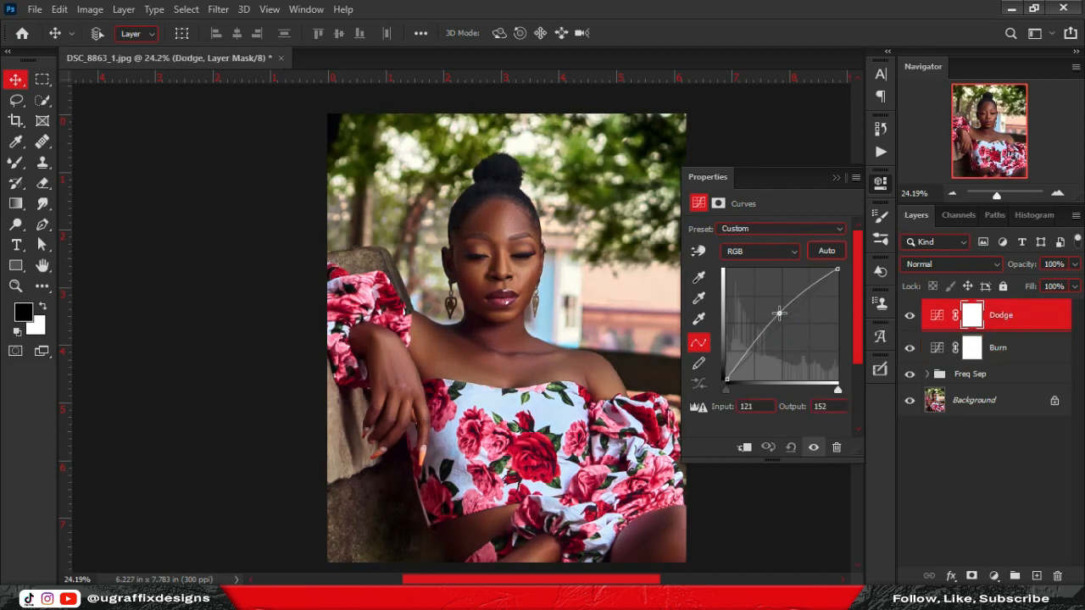
Invert the Dodge and Burn layer masks to black and pick the Brush Tool with white foreground.
left_click(974, 315)
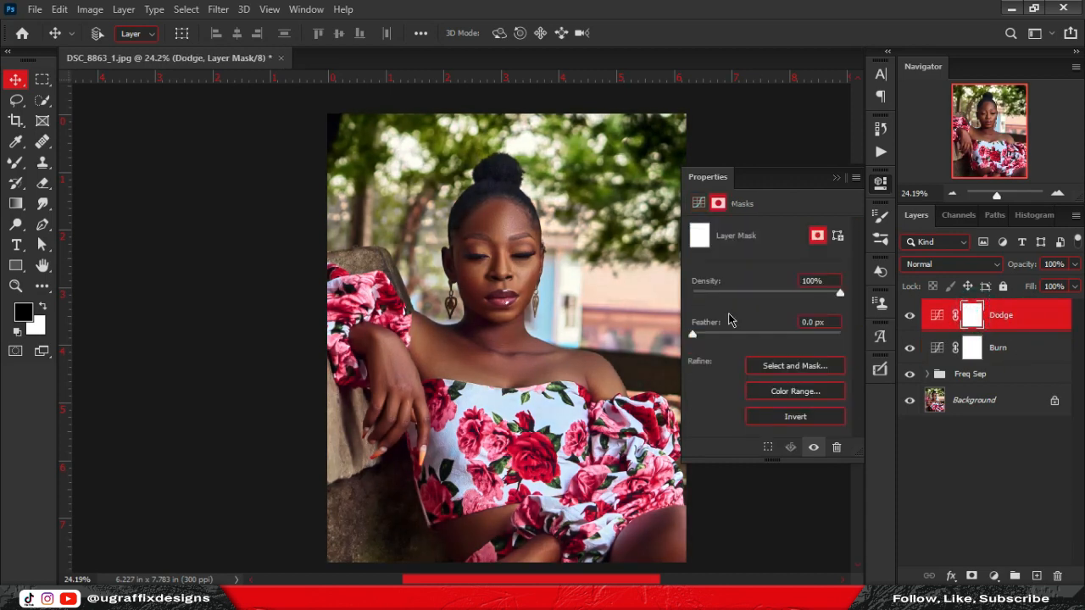
key("ctrl+i")
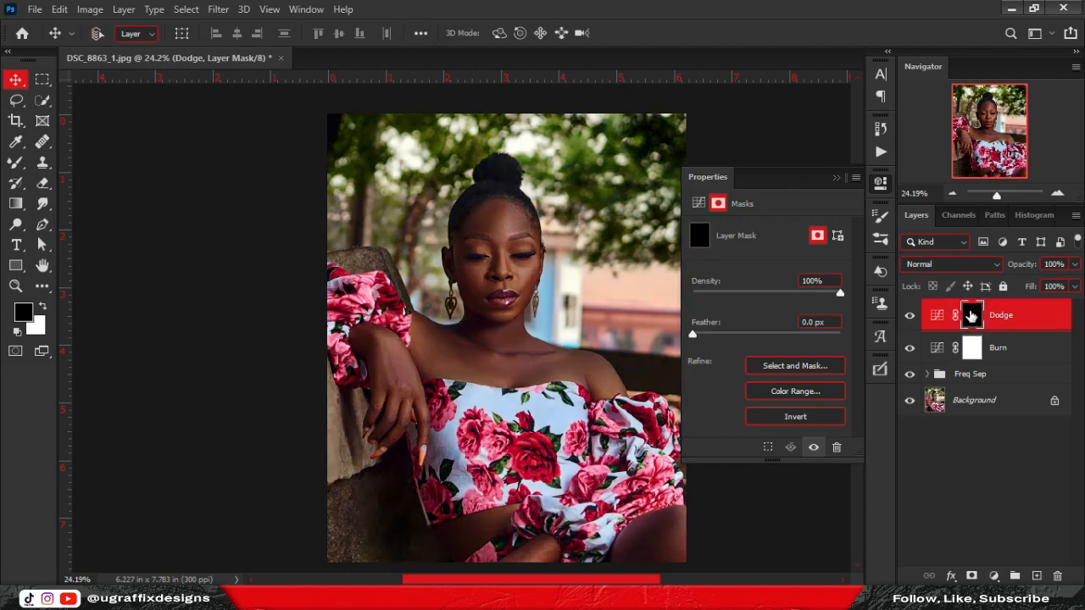
left_click(16, 164)
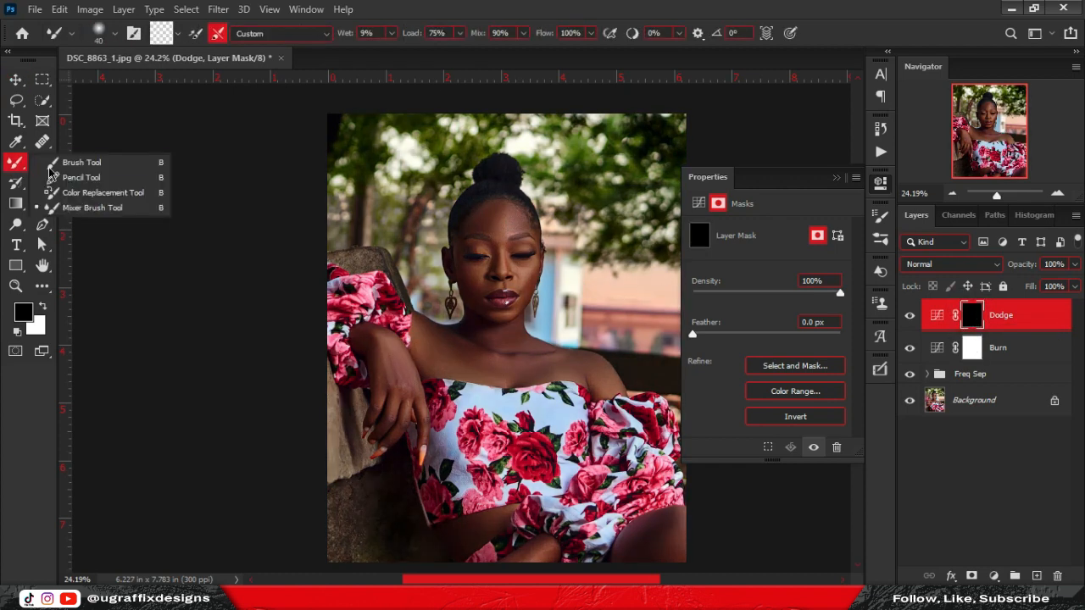
left_click(73, 166)
key("x")
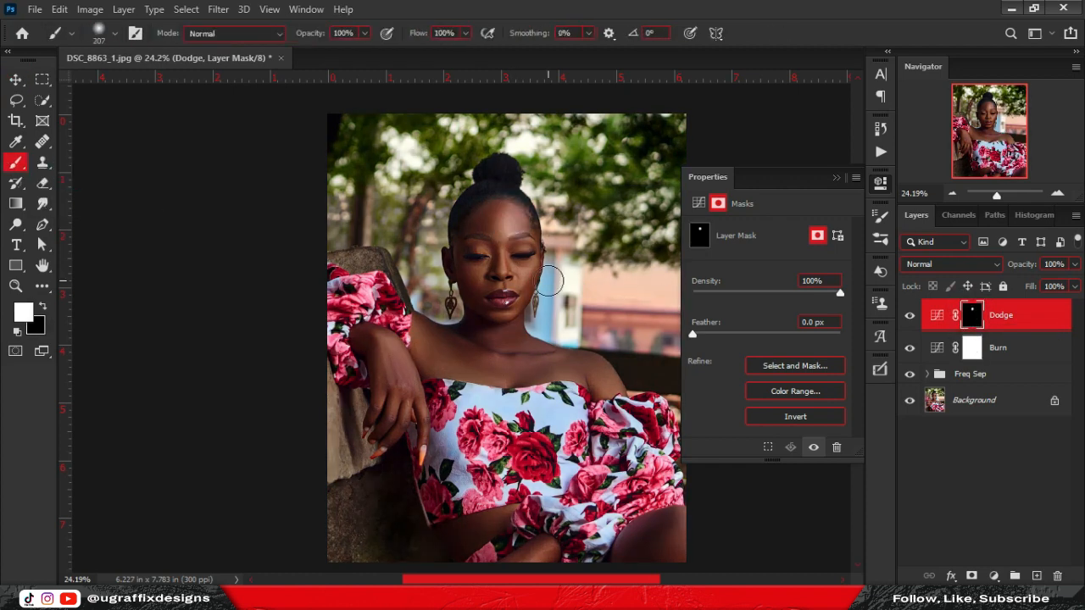
left_click(972, 348)
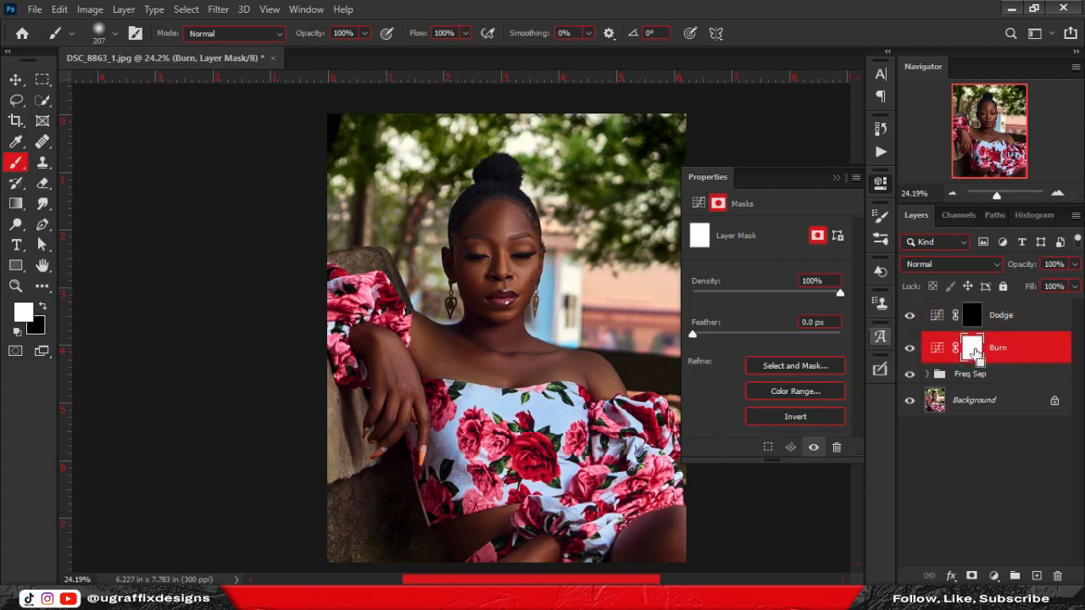
key("ctrl+i")
left_click(938, 349)
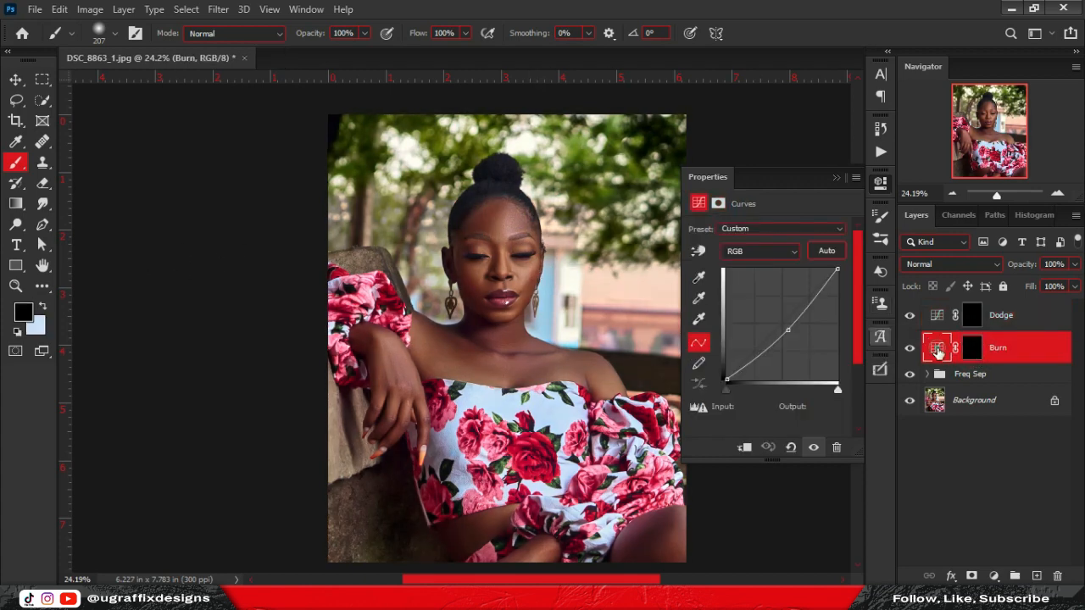
Group the Dodge and Burn layers into a group named 'Dodge and Burn'.
left_click(972, 348)
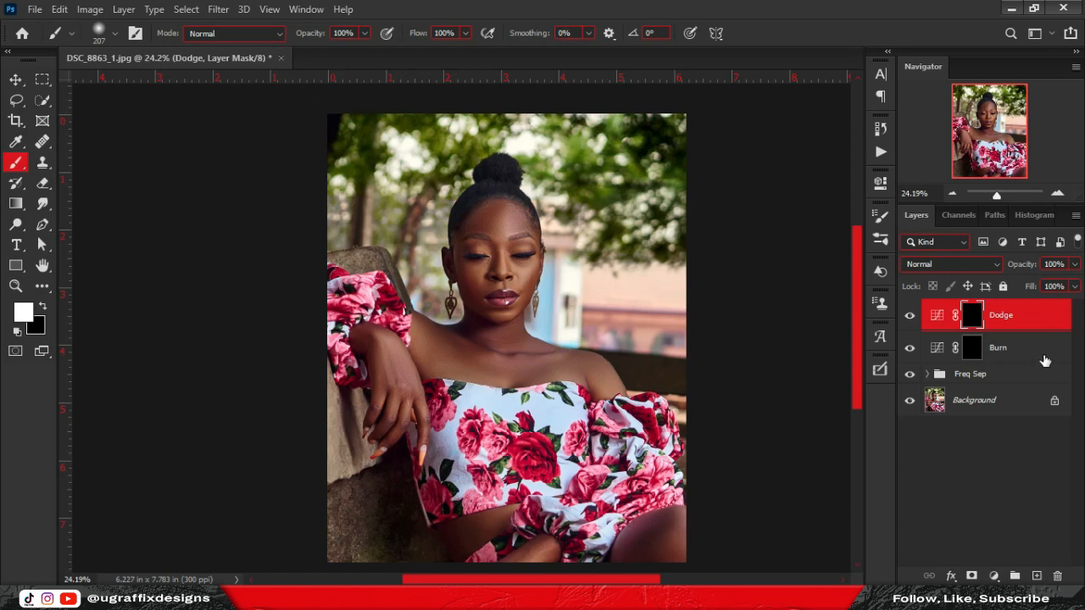
left_click(1043, 355, "shift")
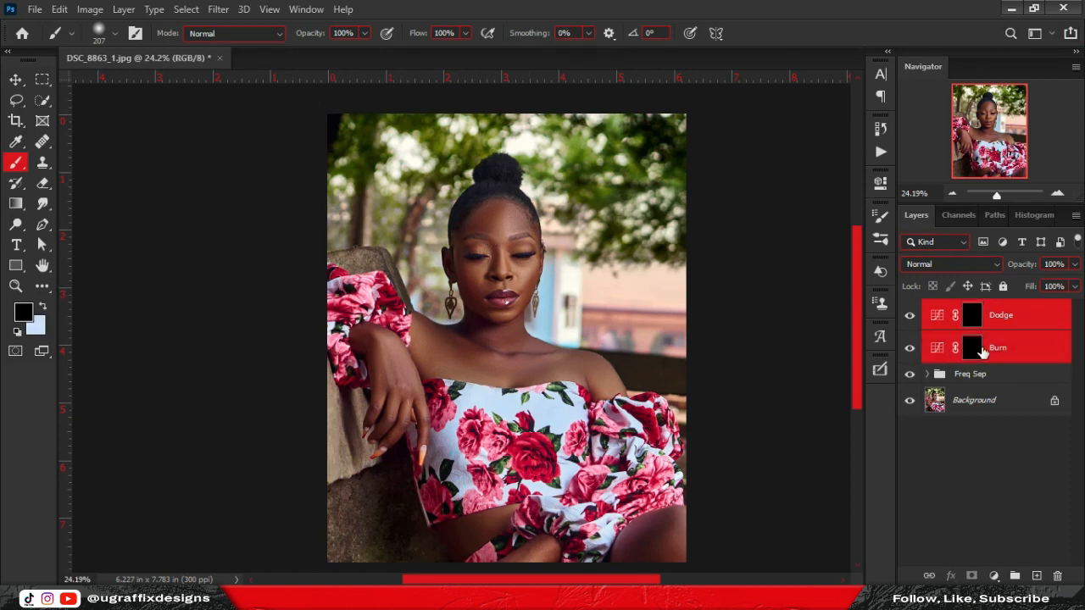
key("ctrl+g")
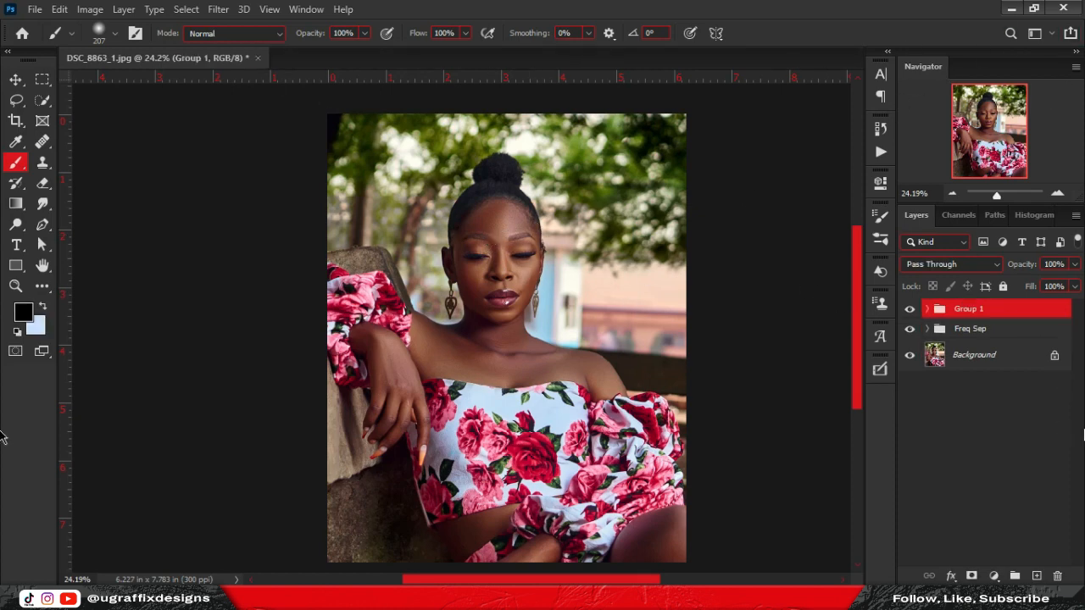
double_click(967, 310)
type("Dodge and Burn")
key("Return")
left_click(926, 308)
left_click(983, 335)
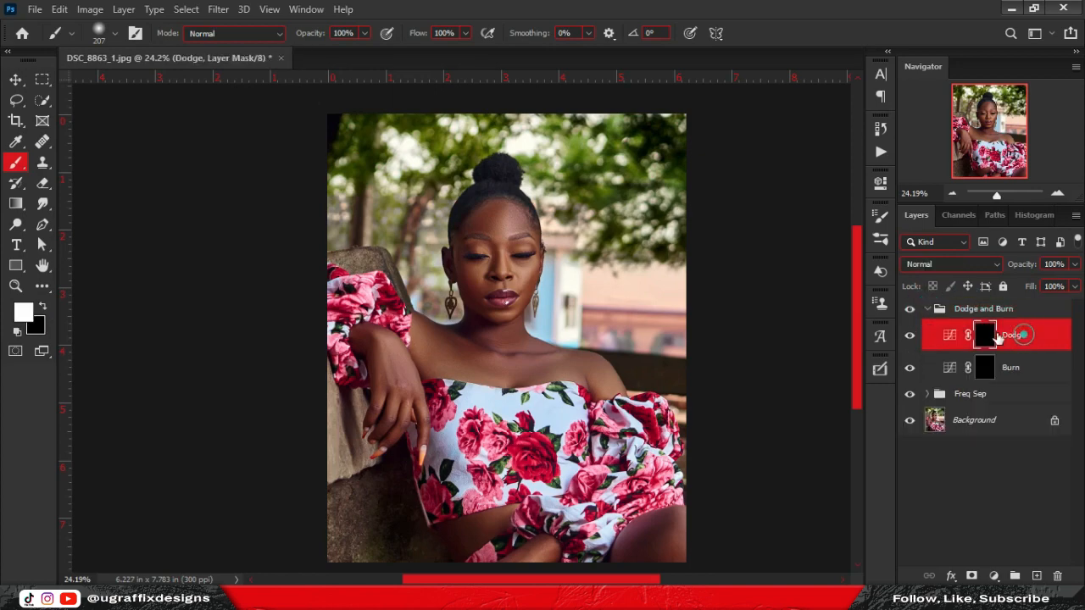
Compare with the Freq Sep group toggled, leave it hidden, set brush size 90, and select Background.
scroll(501, 197, "up", 5)
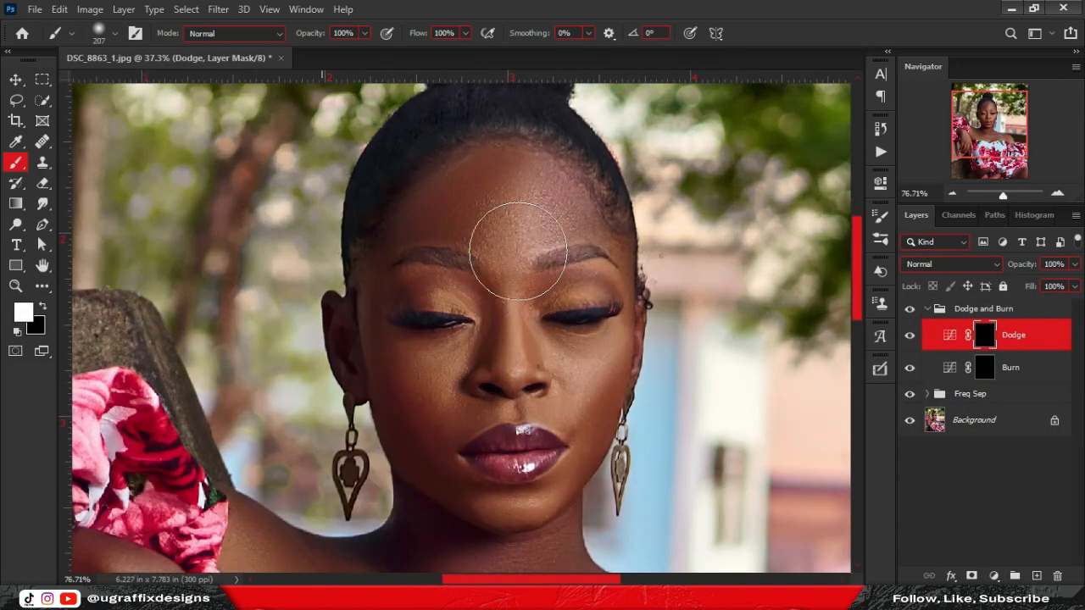
left_click(910, 395)
scroll(594, 246, "up", 2)
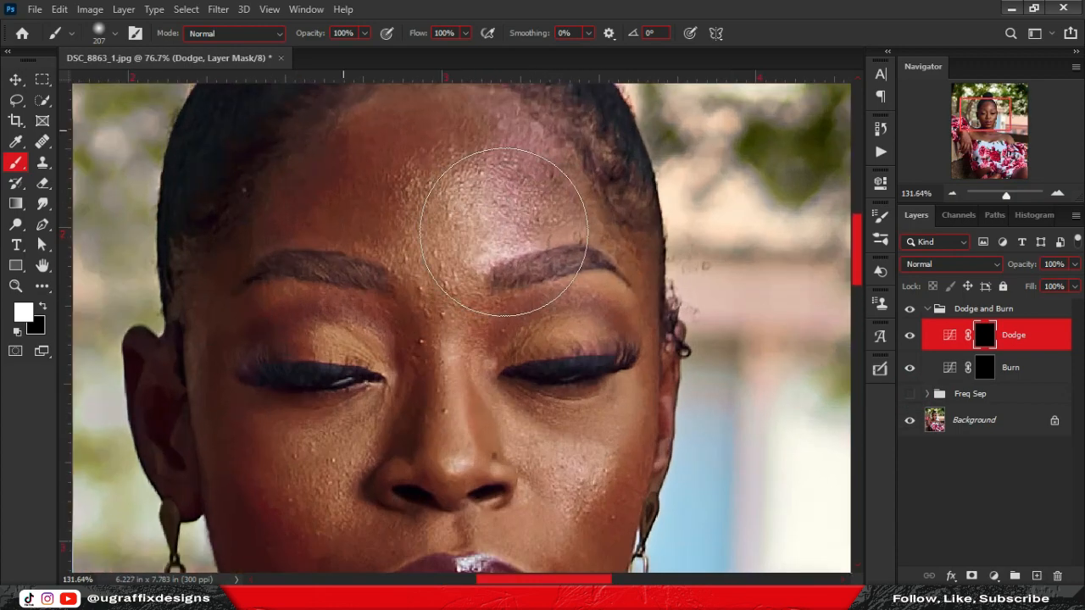
key("w")
key("b")
key("bracketleft")
key("bracketleft")
key("bracketleft")
key("bracketleft")
key("bracketleft")
key("bracketleft")
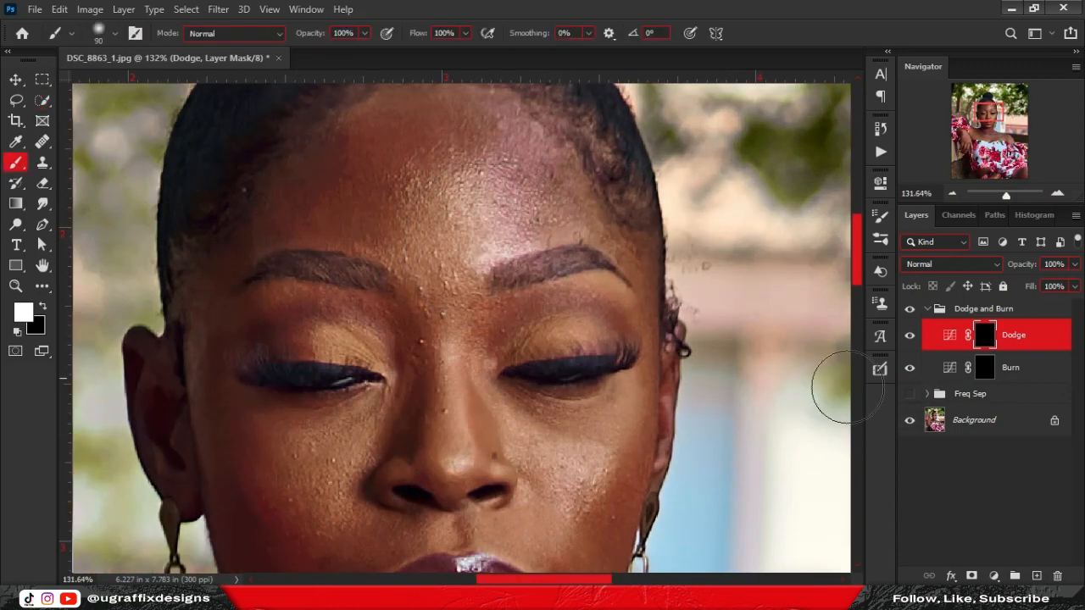
left_click(906, 395)
left_click(906, 395)
scroll(468, 221, "down", 2)
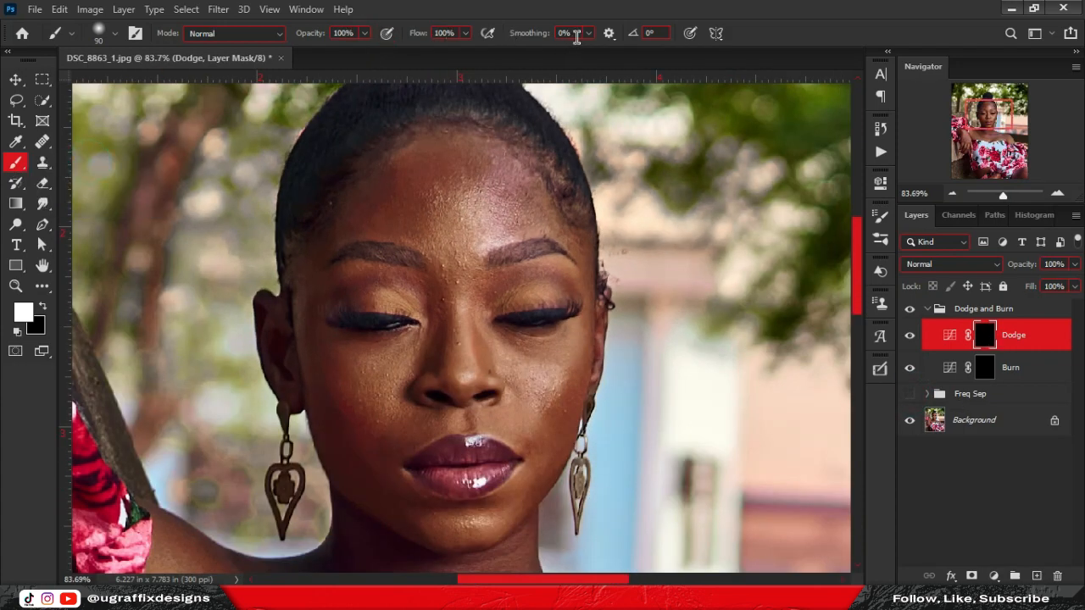
left_click(185, 9)
left_click(979, 420)
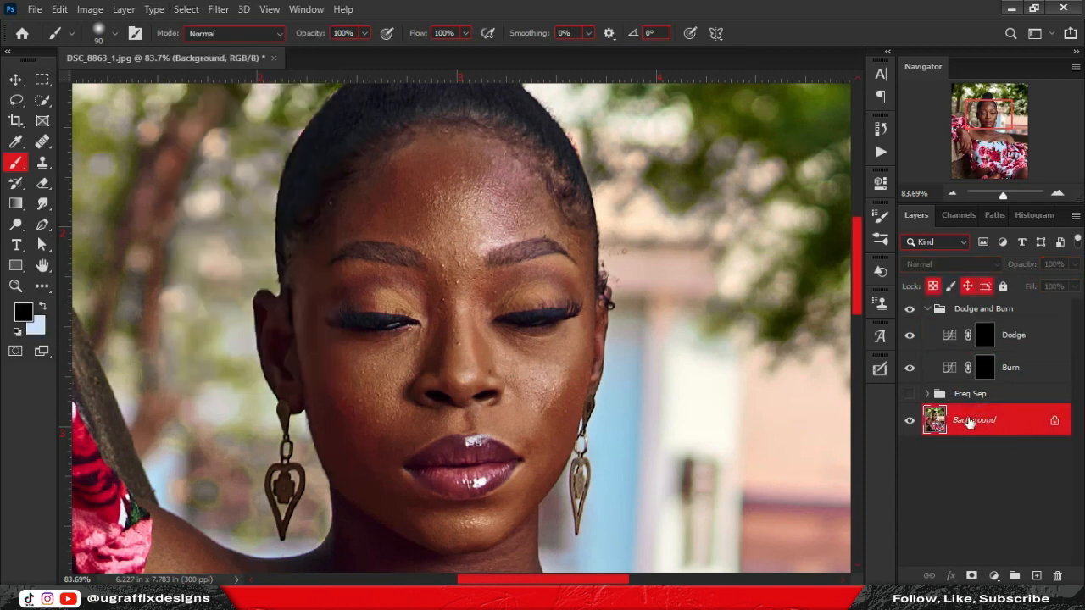
Select skin highlights with Color Range, sampling the forehead and nose tip.
left_click(186, 9)
left_click(212, 161)
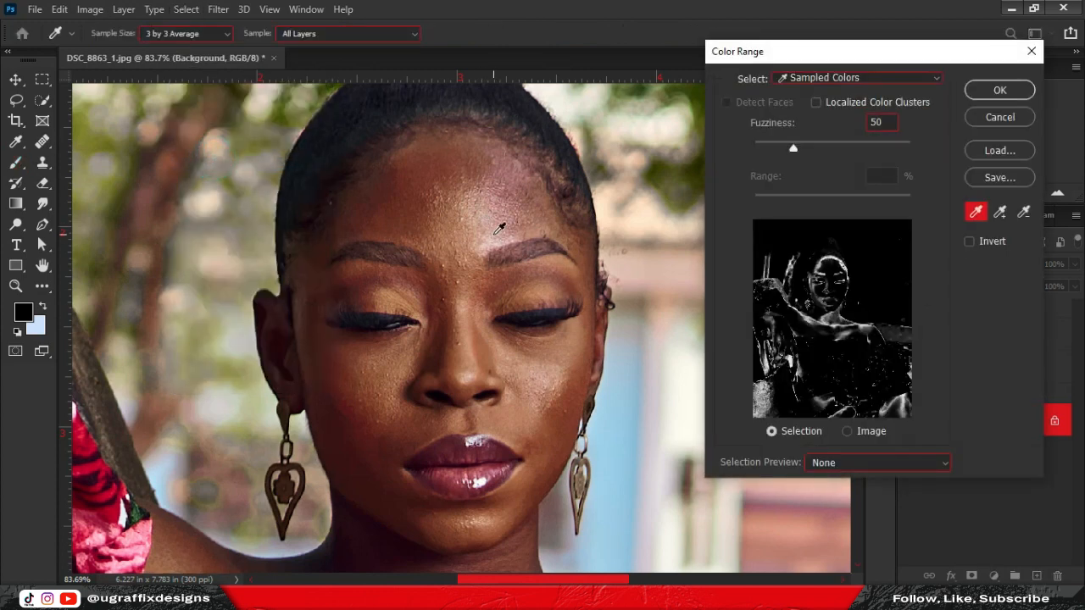
left_click(498, 233)
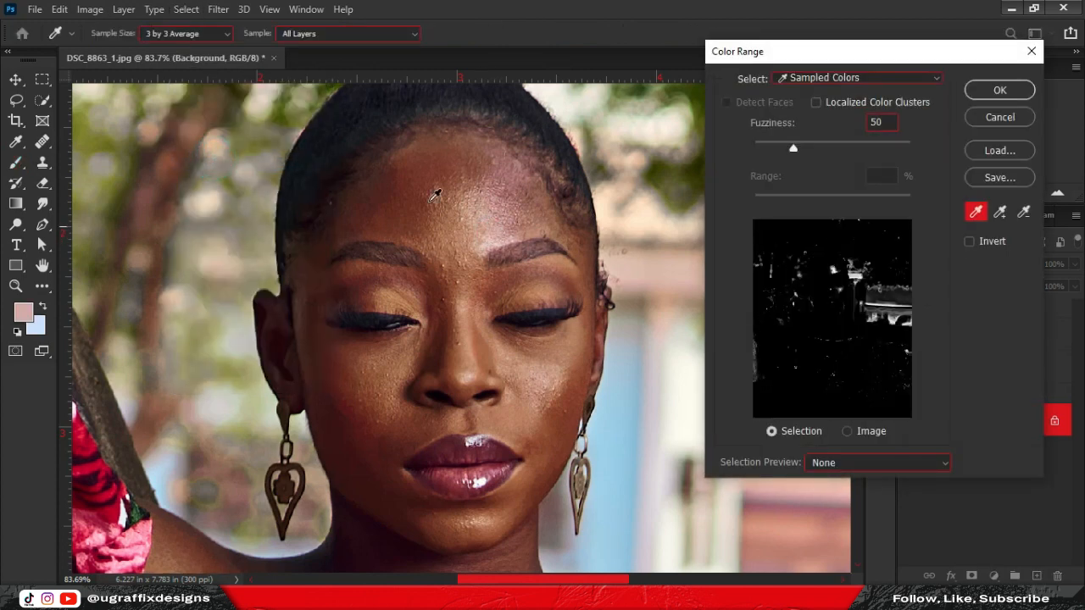
left_click(469, 375)
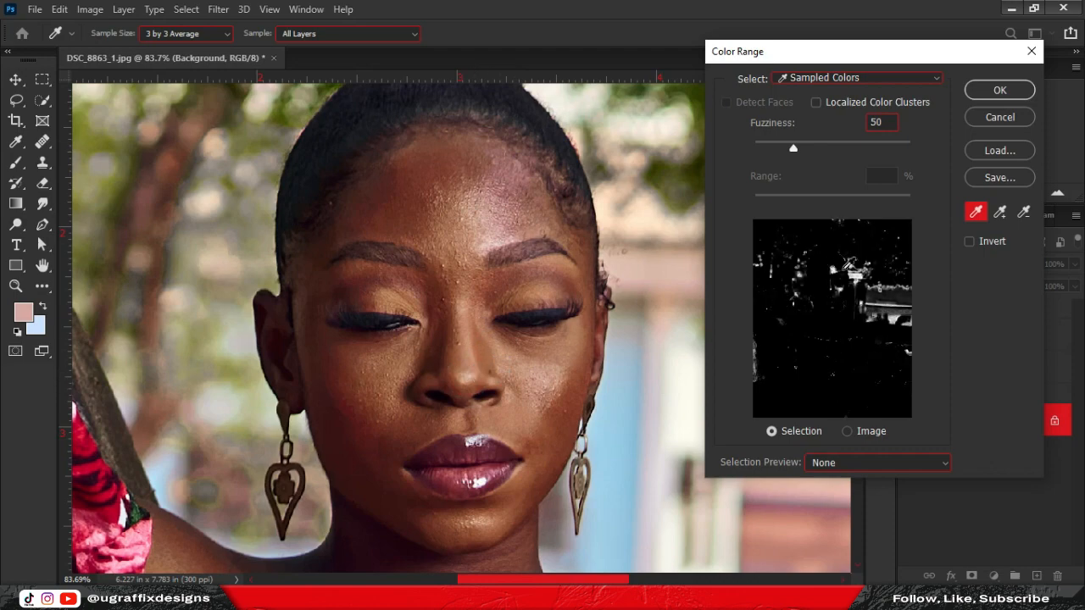
left_click(1000, 90)
Paint white on the Dodge mask through the selection with a 250 px brush.
left_click(984, 334)
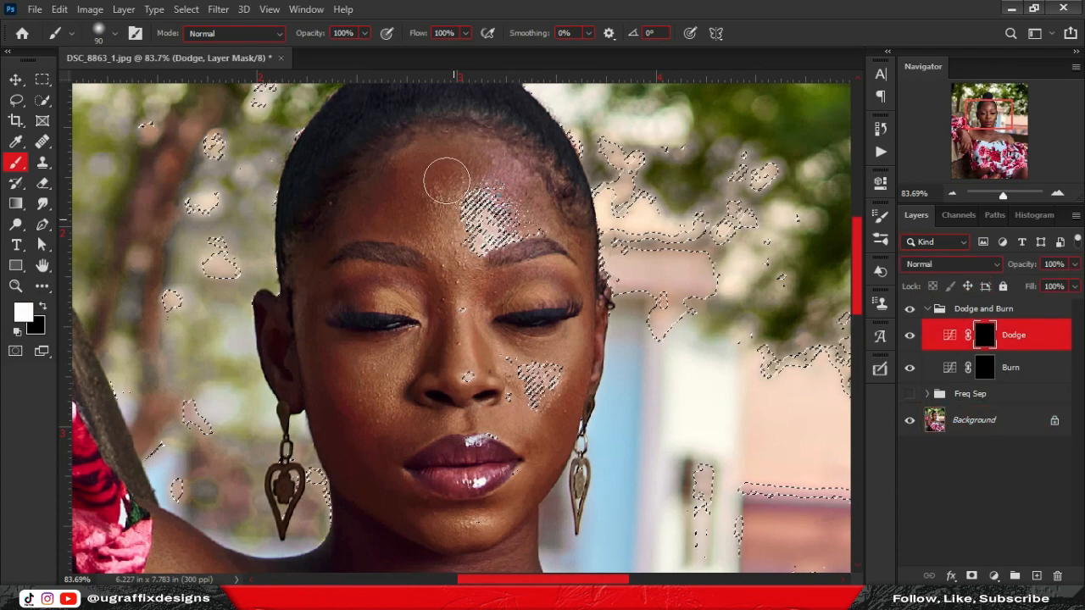
key("bracketright")
key("bracketright")
key("bracketright")
key("bracketright")
key("bracketright")
key("bracketright")
left_click(471, 189)
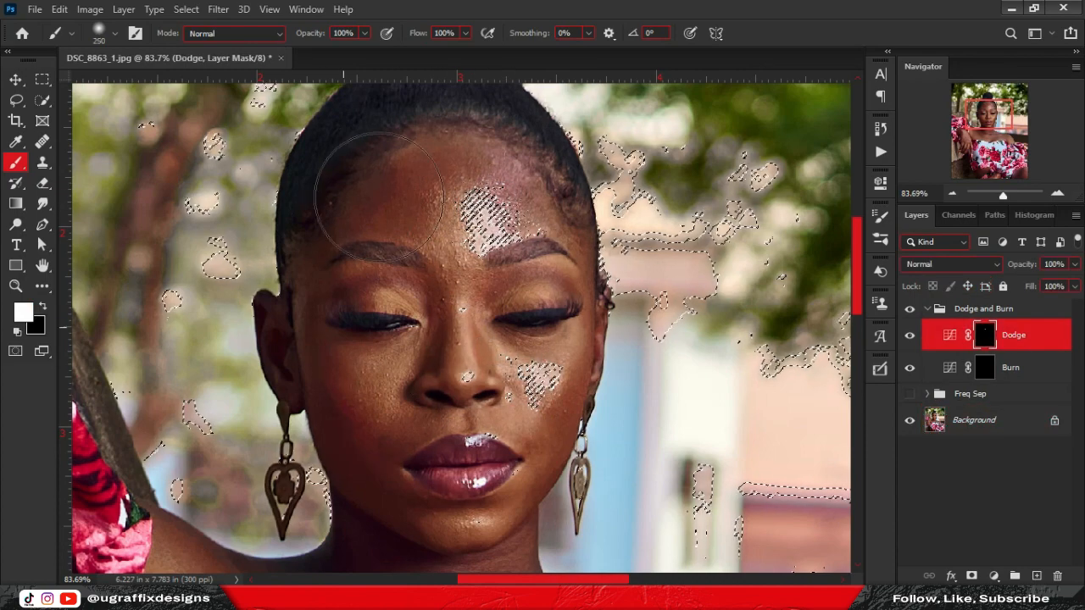
Zoom out over the photo and view the Dodge mask alone in black and white.
scroll(379, 197, "down", 6)
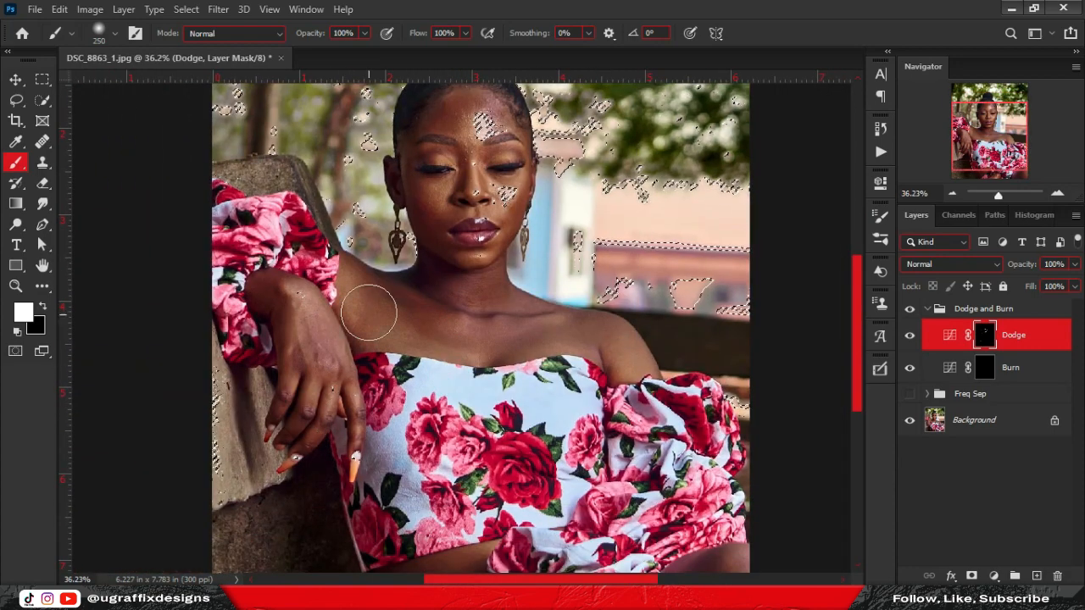
scroll(607, 411, "down", 3)
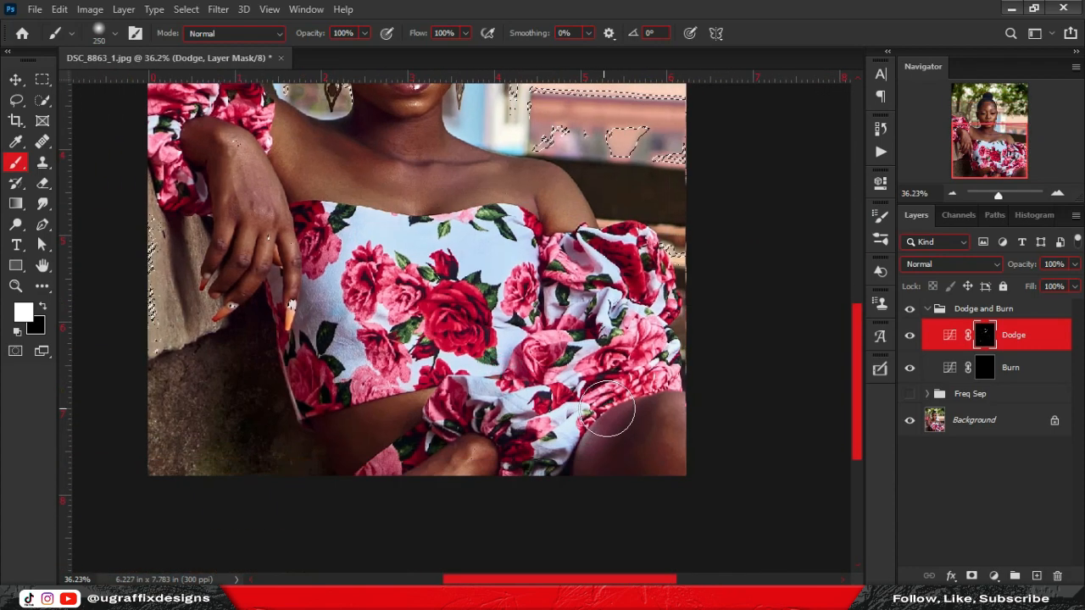
left_click(984, 337, "alt")
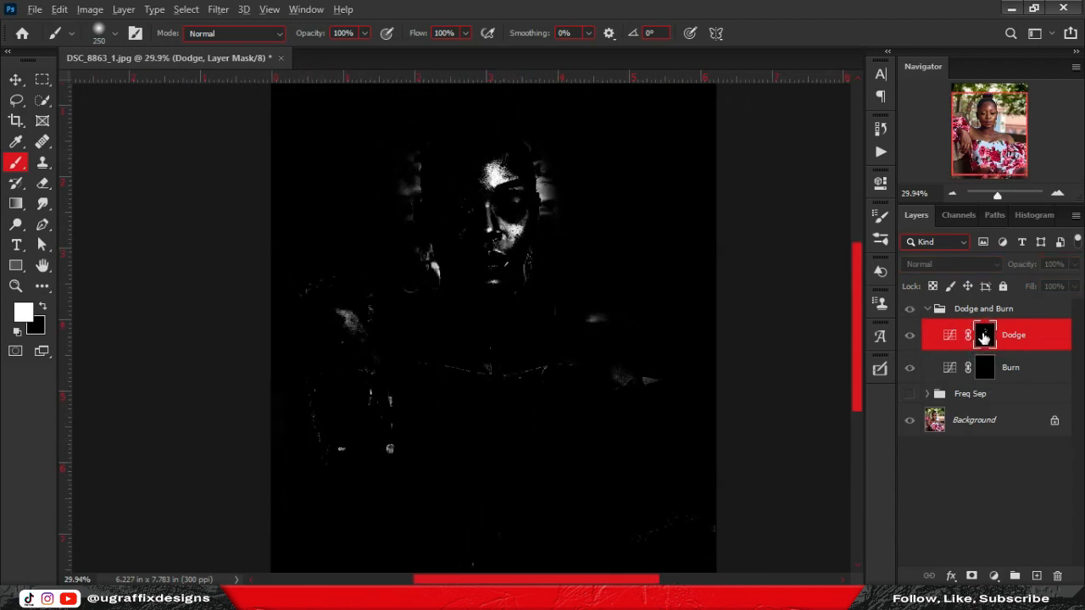
With a black 89 px brush, paint out stray bright strips along the face edge and hair.
left_click(975, 345, "alt")
left_click(975, 344, "alt")
scroll(504, 280, "up", 10)
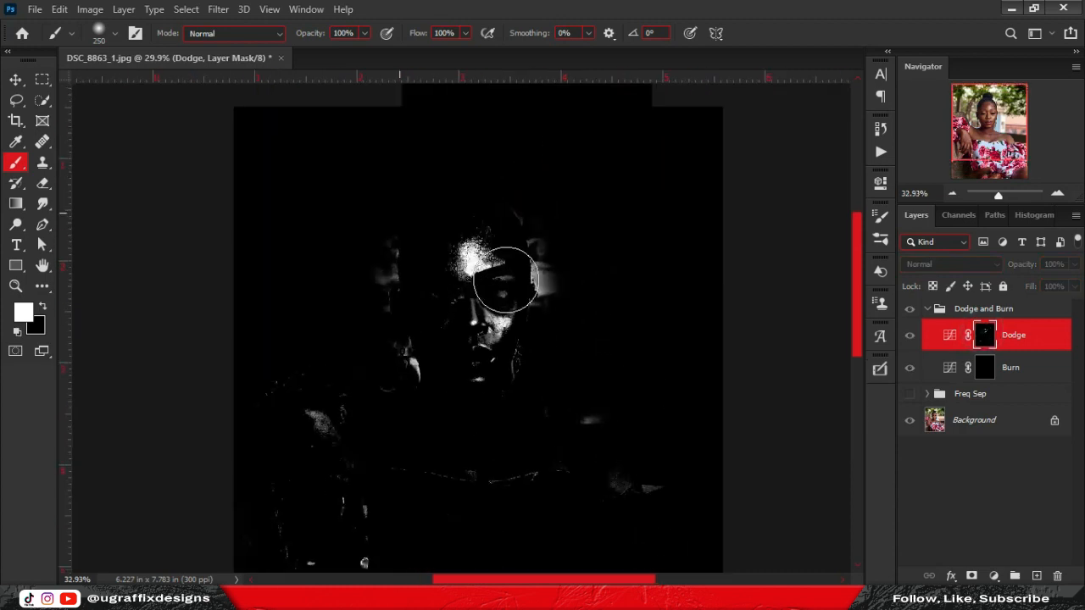
left_click_drag(561, 275, 518, 282)
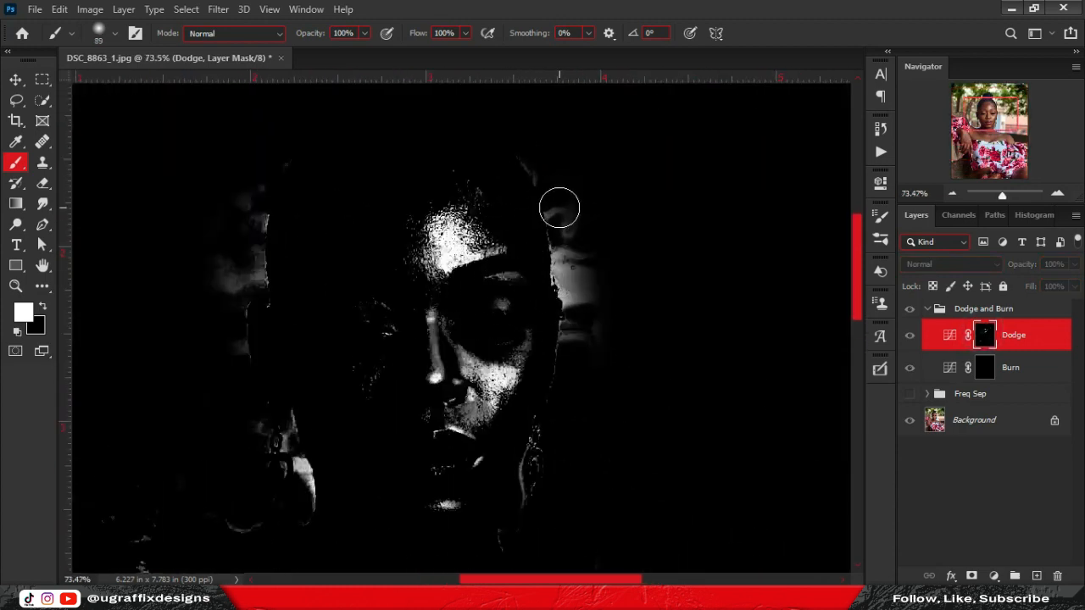
key("x")
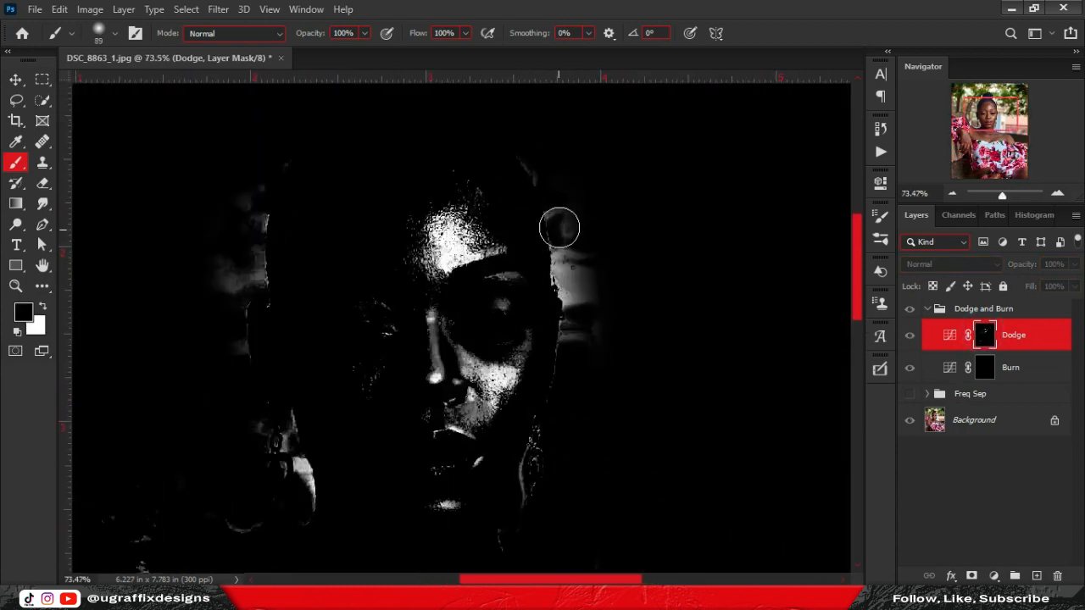
left_click(44, 308)
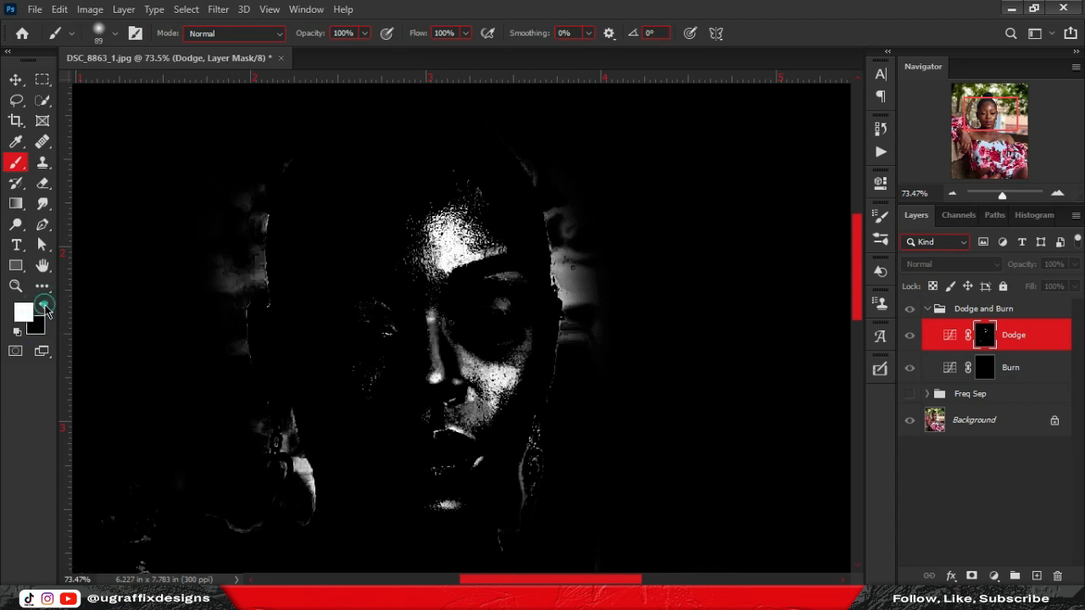
left_click(43, 308)
left_click_drag(552, 236, 584, 332)
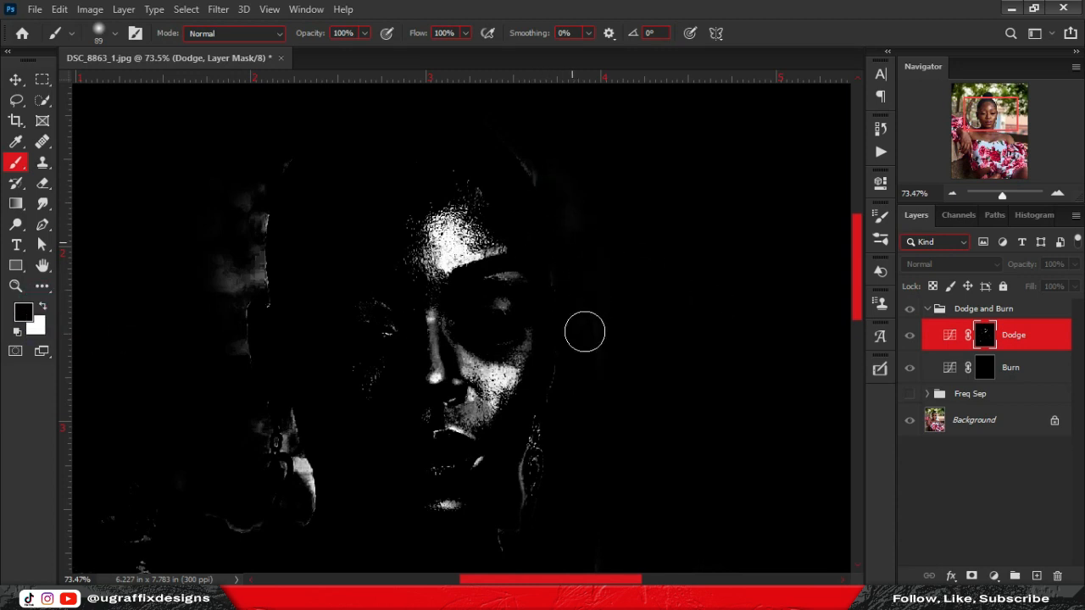
mouse_move(283, 179)
left_mouse_down()
mouse_move(239, 218)
mouse_move(221, 323)
left_mouse_up()
left_click_drag(280, 436, 287, 411)
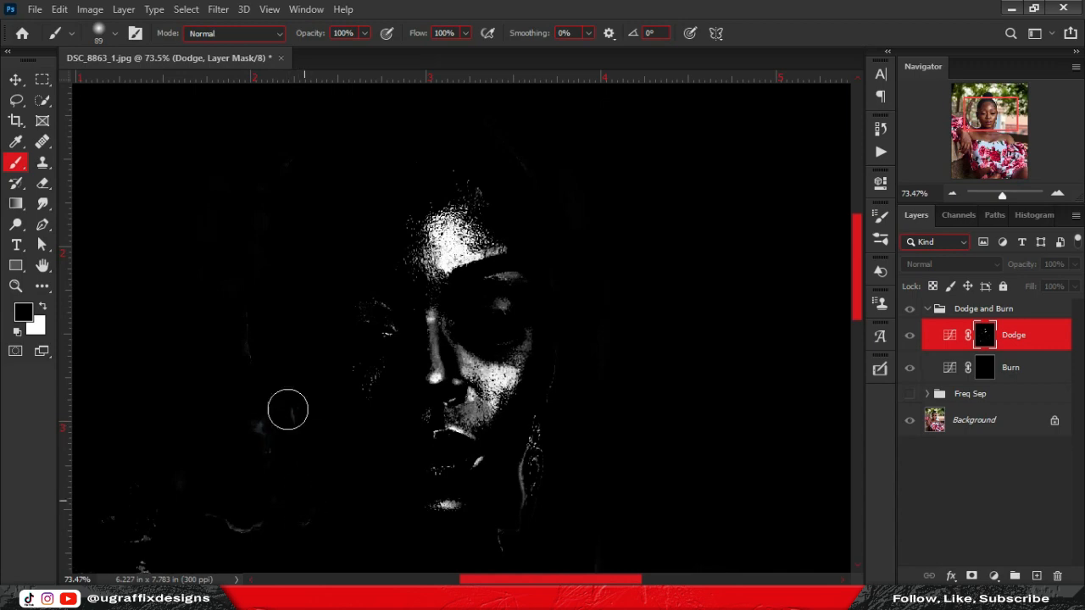
Paint out the remaining smudges near the shoulder, then restore the normal view and target the Burn mask.
scroll(288, 454, "down", 5)
scroll(288, 453, "left", 3)
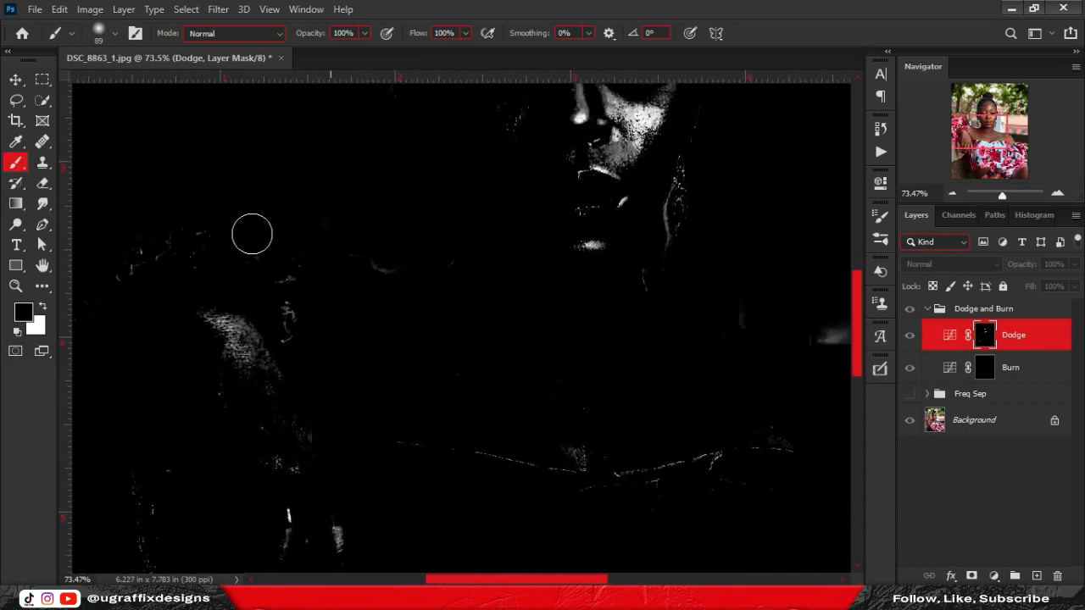
left_click(984, 339, "alt")
left_click(985, 339, "alt")
scroll(262, 280, "down", 4)
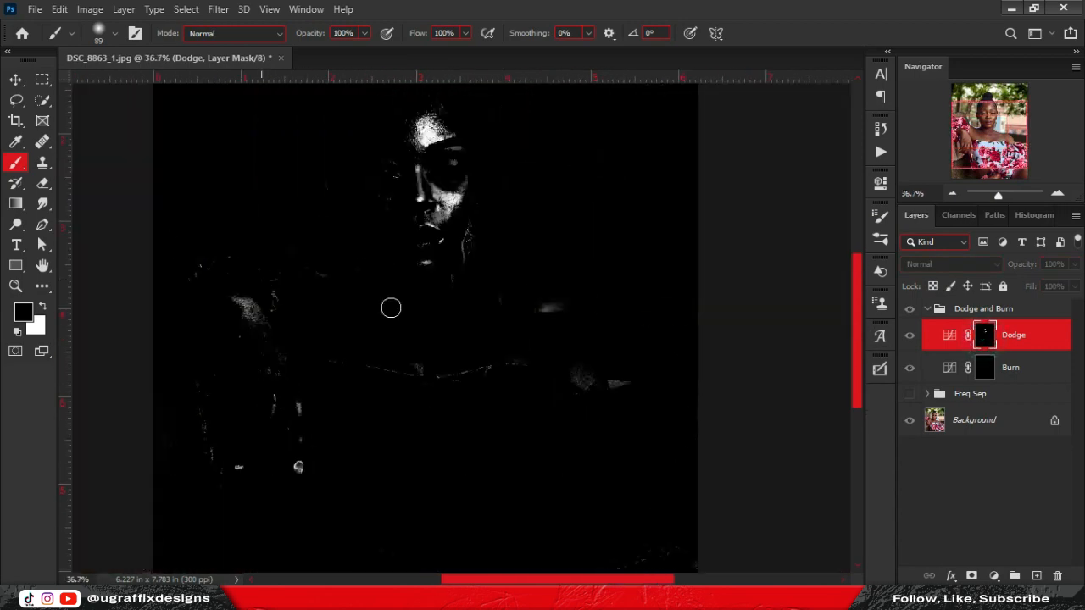
left_click(983, 340, "alt")
left_click_drag(528, 302, 543, 307)
left_click(617, 381)
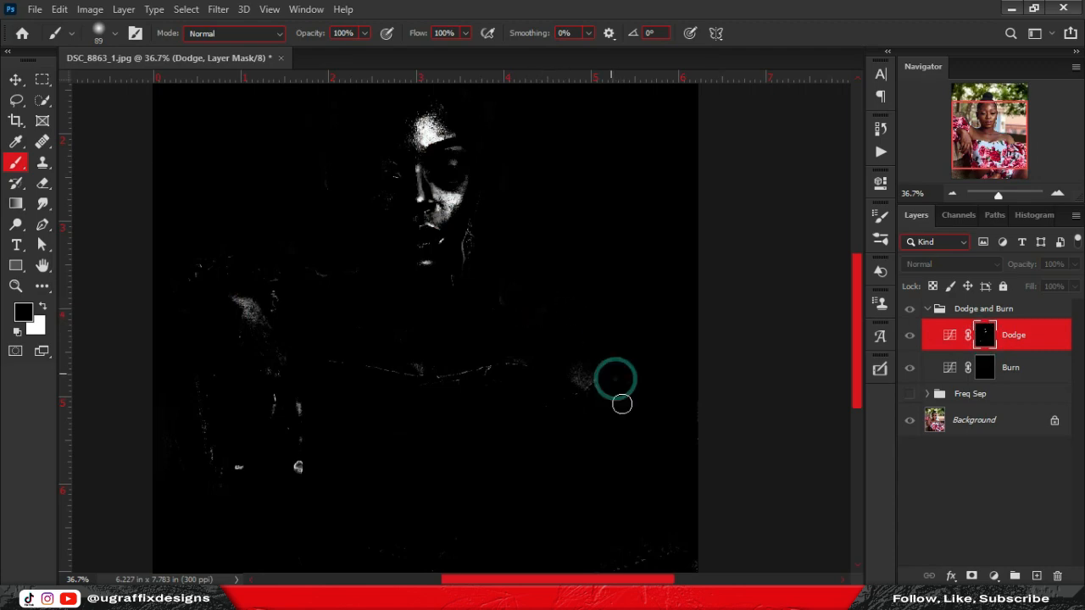
left_click_drag(598, 477, 602, 252)
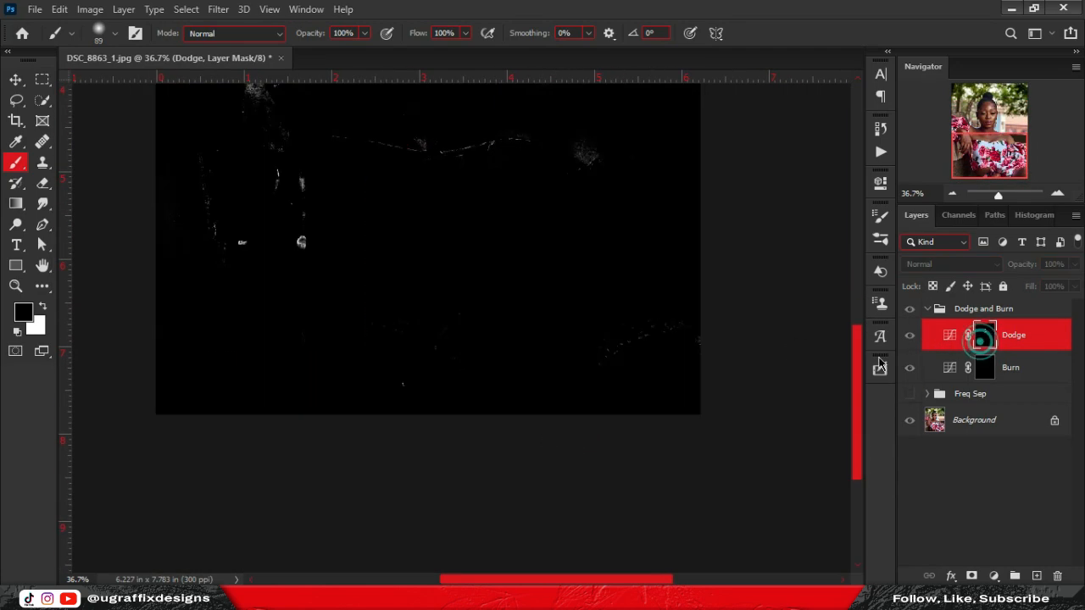
scroll(417, 315, "down", 4)
scroll(418, 314, "up", 3)
left_click(1014, 368)
left_click(984, 375, "alt")
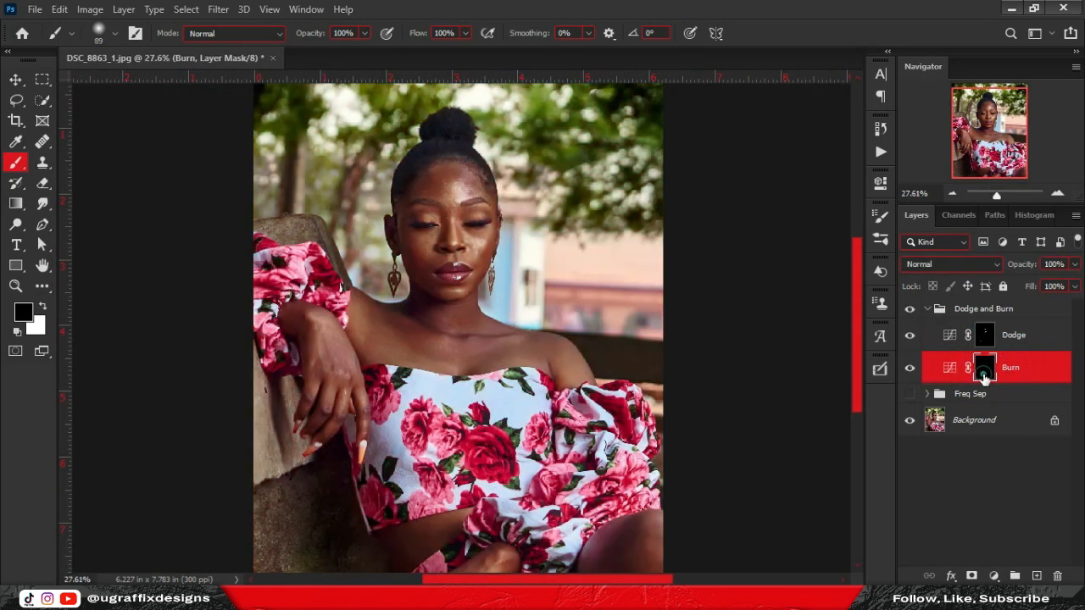
From the Background layer, select darker skin tones on jaw and neck with Color Range.
scroll(453, 206, "up", 3)
left_click(1009, 420)
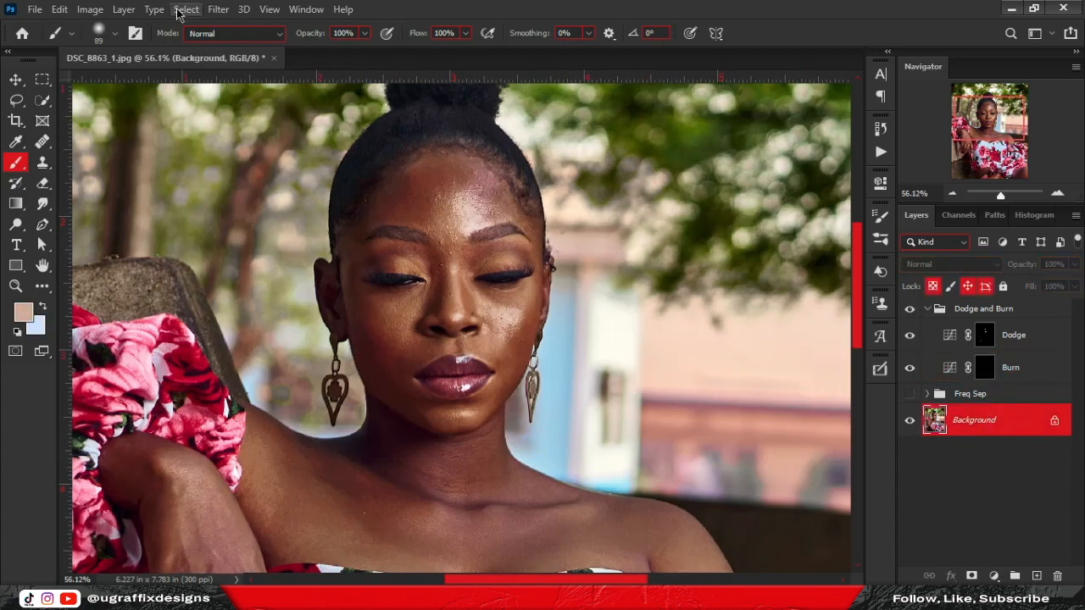
left_click(185, 10)
left_click(203, 186)
left_click(400, 397)
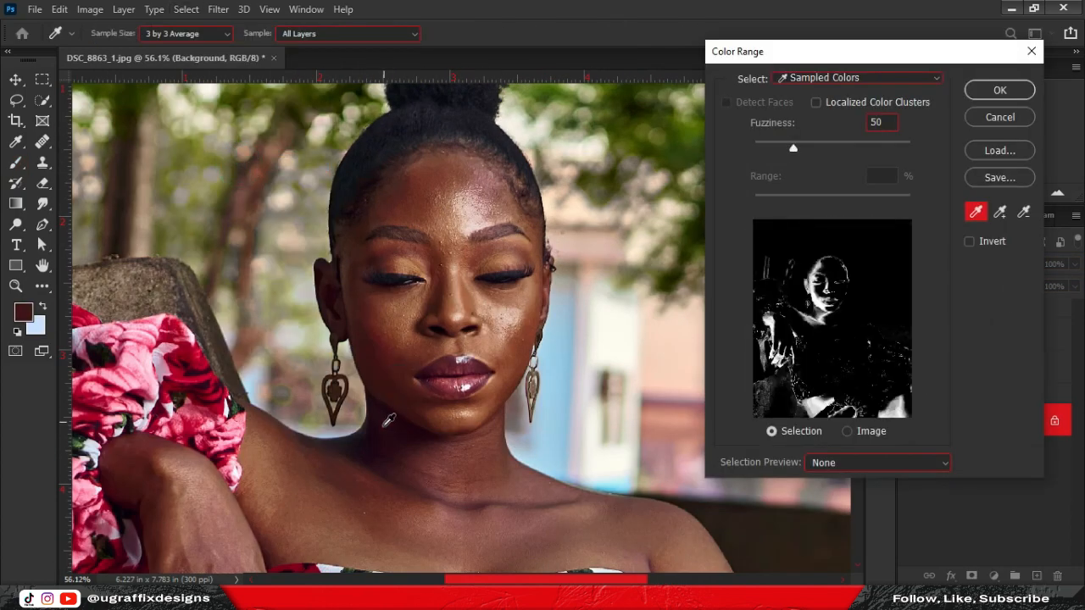
left_click(379, 431)
left_click(390, 398)
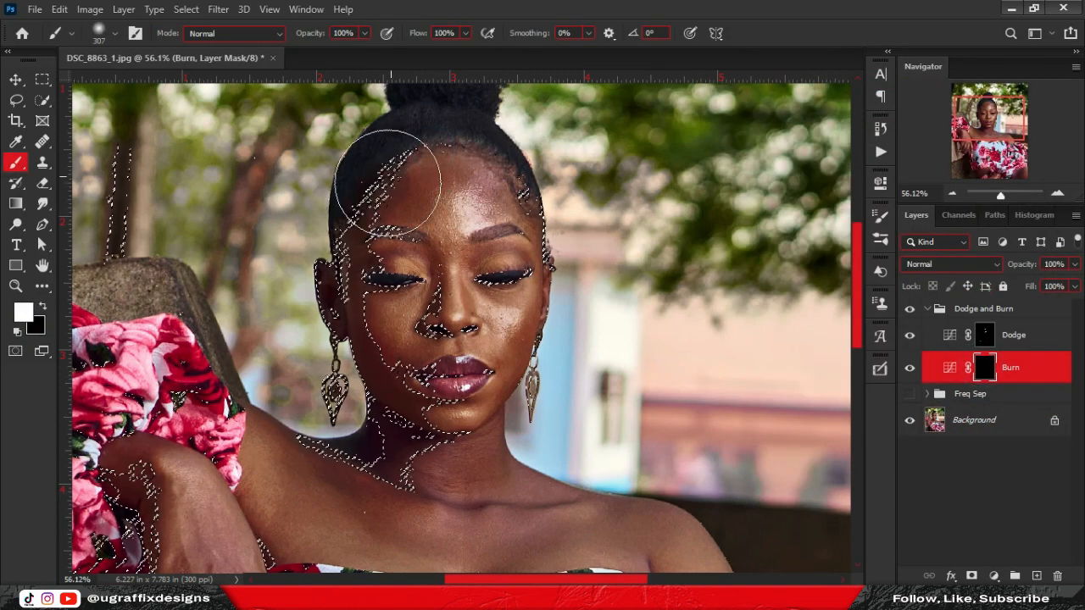
Paint white into the Burn mask through the selection and view the mask alone.
mouse_move(388, 180)
left_mouse_down()
mouse_move(375, 281)
mouse_move(471, 210)
mouse_move(362, 266)
mouse_move(421, 338)
left_mouse_up()
scroll(421, 335, "down", 3)
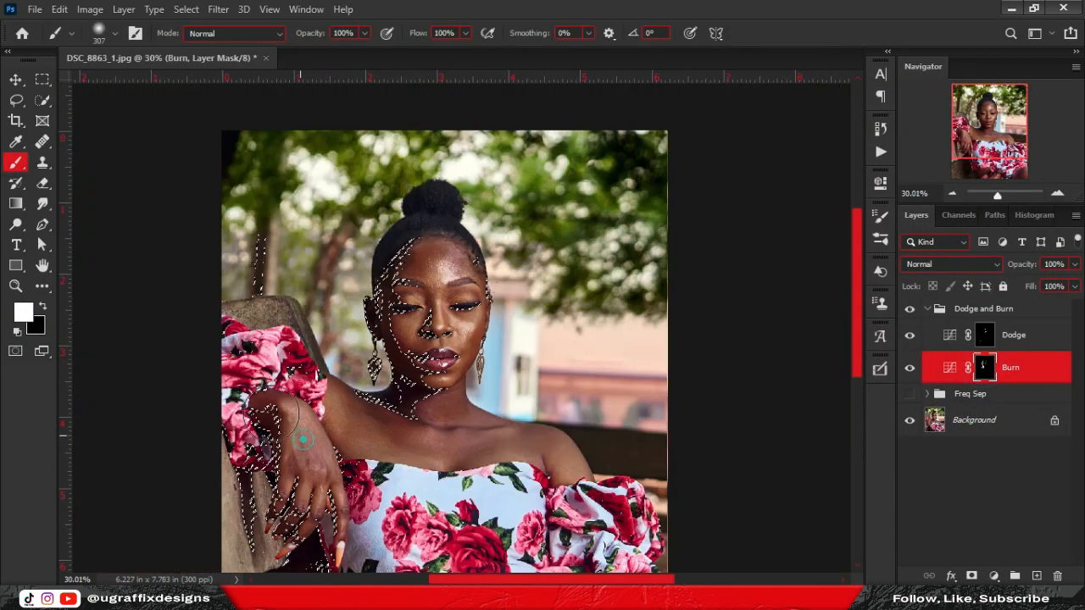
scroll(489, 453, "down", 5)
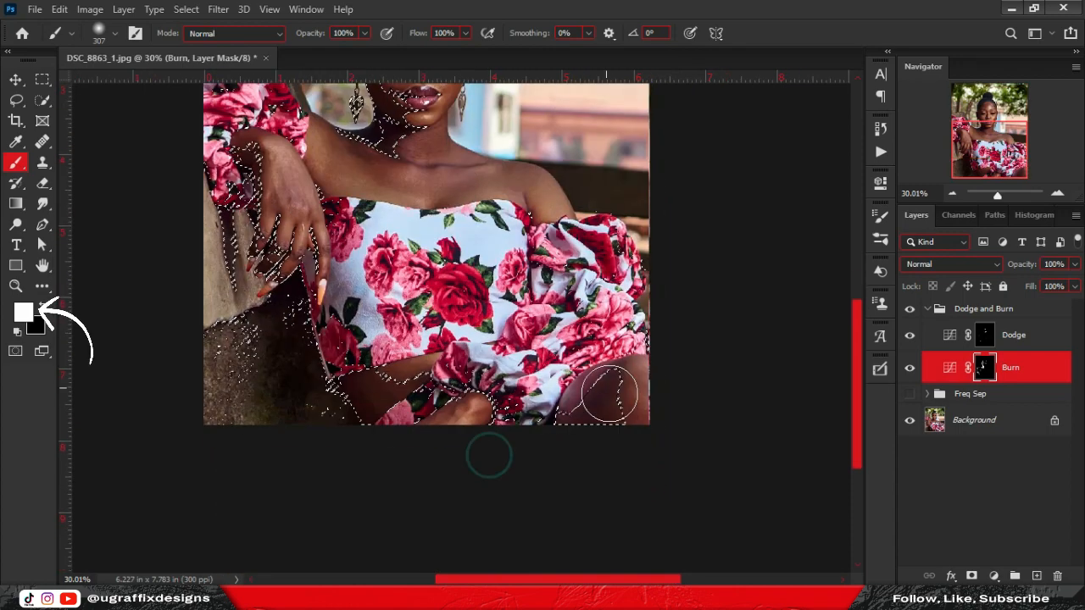
left_click_drag(582, 204, 594, 325)
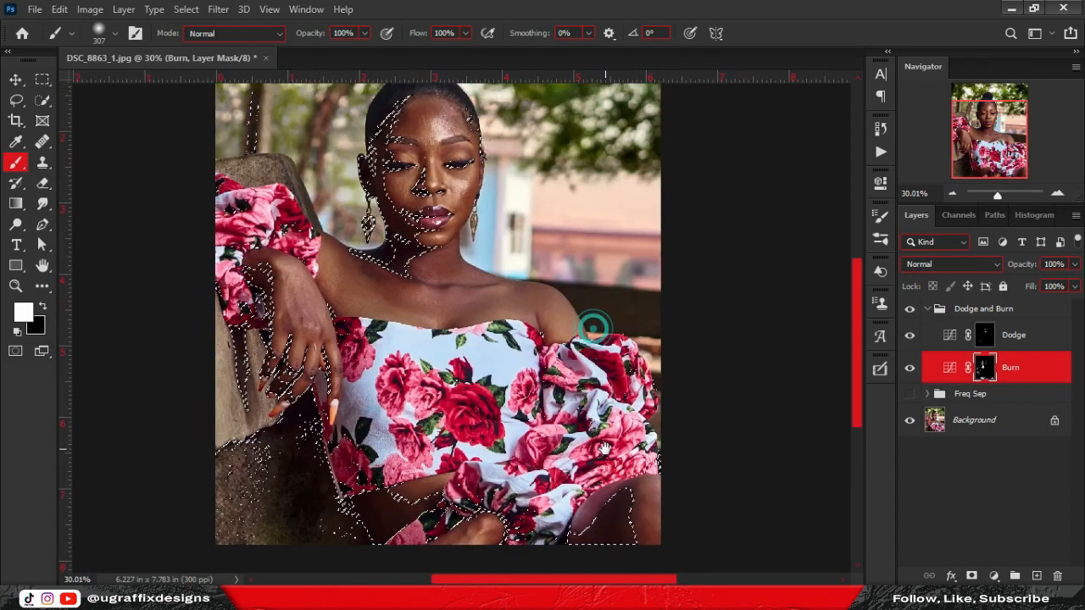
left_click(983, 368, "alt")
Deselect and paint black over stray white on the lower arm and below the fingers.
key("ctrl+d")
mouse_move(453, 331)
left_mouse_down()
mouse_move(533, 414)
mouse_move(566, 269)
left_mouse_up()
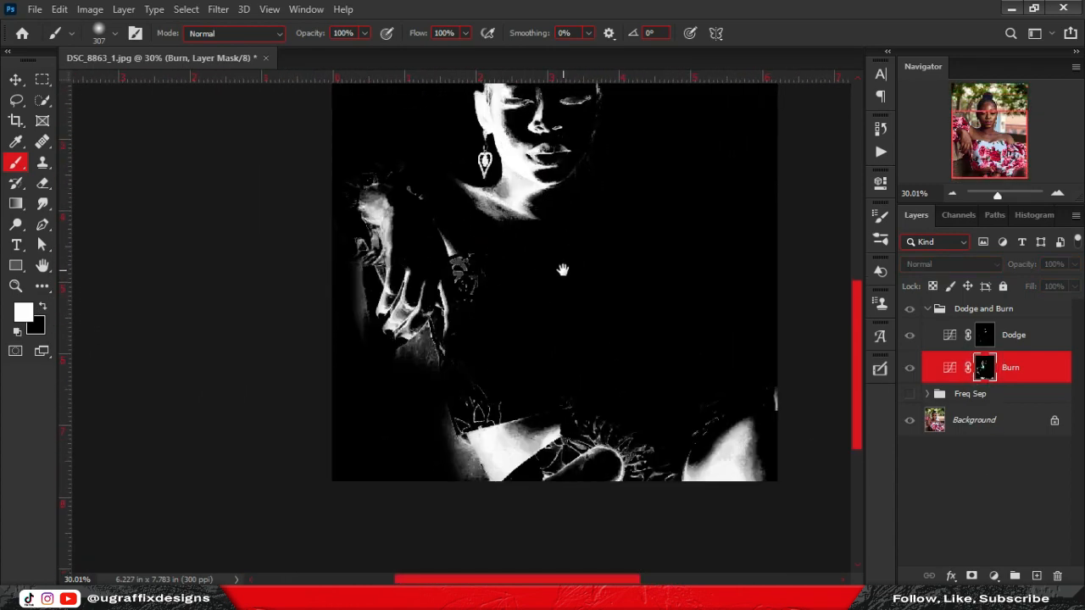
key("x")
left_click_drag(438, 433, 455, 468)
mouse_move(484, 417)
left_mouse_down()
mouse_move(460, 418)
mouse_move(474, 466)
left_mouse_up()
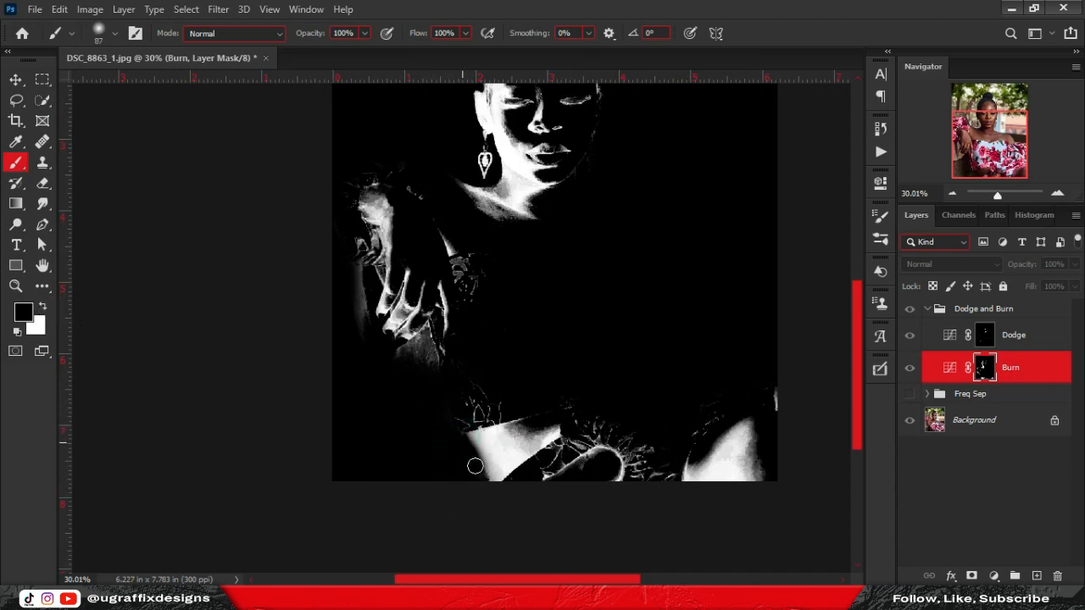
mouse_move(426, 365)
left_mouse_down()
mouse_move(427, 335)
mouse_move(410, 350)
left_mouse_up()
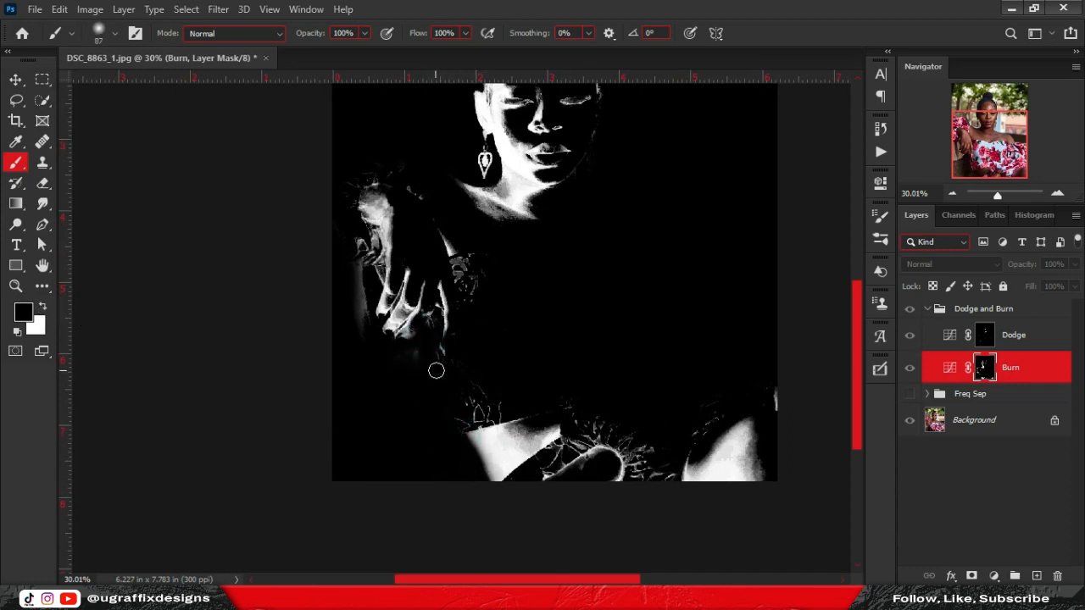
Return to the normal photo view and make the Freq Sep group visible again.
scroll(722, 387, "up", 3)
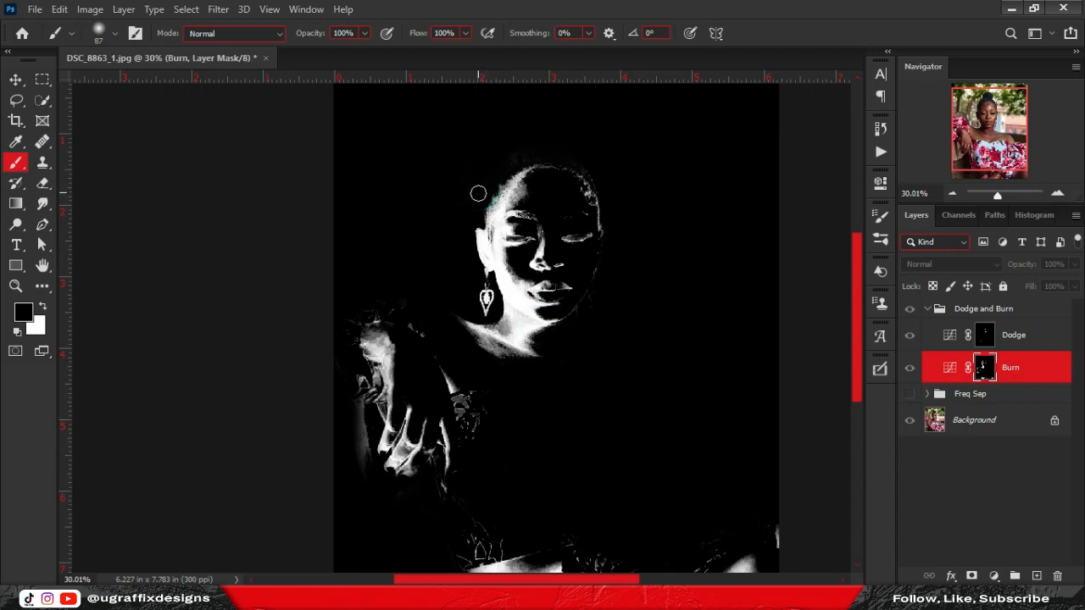
left_click(983, 368, "alt")
scroll(528, 233, "down", 2)
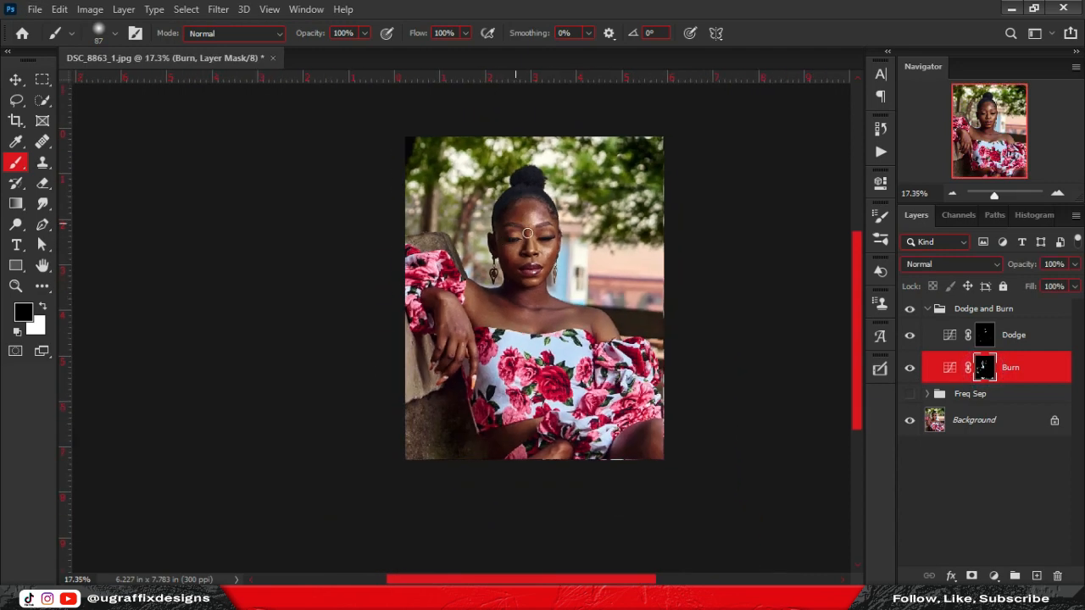
scroll(527, 233, "up", 2)
left_click(910, 394)
scroll(538, 104, "up", 1)
Apply a Gaussian Blur of about 8.6 pixels to the Dodge layer mask.
key("v")
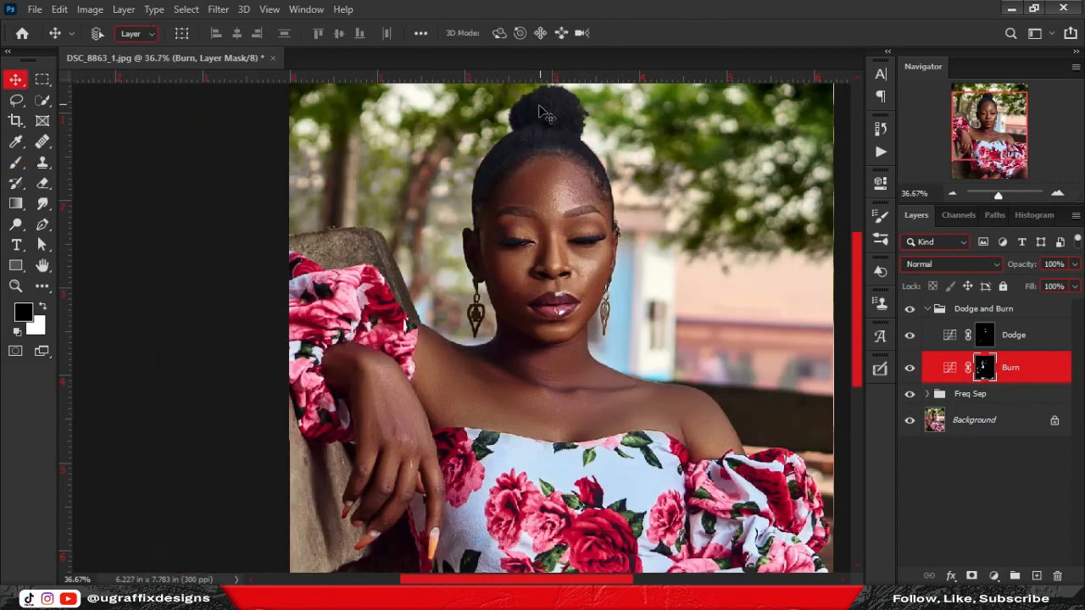
scroll(547, 114, "down", 1)
left_click(1014, 334)
left_click(218, 8)
left_click(254, 189)
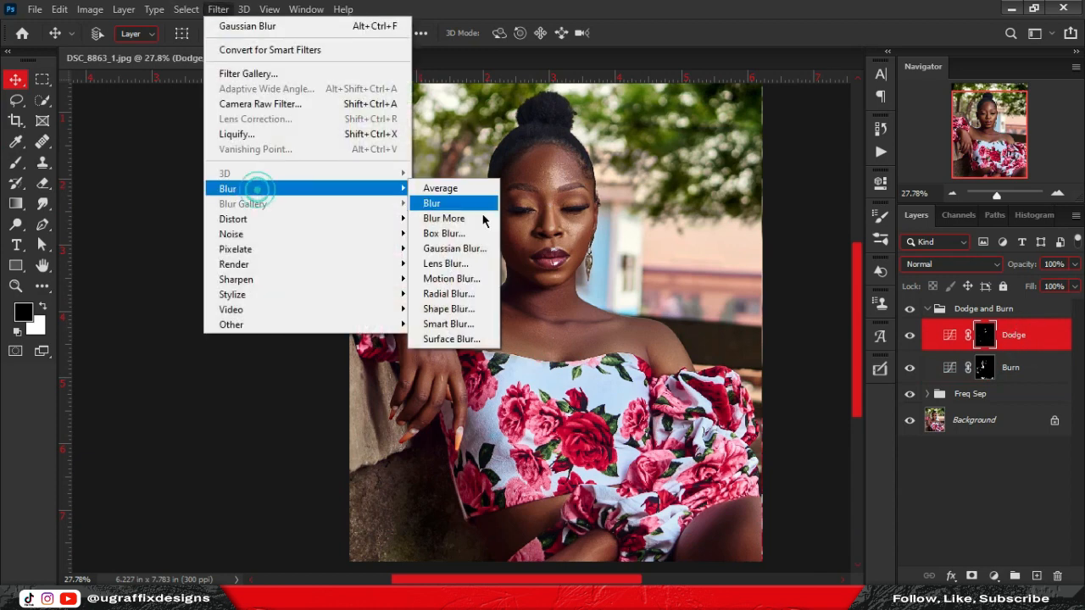
left_click(454, 248)
left_click(777, 266)
left_click(777, 265)
left_click_drag(777, 312, 731, 315)
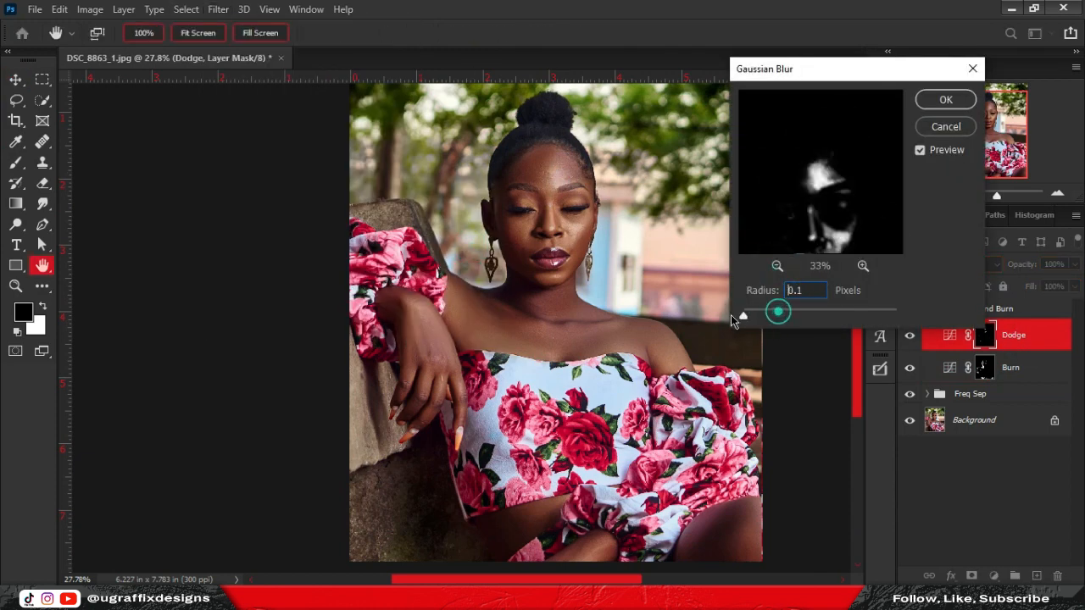
left_click(863, 266)
left_click(863, 266)
left_click(777, 266)
left_click(777, 266)
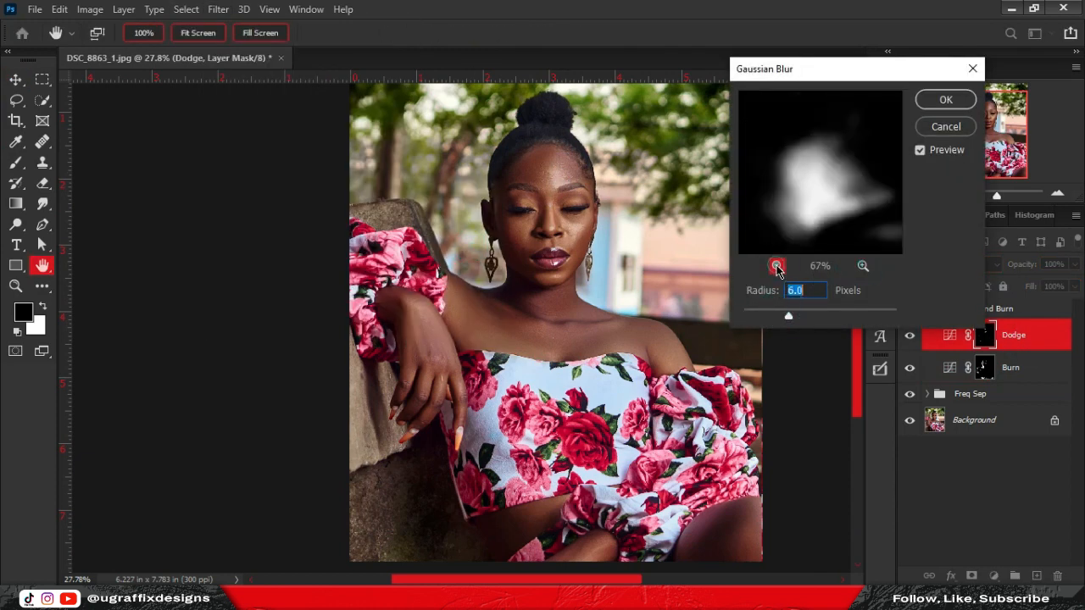
left_click_drag(816, 210, 798, 206)
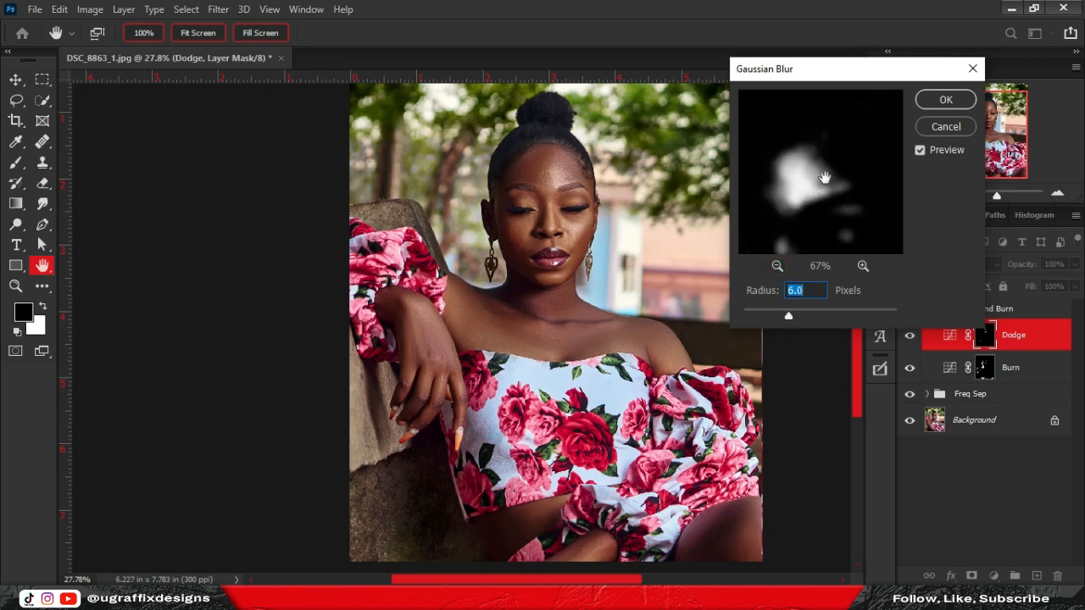
left_click_drag(789, 318, 808, 316)
left_click(946, 99)
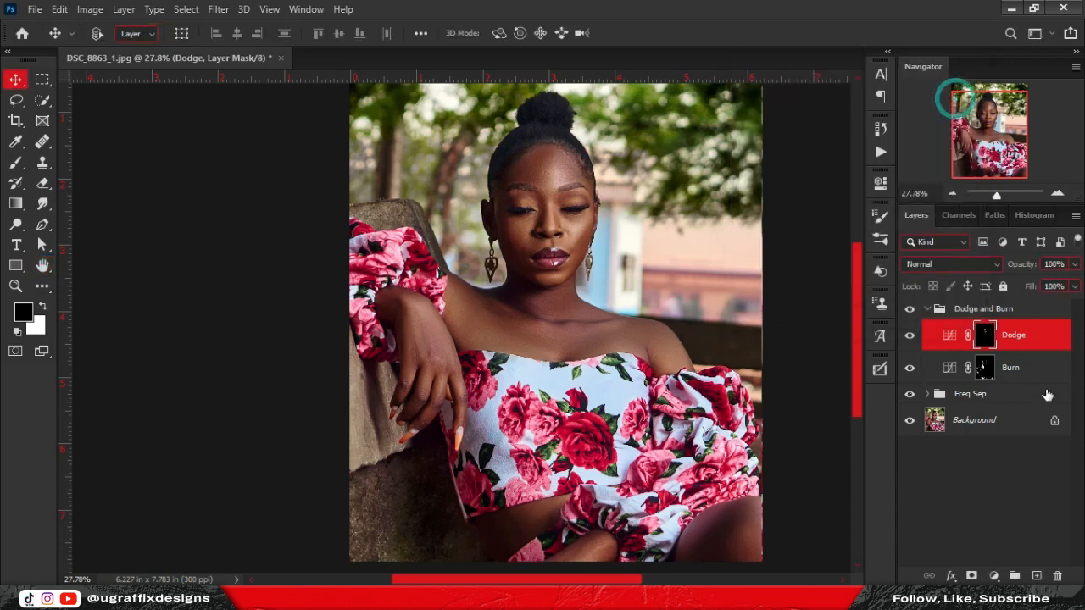
Apply a stronger Gaussian Blur of about 40 pixels to the Burn layer mask.
left_click(1044, 370)
left_click(186, 10)
mouse_move(218, 10)
mouse_move(274, 181)
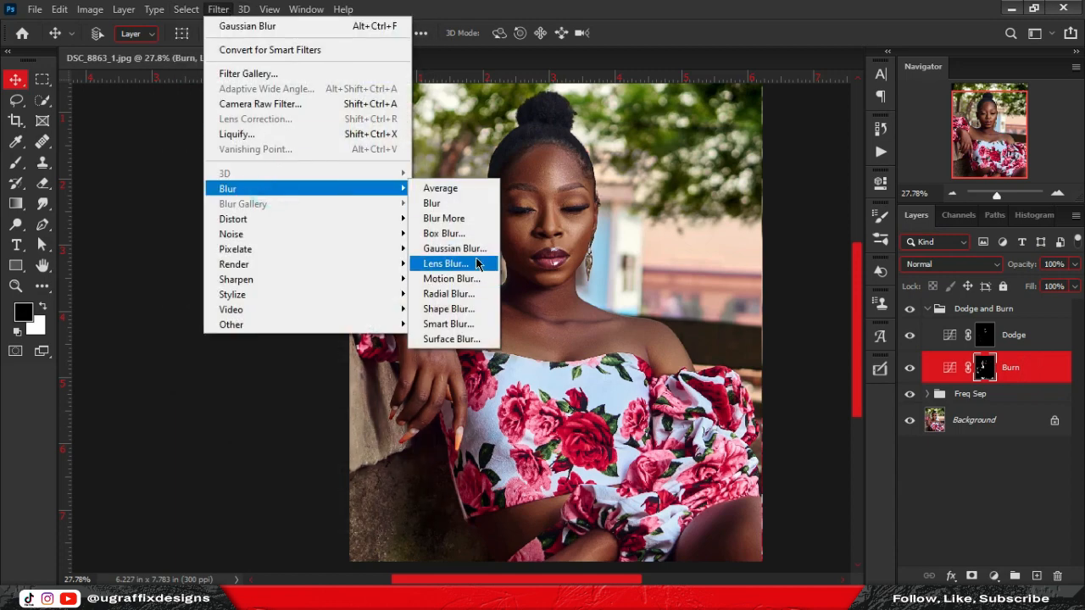
left_click(441, 248)
left_click(777, 266)
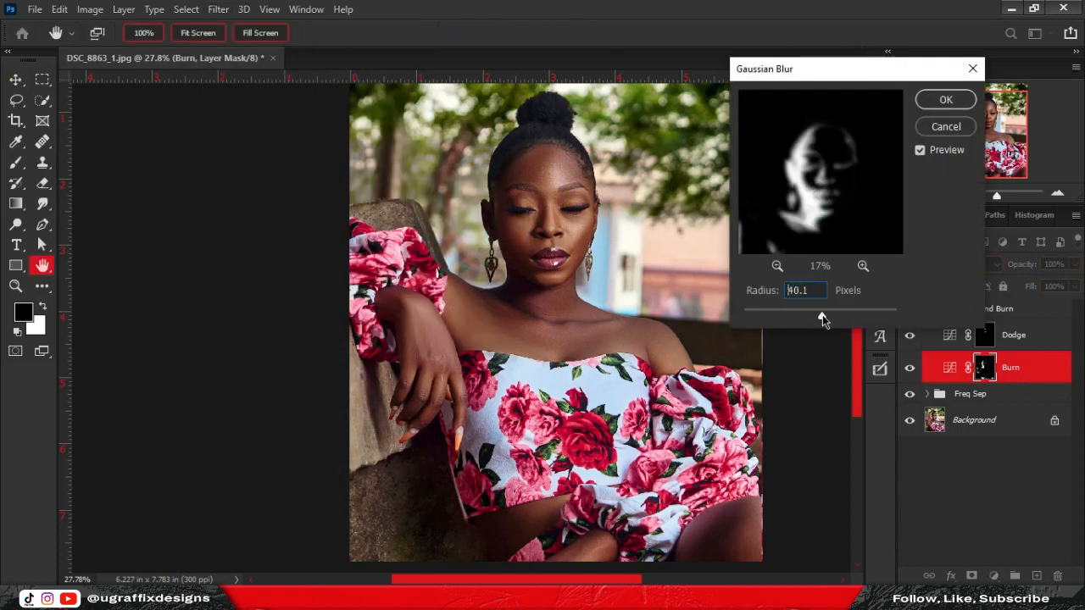
left_click(949, 104)
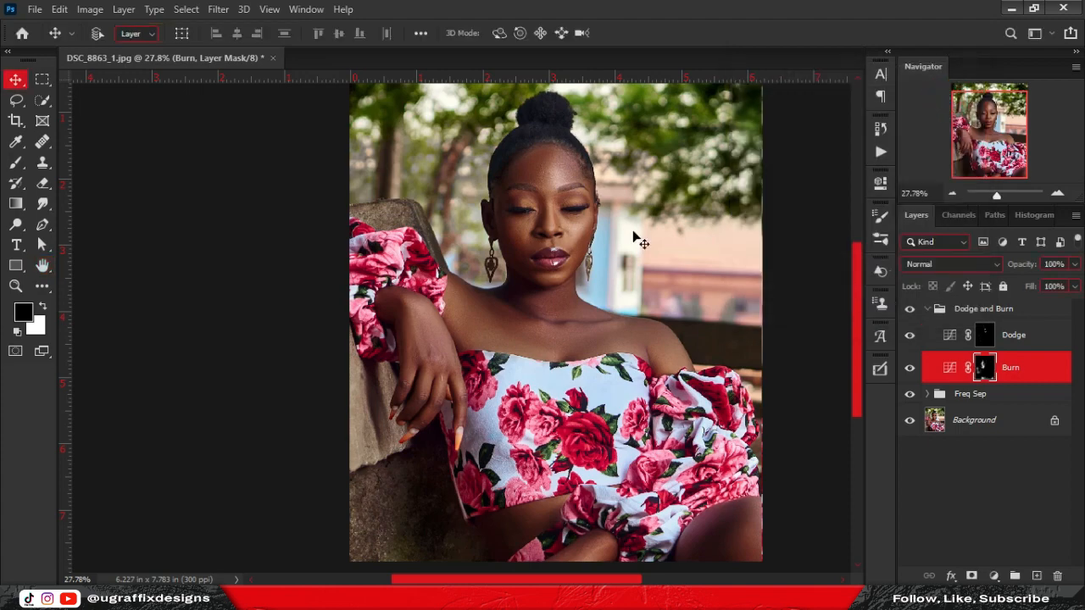
scroll(551, 161, "down", 3)
scroll(550, 159, "up", 2)
left_click_drag(549, 155, 507, 195)
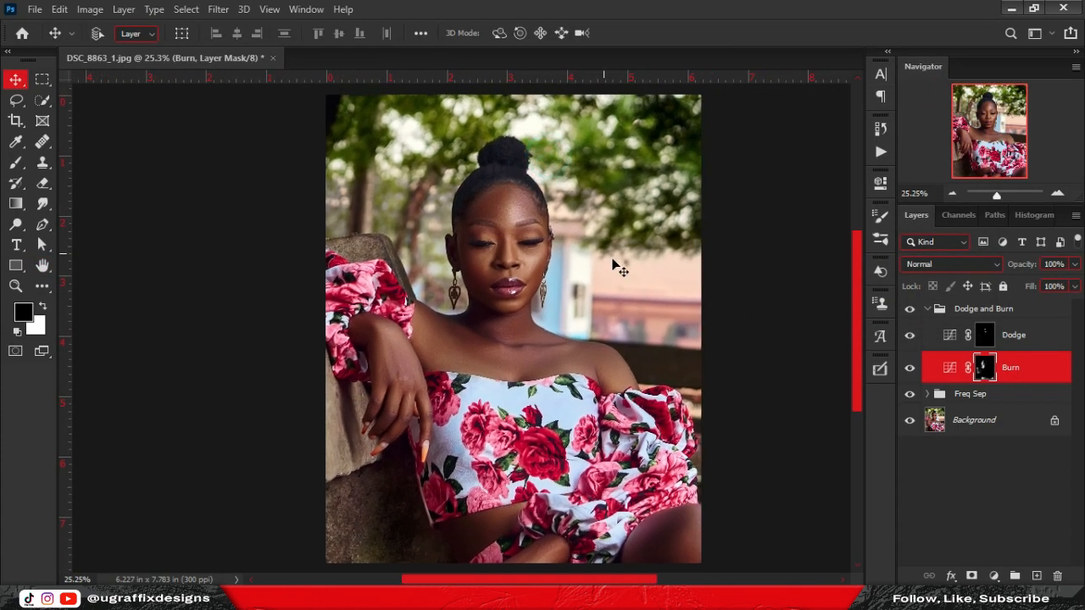
scroll(530, 219, "up", 10)
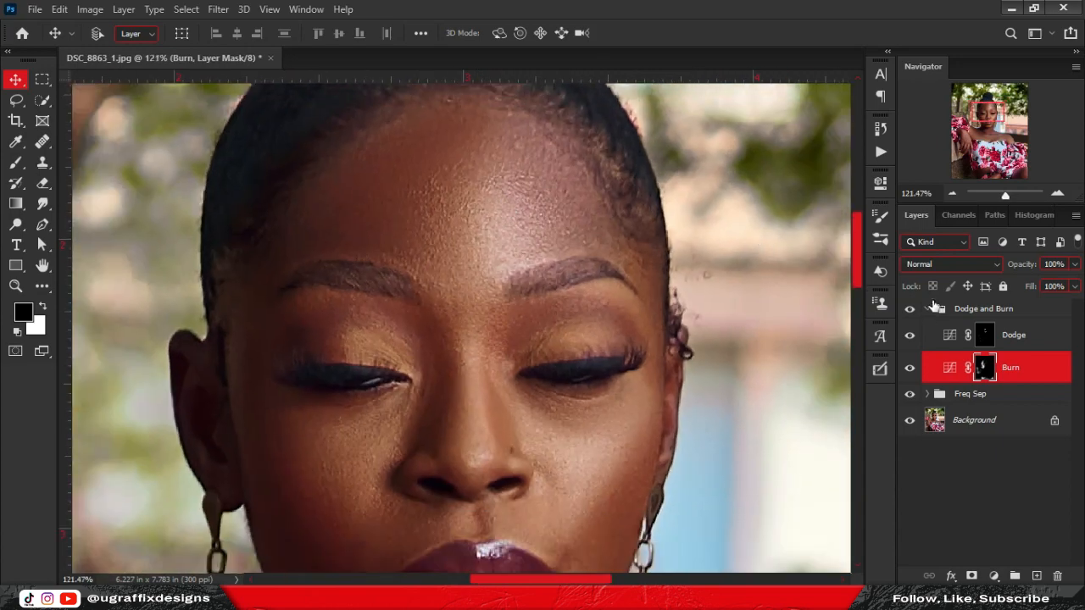
left_click(926, 308)
left_click(912, 311)
scroll(562, 242, "down", 7)
left_click(913, 358, "alt")
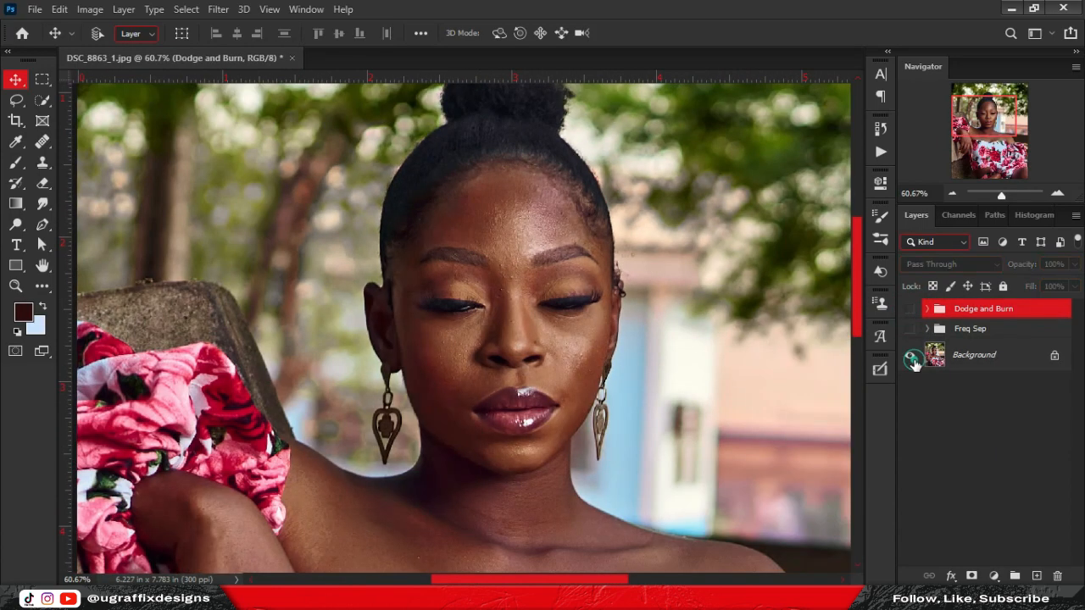
left_click(913, 360, "alt")
left_click(913, 361, "alt")
left_click(911, 331)
left_click(908, 311)
scroll(532, 172, "down", 7)
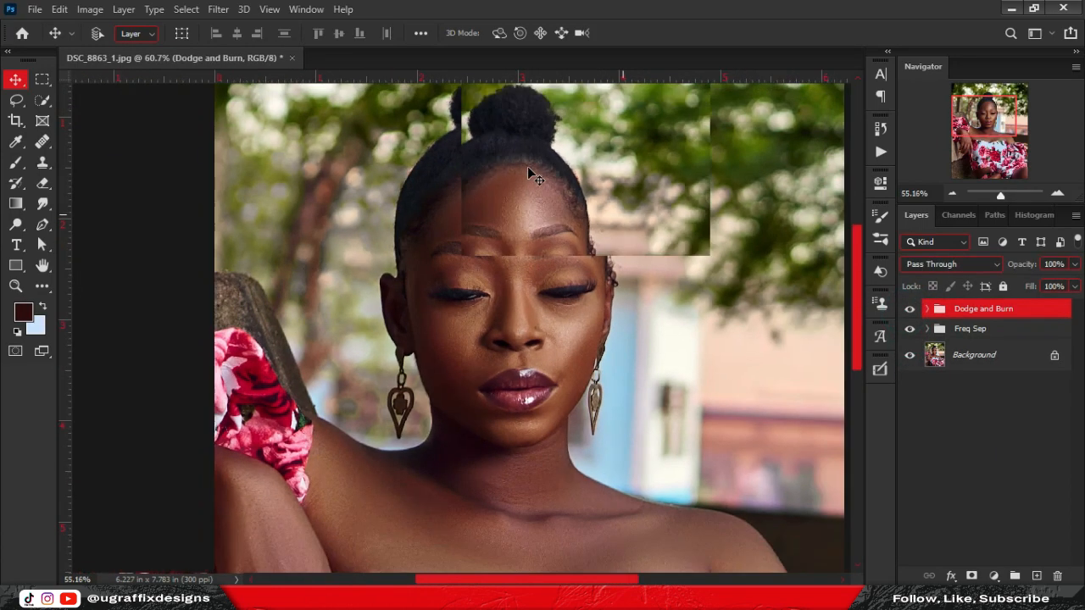
scroll(593, 304, "up", 1)
scroll(594, 304, "down", 1)
scroll(477, 272, "up", 6)
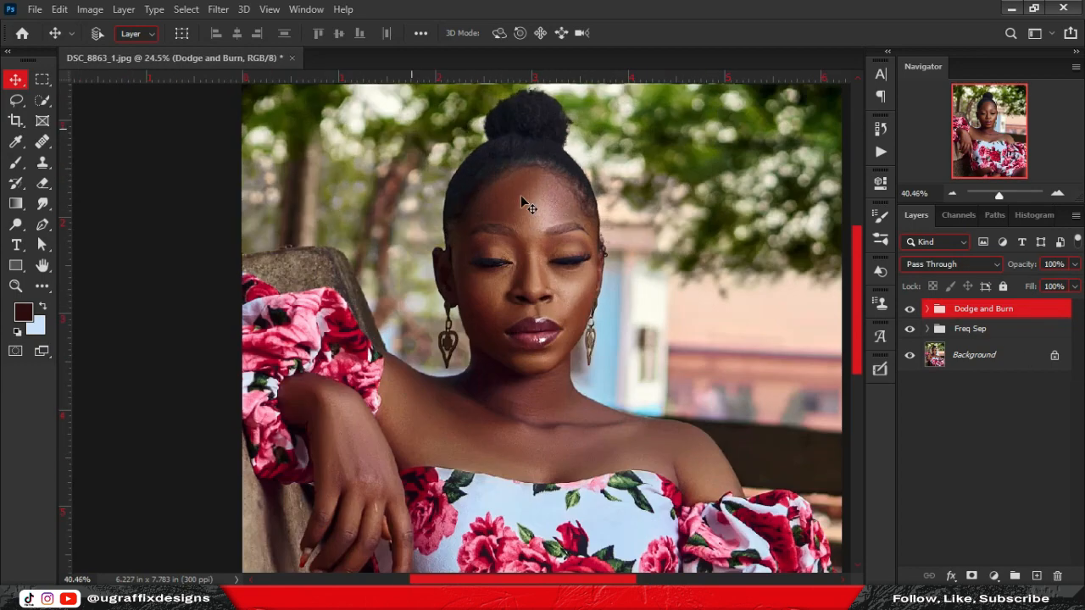
scroll(478, 272, "down", 10)
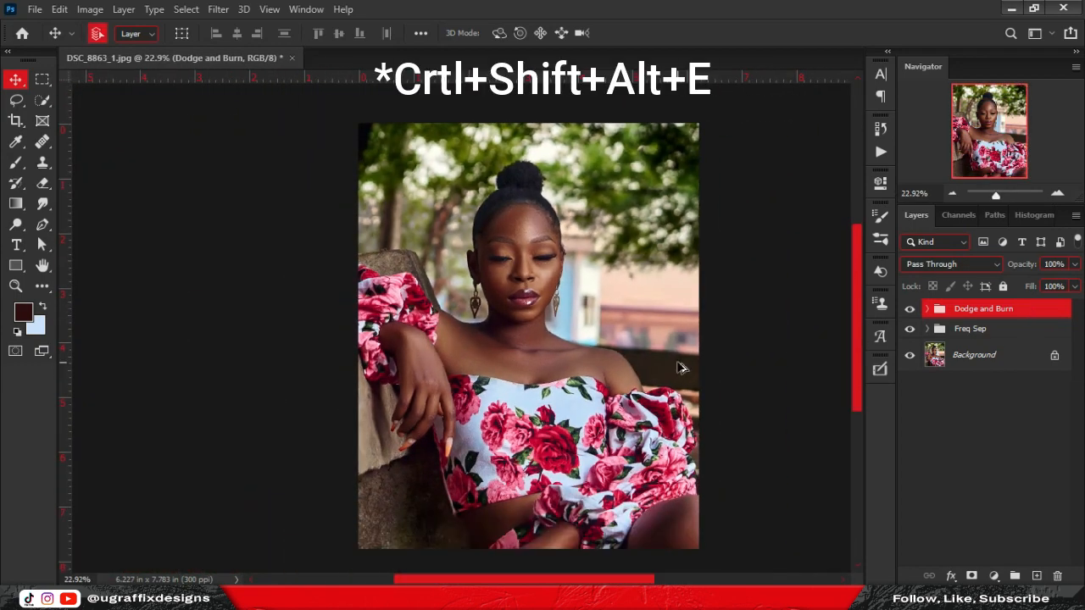
Stamp visible layers into Layer 1, convert it to a smart object, and open Camera Raw Filter.
key("ctrl+shift+alt+e")
right_click(1030, 321)
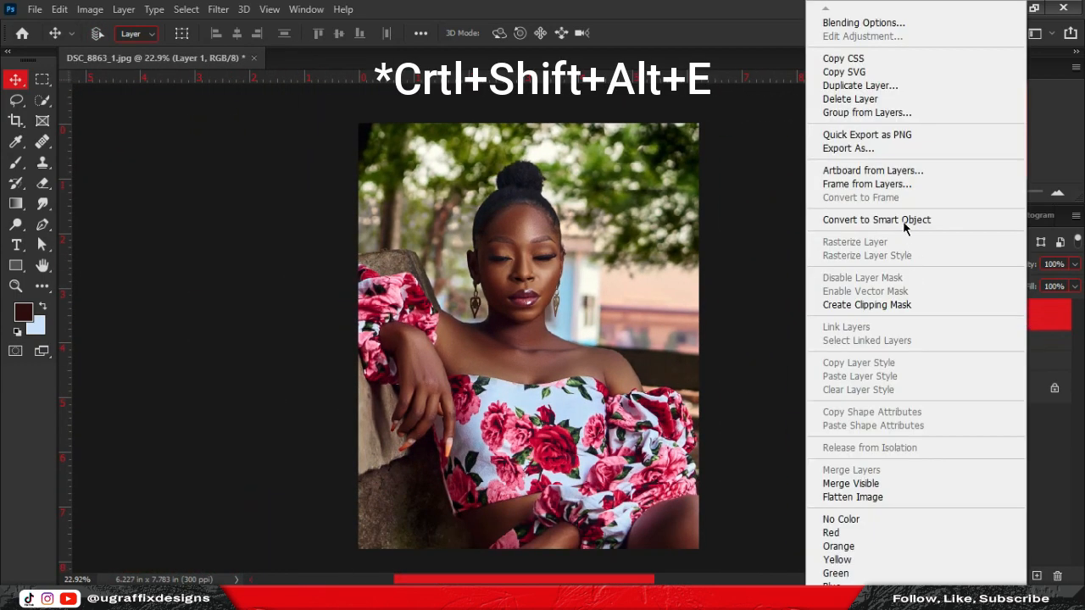
left_click(906, 225)
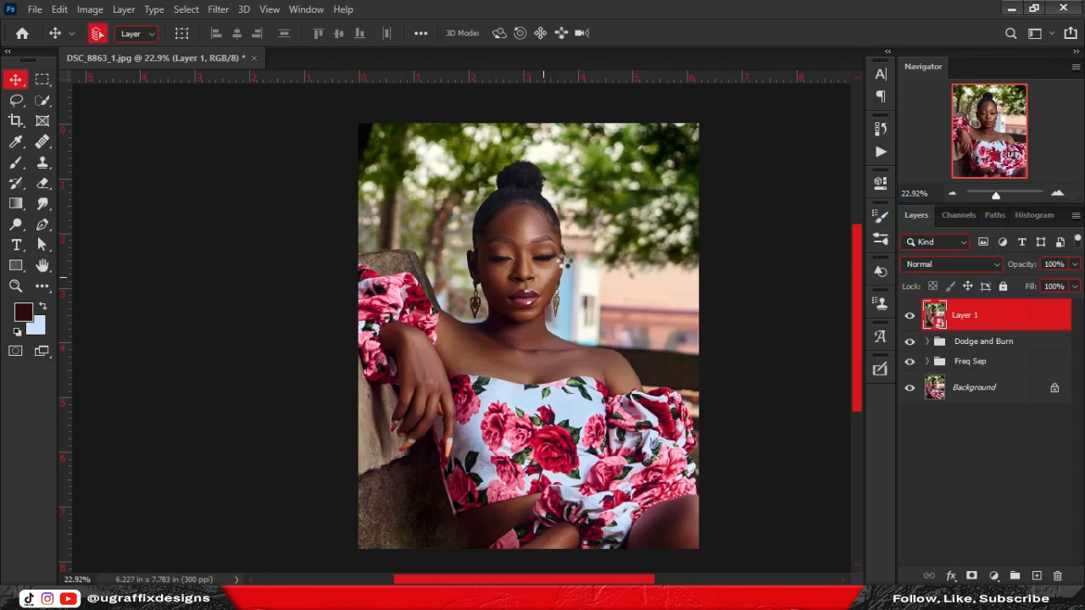
key("ctrl+shift+a")
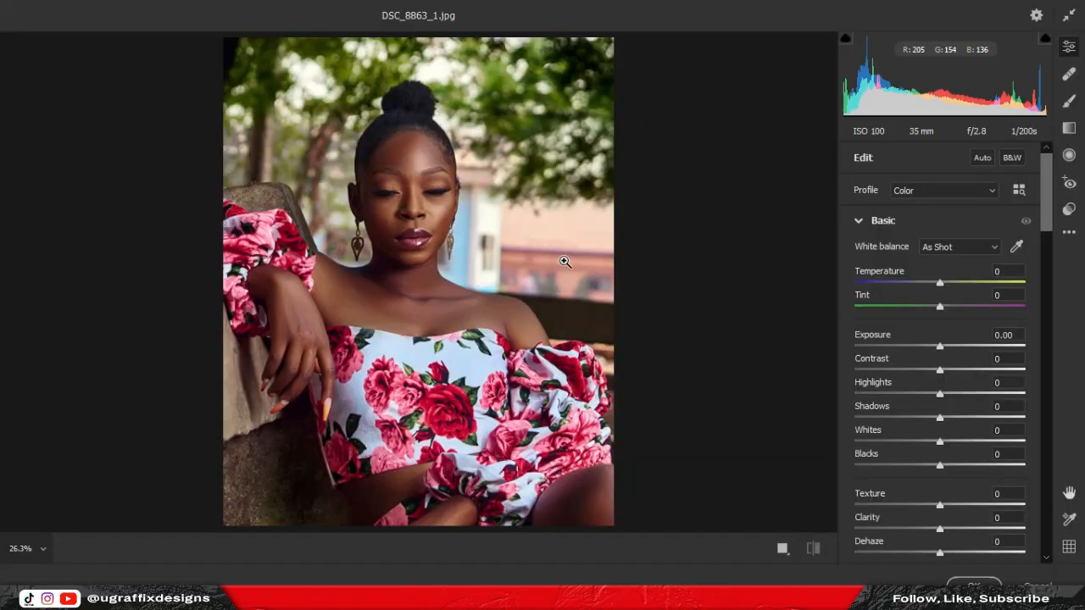
Apply Auto tone, then set Contrast +9, Exposure +0.20, Highlights -100, Whites +8, Blacks -5.
left_click(982, 159)
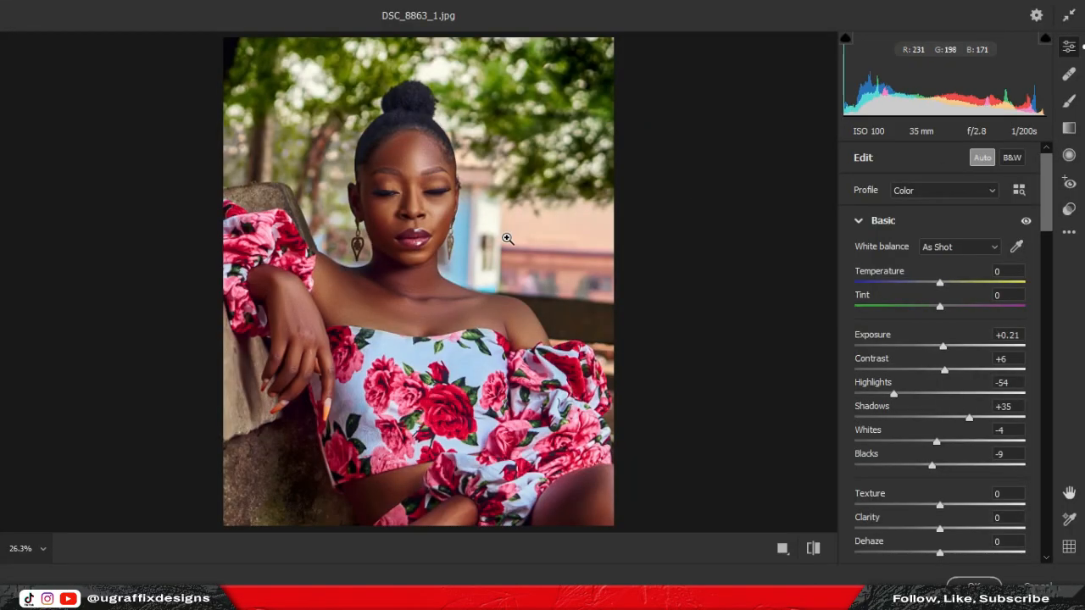
scroll(950, 290, "down", 3)
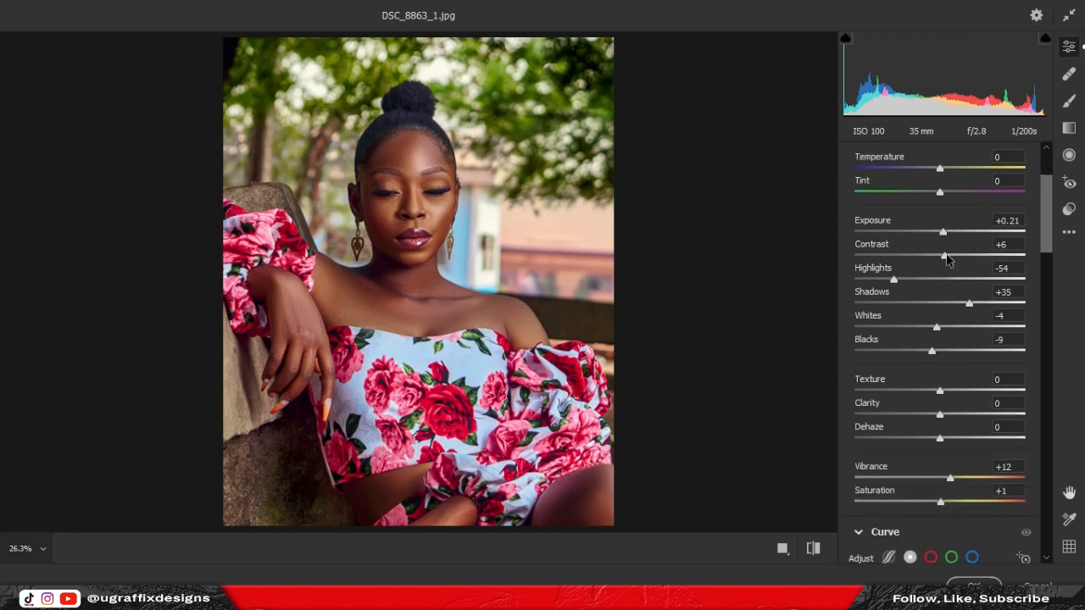
left_click(947, 258)
left_click(943, 231)
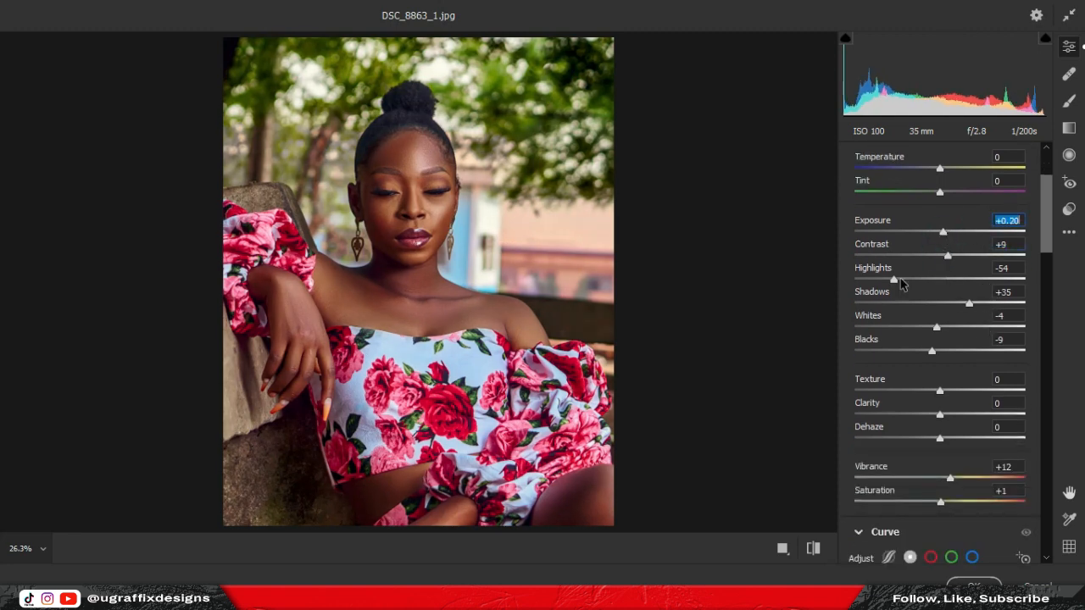
left_click_drag(893, 282, 832, 278)
left_click_drag(935, 327, 947, 327)
left_click(932, 350)
Set Clarity +7, Texture -6 and lower Saturation to -12.
scroll(935, 353, "down", 5)
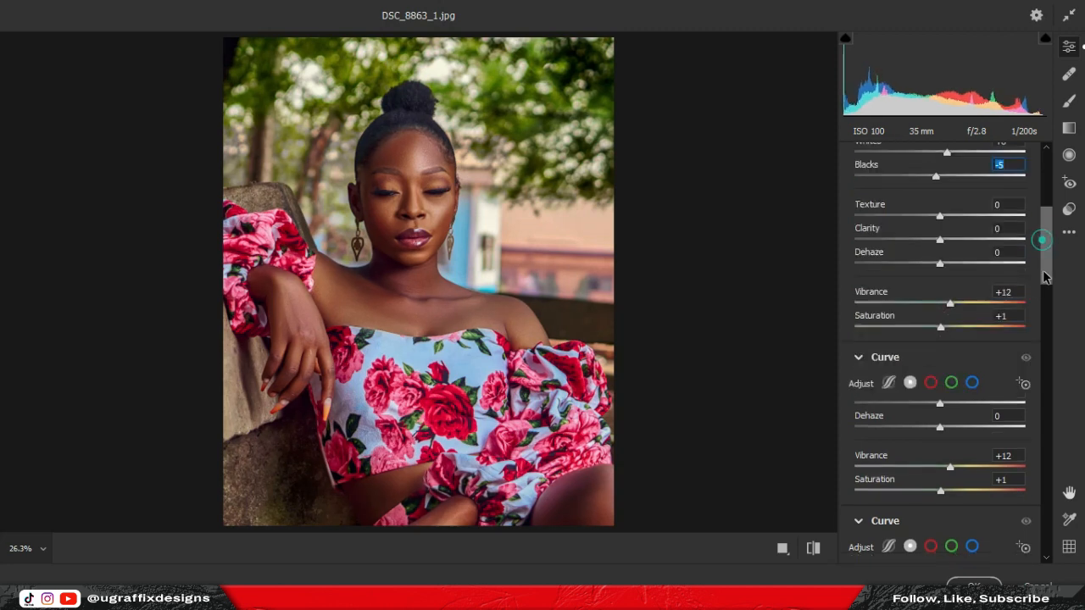
left_click(943, 227)
left_click_drag(941, 205, 936, 203)
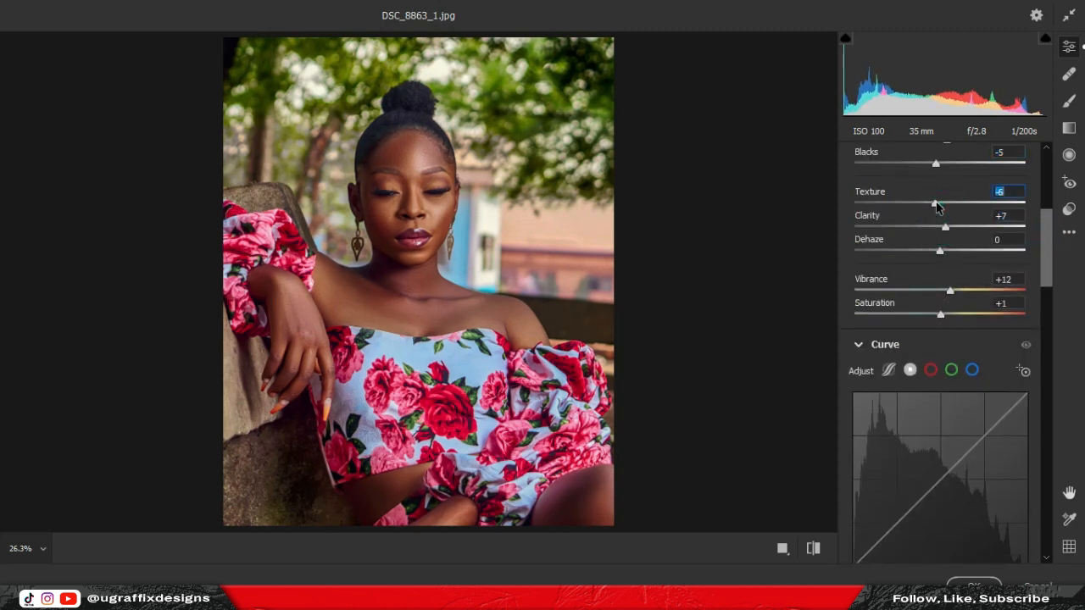
mouse_move(941, 314)
left_mouse_down()
mouse_move(921, 312)
mouse_move(930, 312)
left_mouse_up()
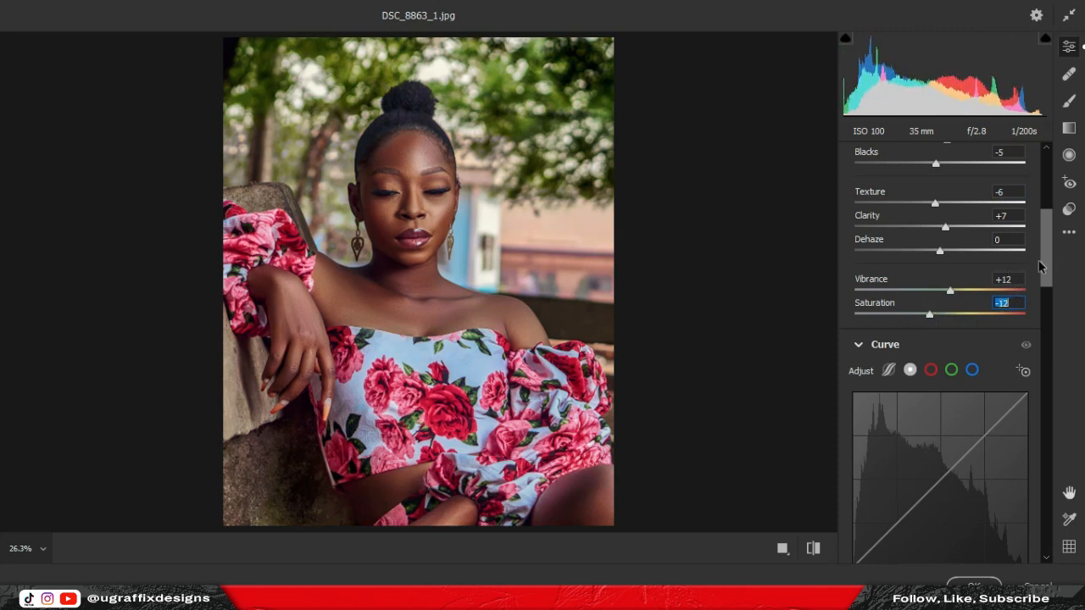
Add two Point Curve points, pulling the shadow point down slightly to 72→69.
scroll(1040, 267, "down", 3)
left_click(981, 272)
left_click(903, 351)
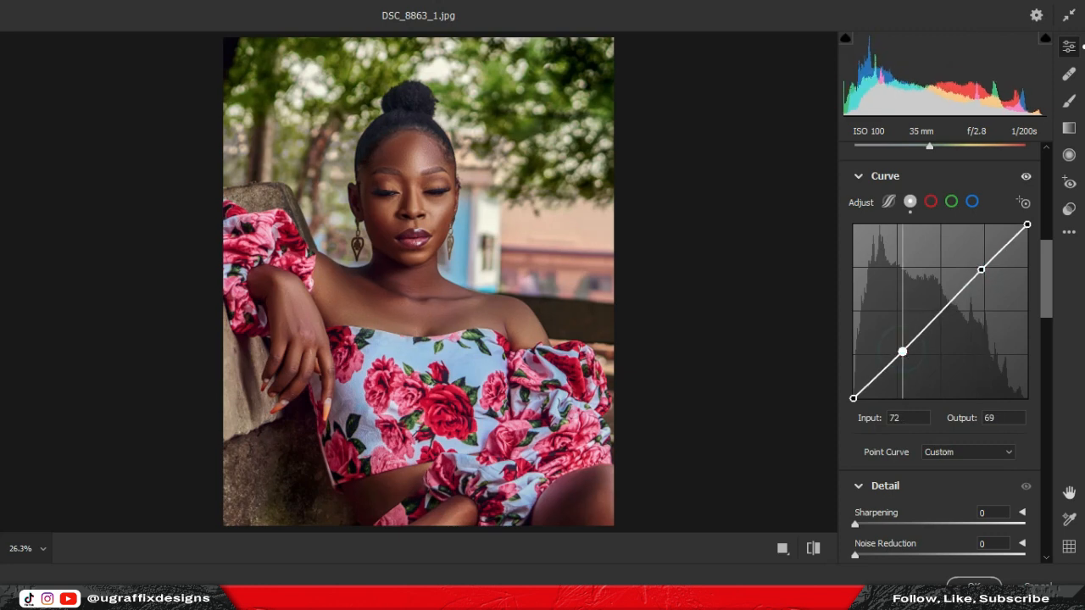
left_click_drag(903, 351, 900, 354)
Zoom the face to 100% and set Detail Sharpening to 50 and Noise Reduction to about 14.
scroll(1048, 293, "down", 5)
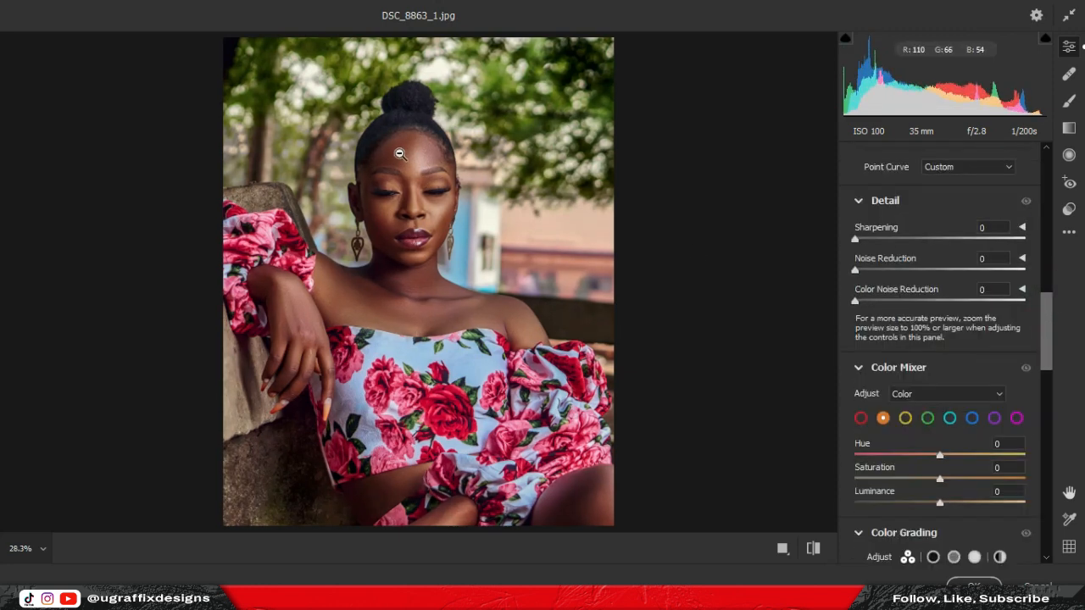
scroll(400, 159, "up", 3)
left_click(400, 159)
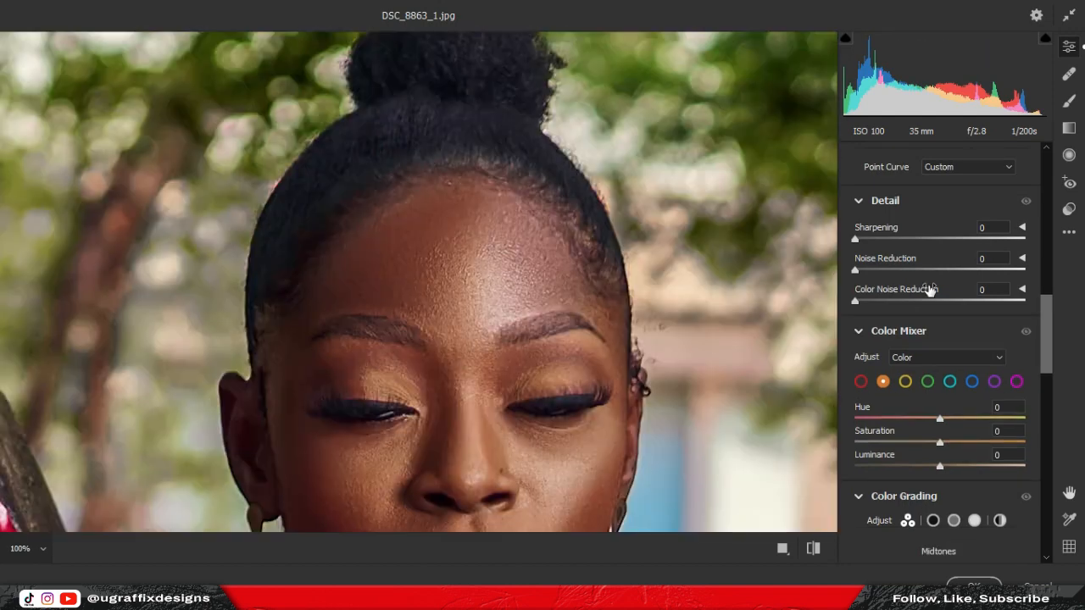
left_click_drag(915, 243, 911, 240)
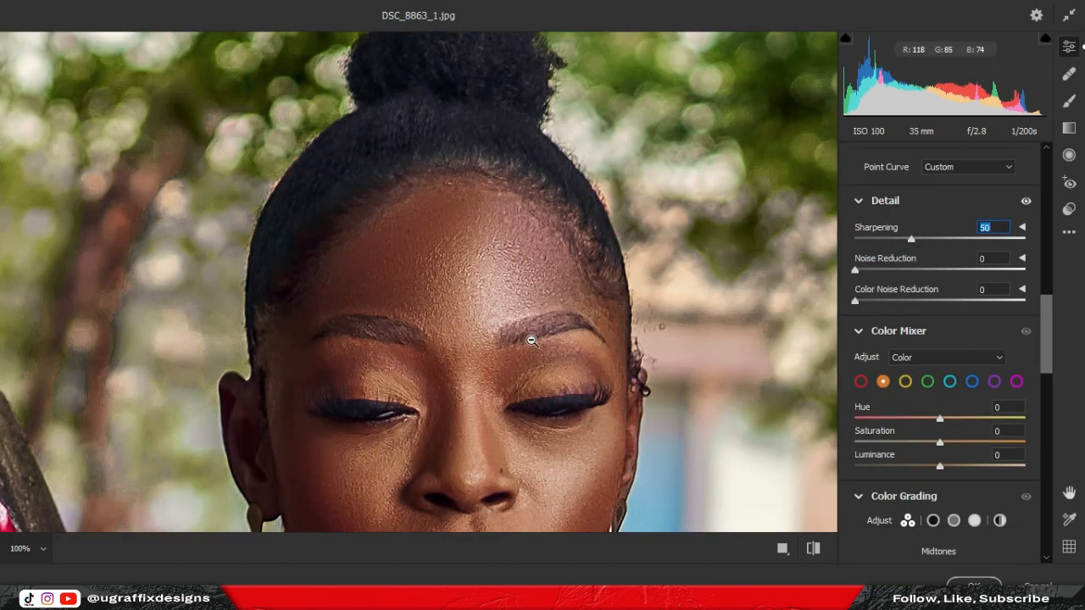
left_click_drag(523, 339, 533, 242)
left_click_drag(854, 269, 880, 275)
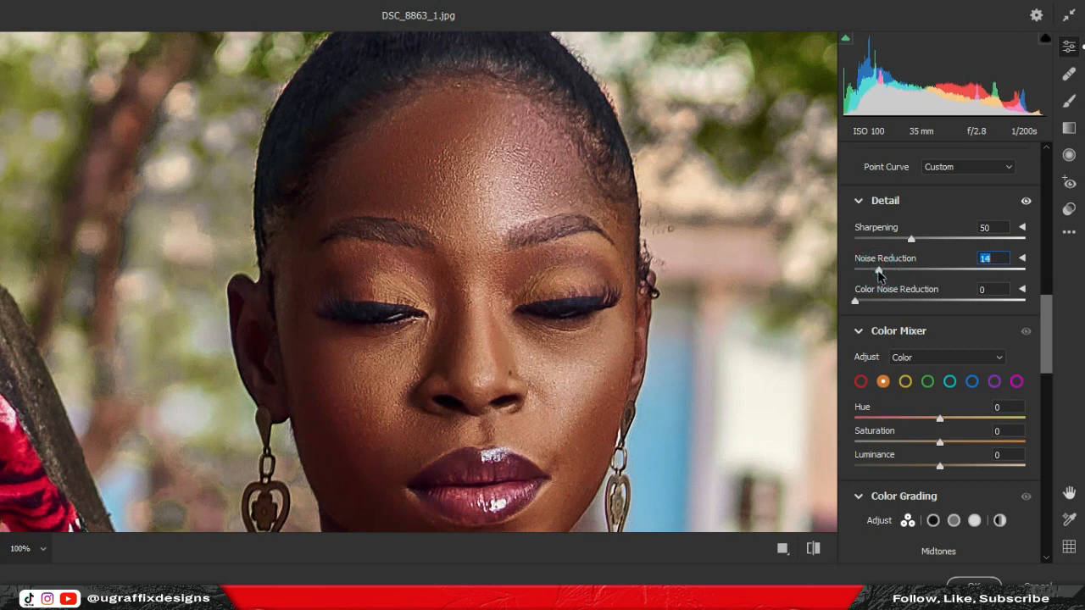
left_click_drag(1048, 339, 1048, 389)
Grade shadows blue (H236/S11), midtones orange (H38/S12) and highlights yellow (H63/S12).
left_click(601, 259)
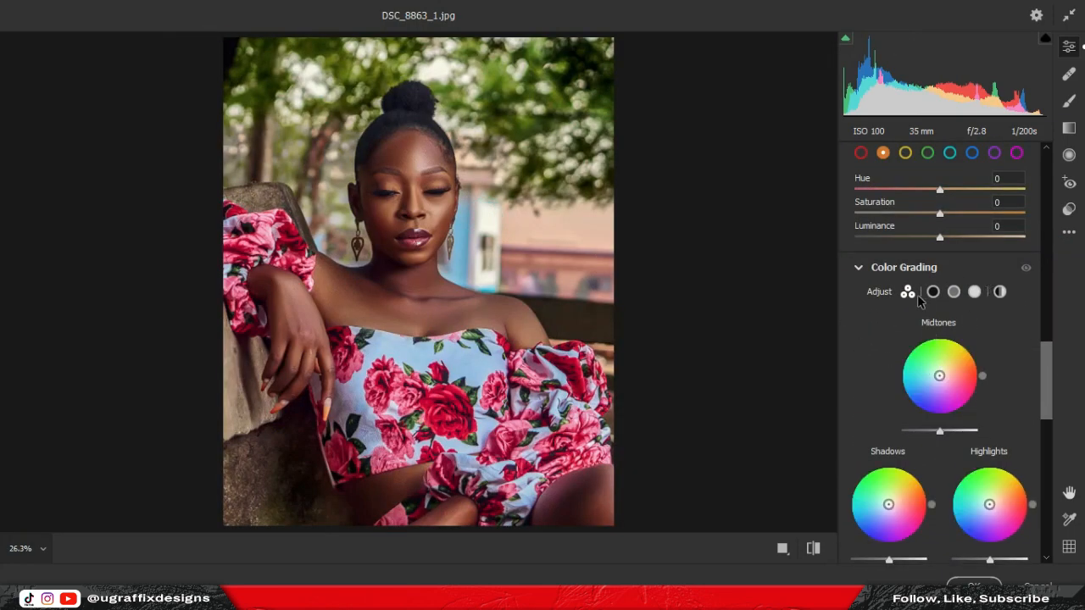
left_click(933, 291)
scroll(940, 356, "down", 2)
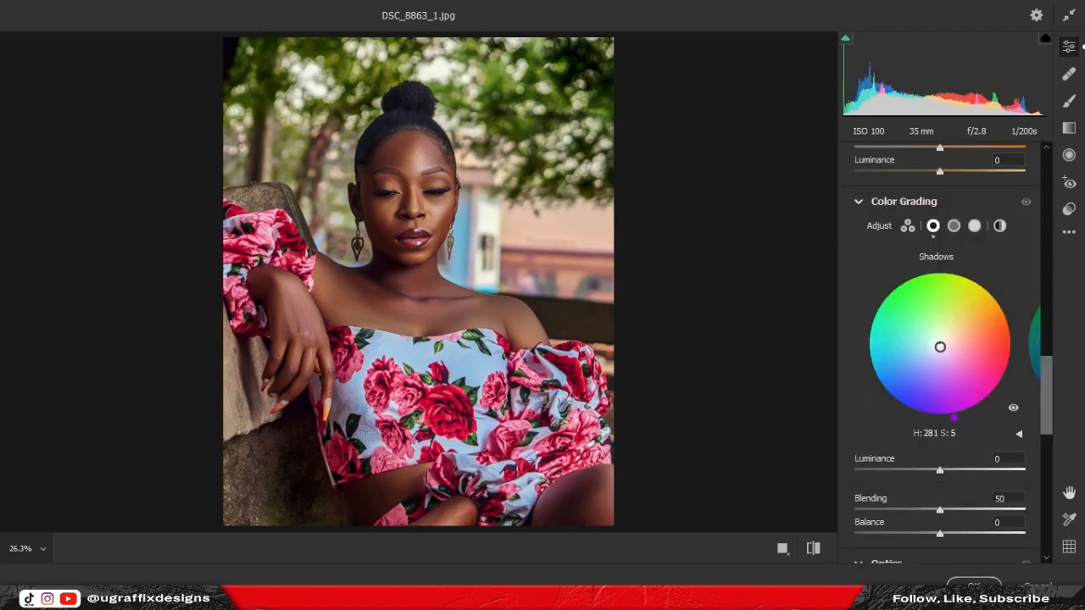
left_click_drag(940, 347, 933, 351)
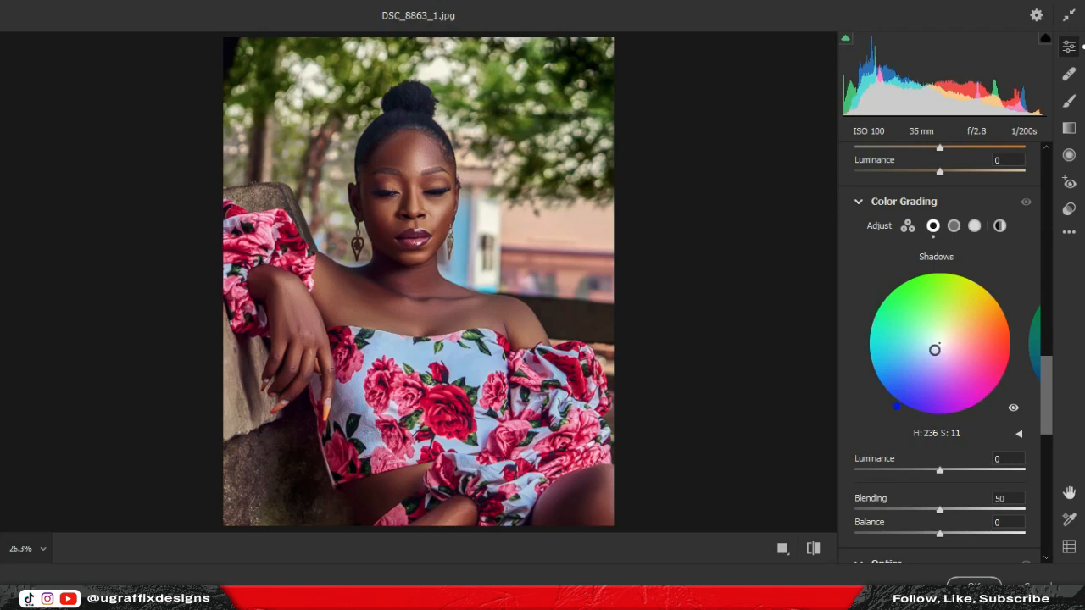
left_click(954, 225)
left_click_drag(939, 345, 944, 337)
left_click(975, 226)
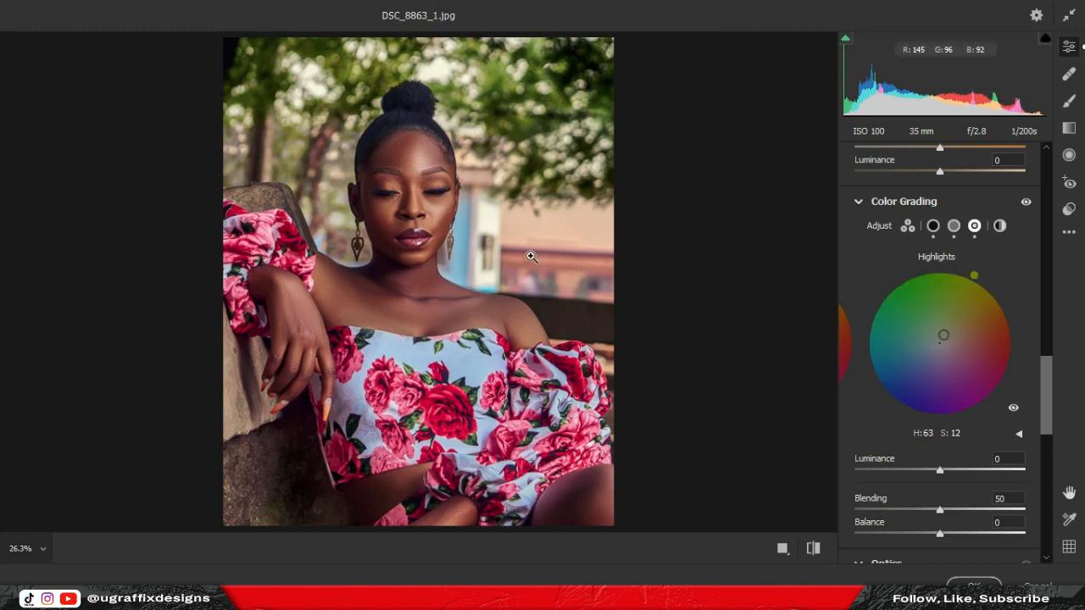
scroll(1025, 431, "down", 6)
scroll(1027, 422, "up", 13)
scroll(1024, 420, "up", 12)
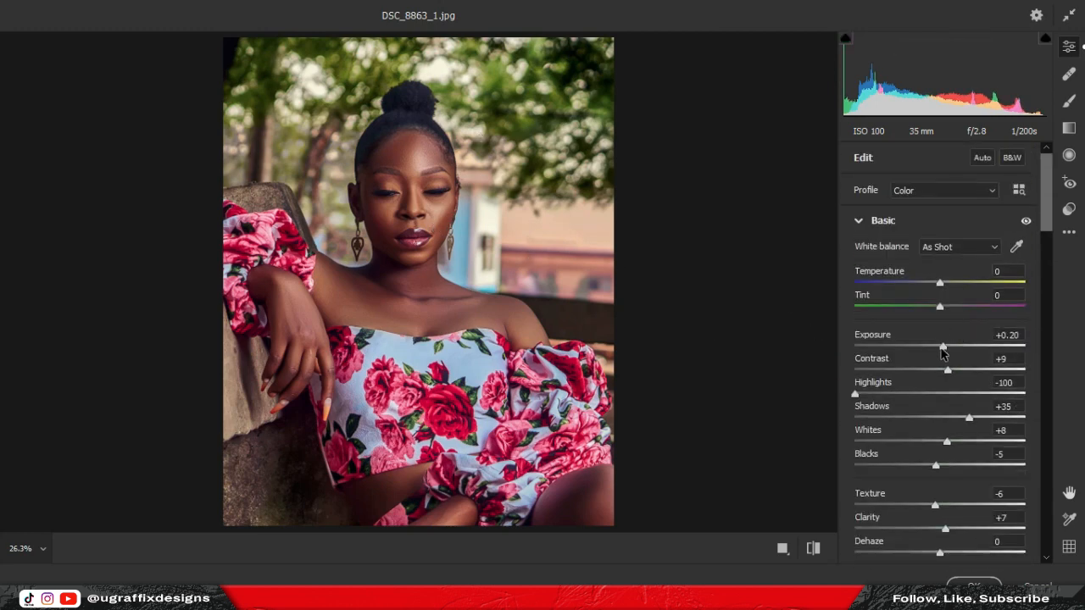
In Basic, raise exposure to +0.35, add contrast and recover highlights to -53.
left_click_drag(943, 345, 961, 371)
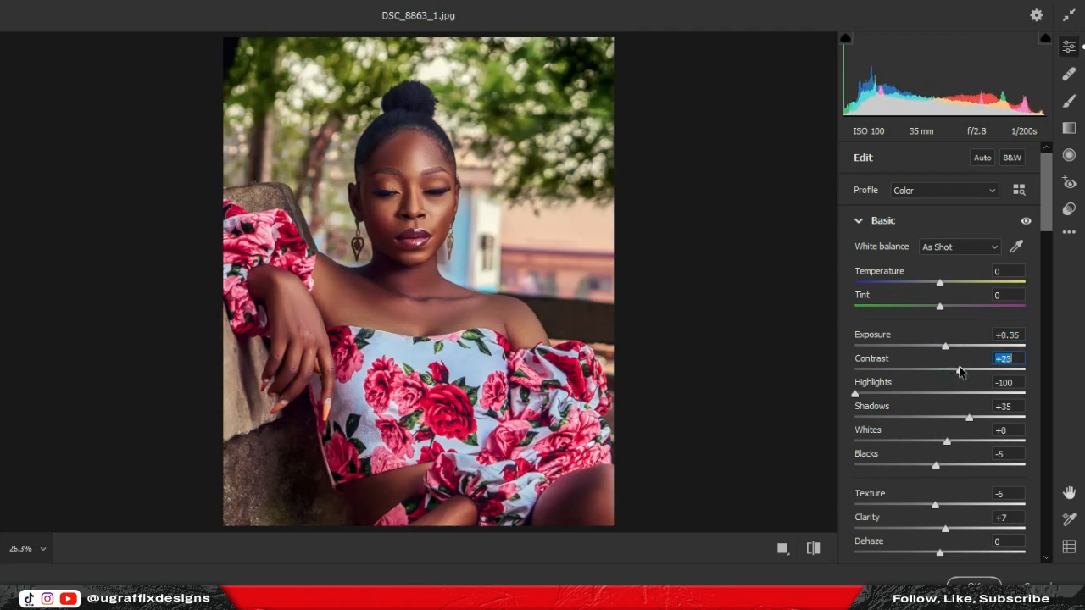
left_click_drag(857, 394, 898, 397)
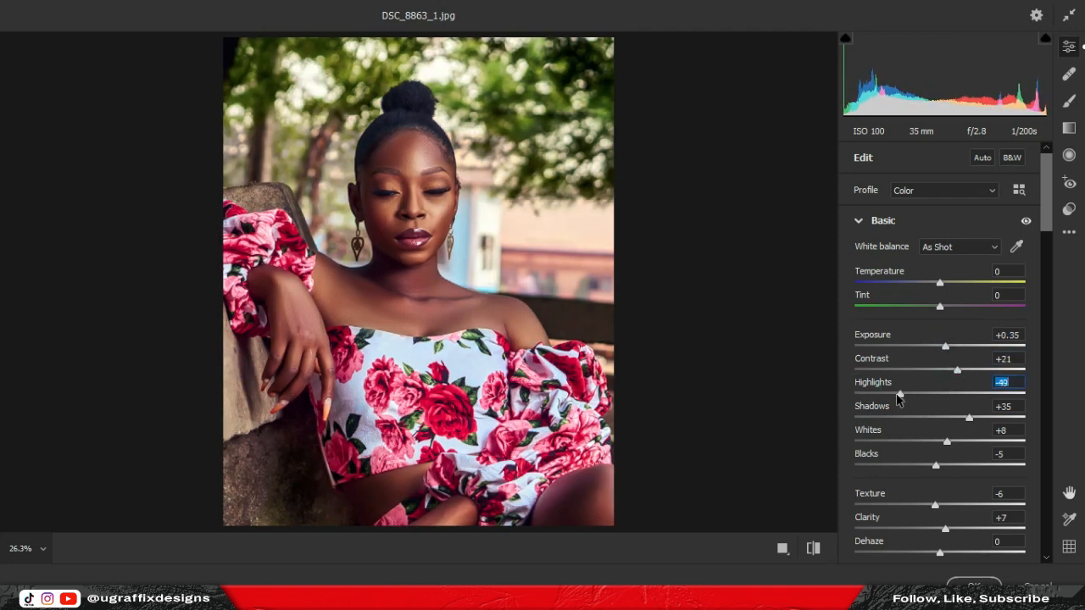
left_click_drag(969, 418, 957, 417)
left_click_drag(958, 370, 954, 371)
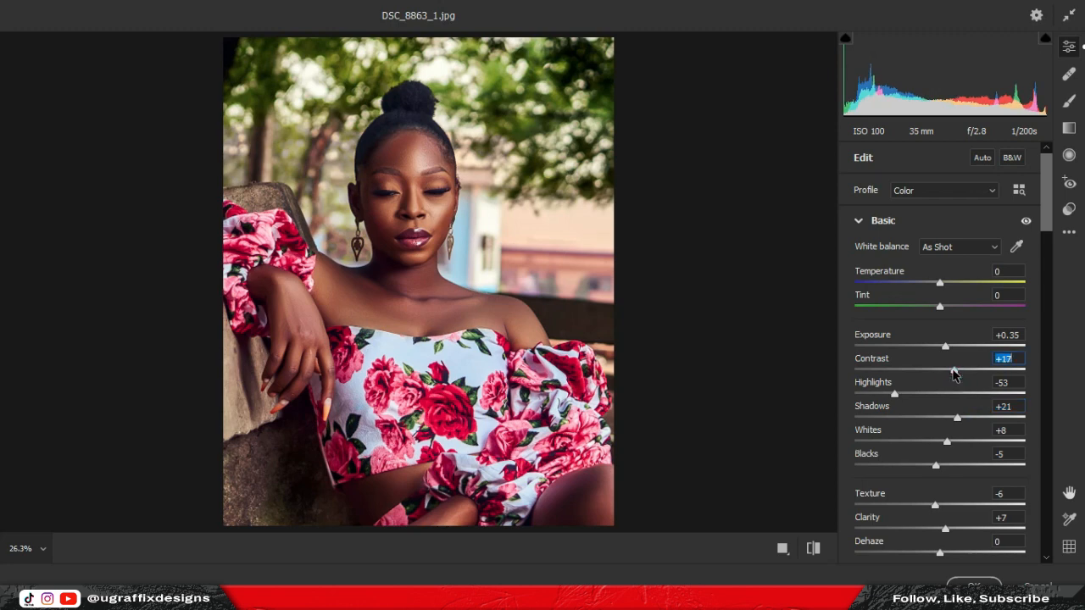
left_click_drag(1046, 205, 1039, 369)
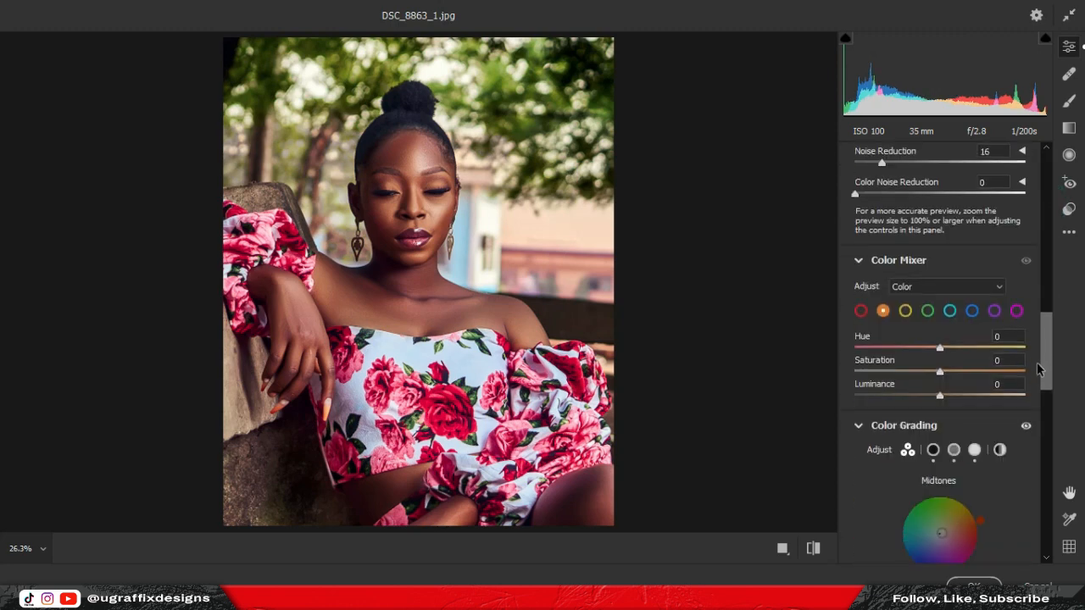
Put the Color Mixer in single-colour mode and give the reds a mild saturation boost.
left_click(931, 288)
left_click(933, 300)
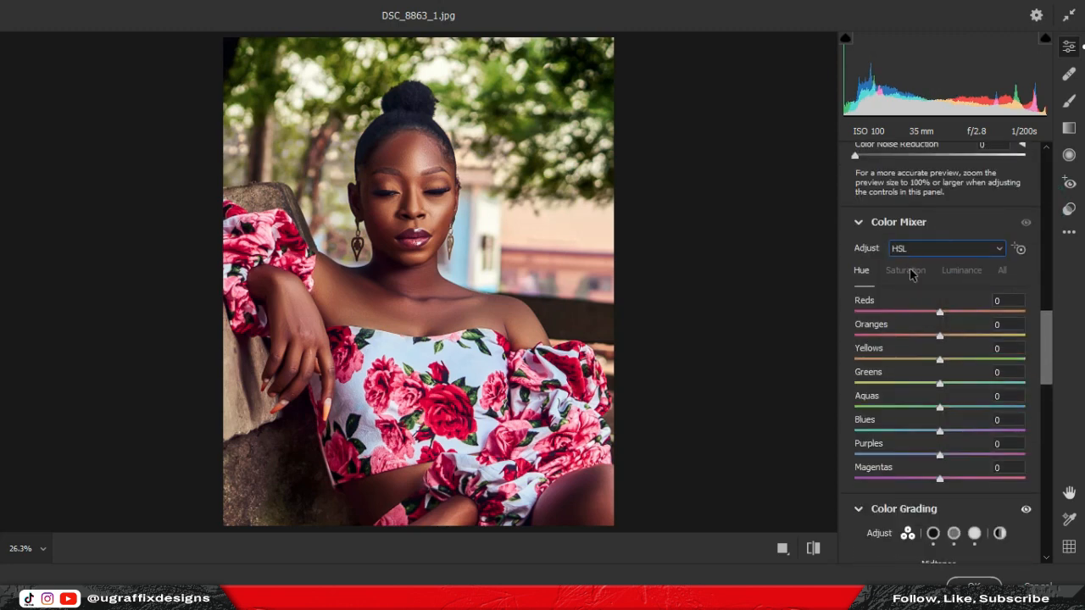
left_click(905, 269)
left_click(861, 270)
left_click(933, 248)
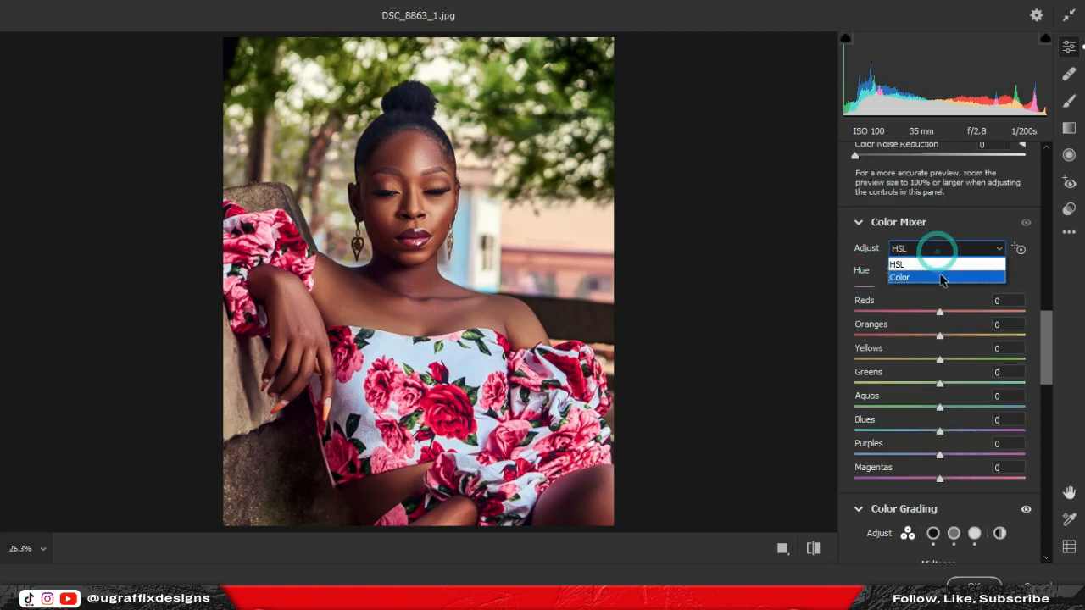
left_click(933, 276)
left_click(861, 273)
left_click_drag(939, 333, 949, 337)
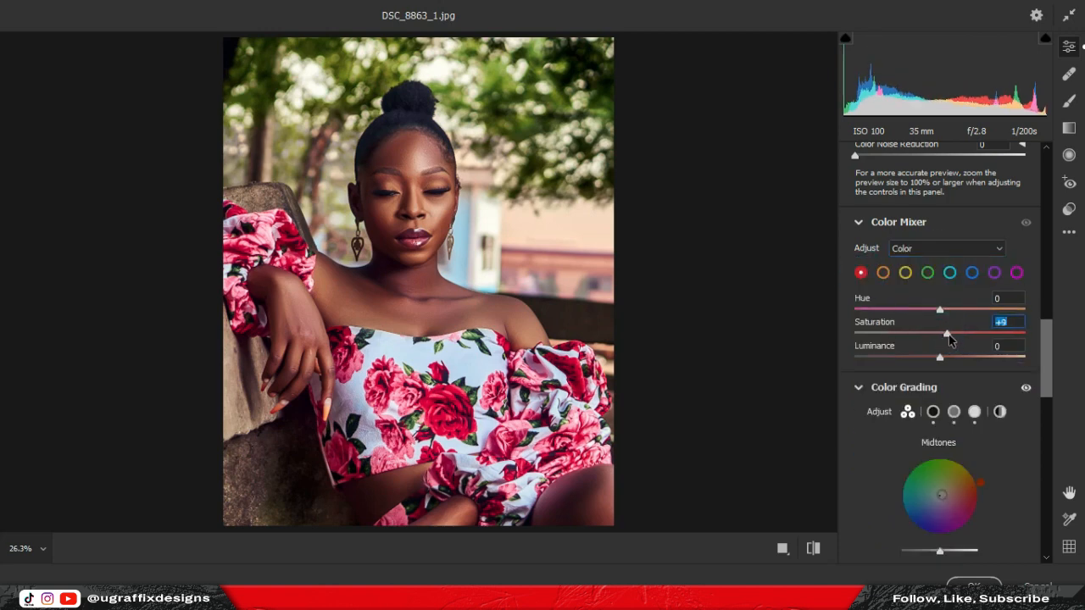
left_click_drag(1063, 340, 932, 362)
Shift the yellow hue strongly toward green and desaturate yellows, then shift the green hue.
left_click(905, 273)
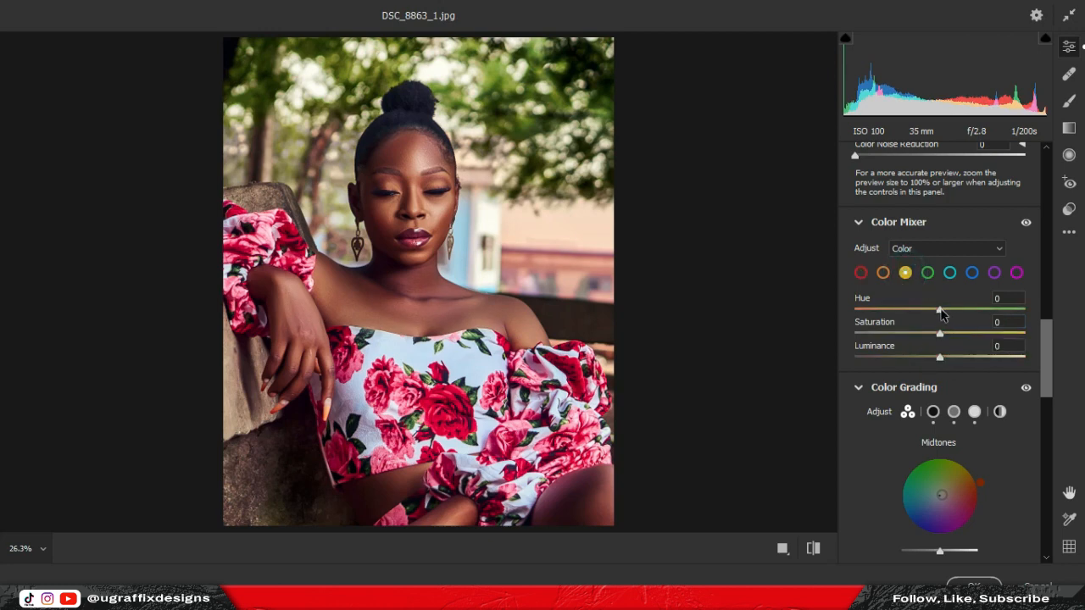
left_click_drag(941, 312, 1023, 313)
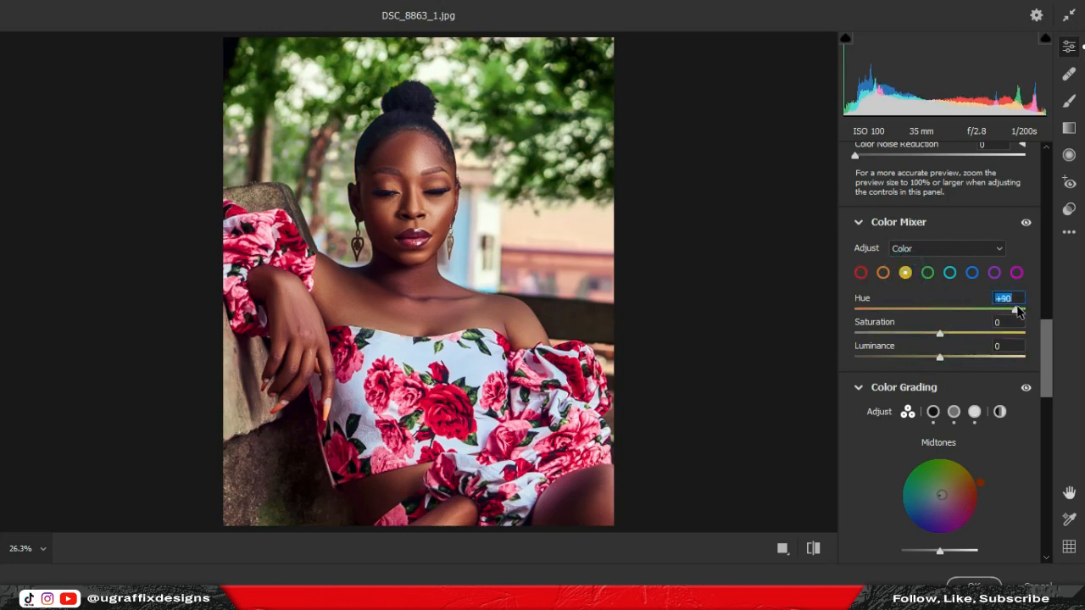
left_click_drag(939, 335, 912, 336)
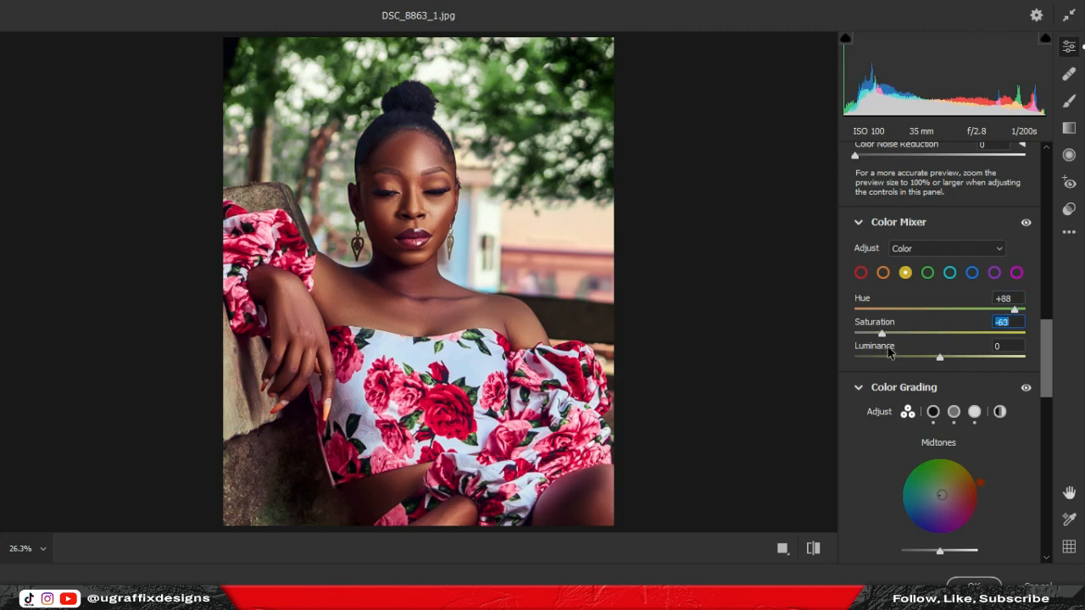
left_click(940, 357)
left_click(928, 273)
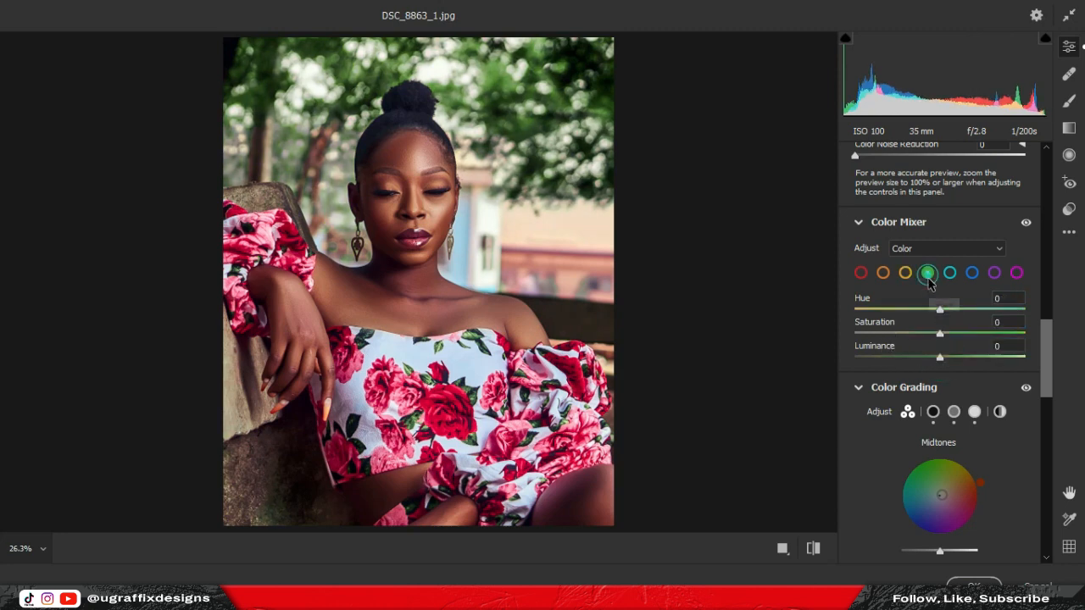
left_click_drag(940, 312, 1001, 314)
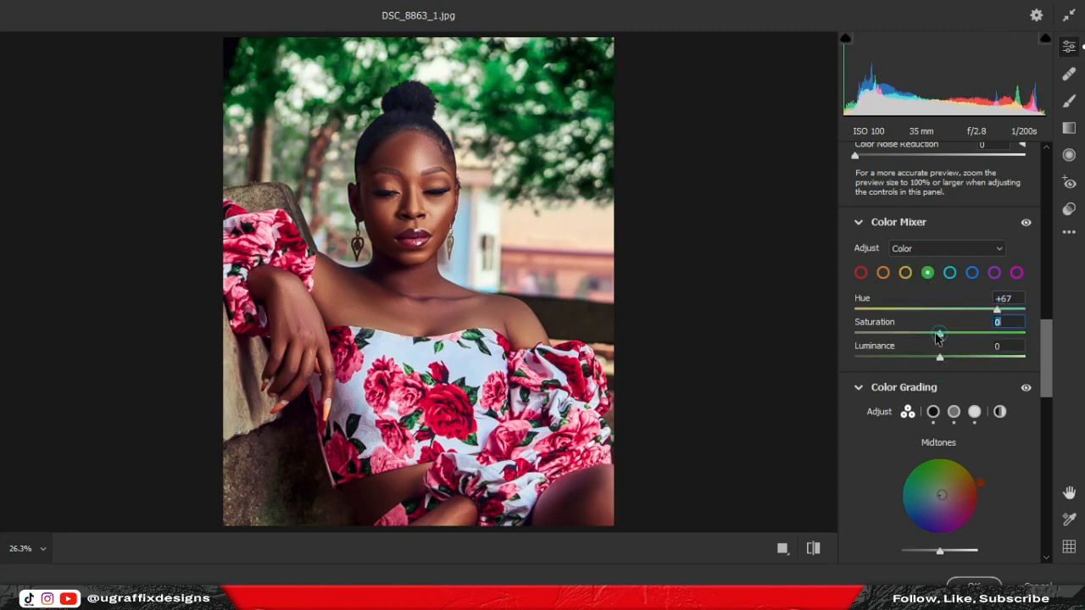
Shift the aqua hue and blue hue to -28, reset orange luminance, and apply the filter.
scroll(471, 233, "down", 1)
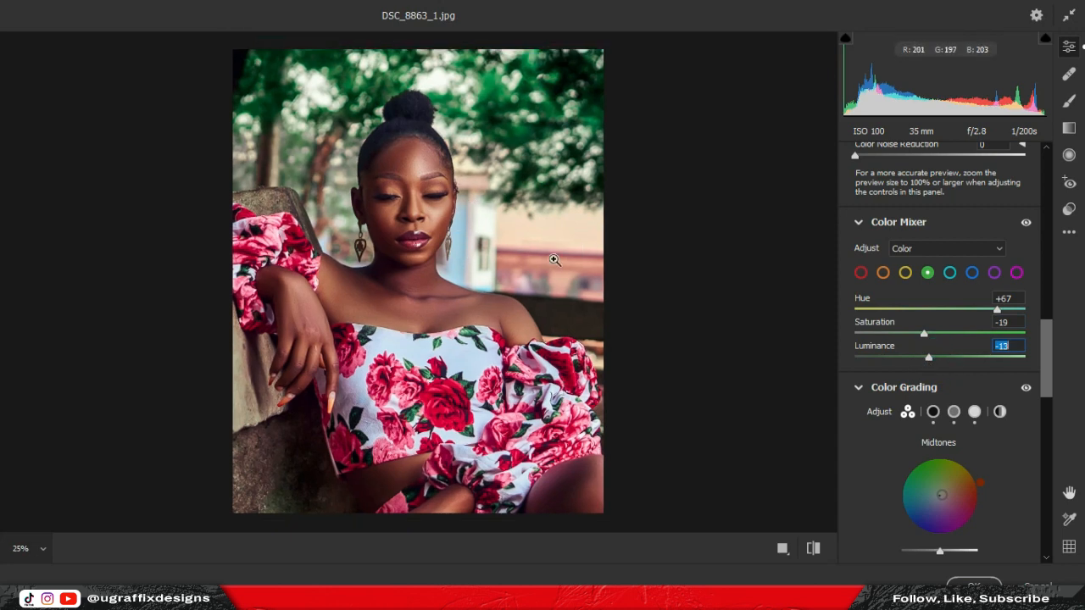
left_click(950, 272)
left_click_drag(940, 310, 973, 314)
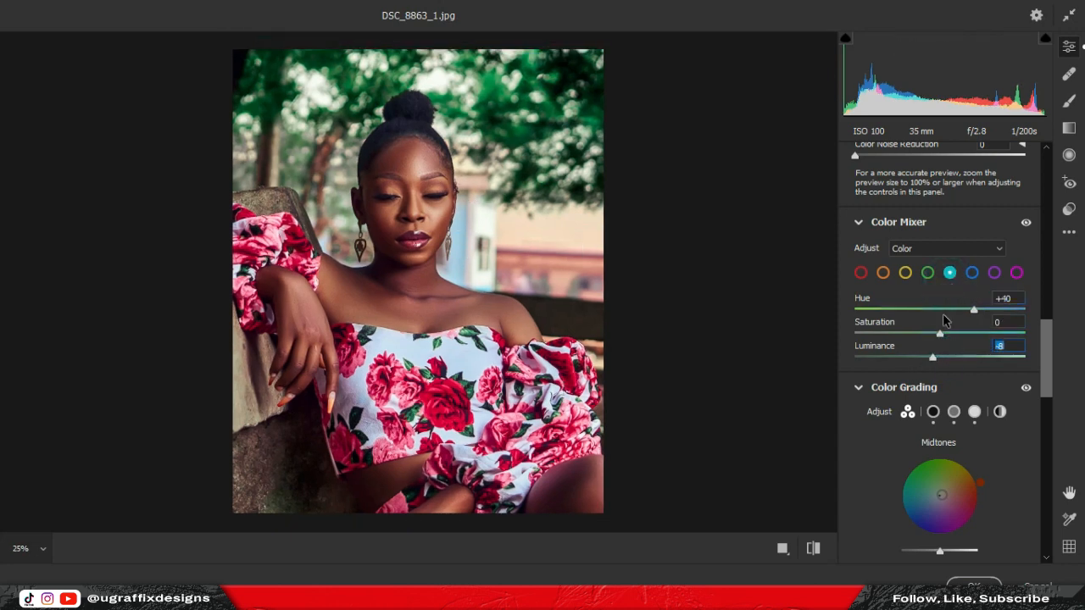
left_click(972, 272)
left_click_drag(939, 310, 938, 364)
left_click(883, 272)
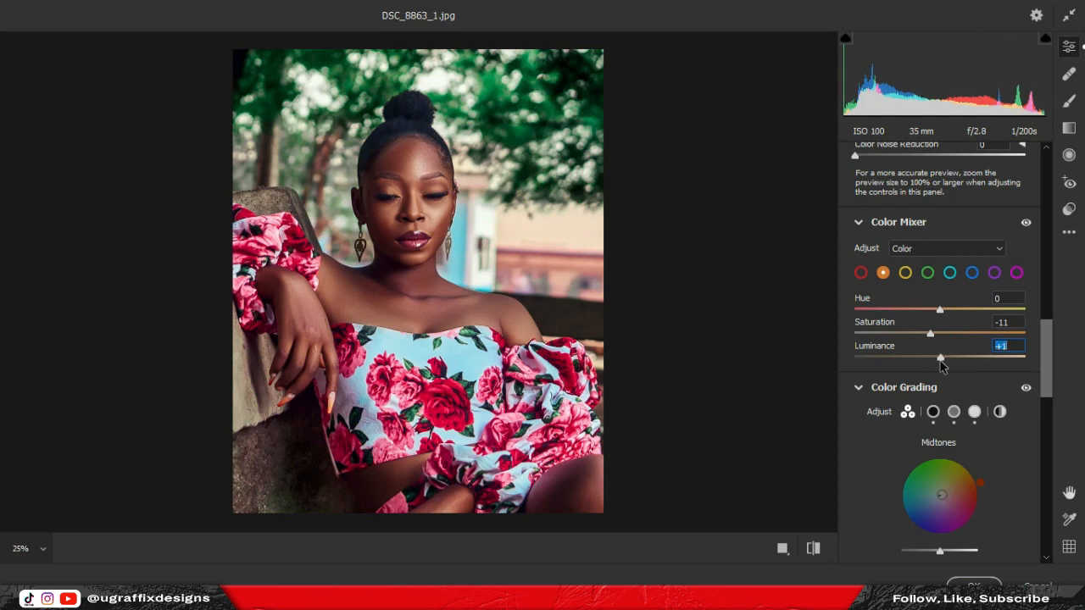
double_click(940, 359)
left_click(977, 583)
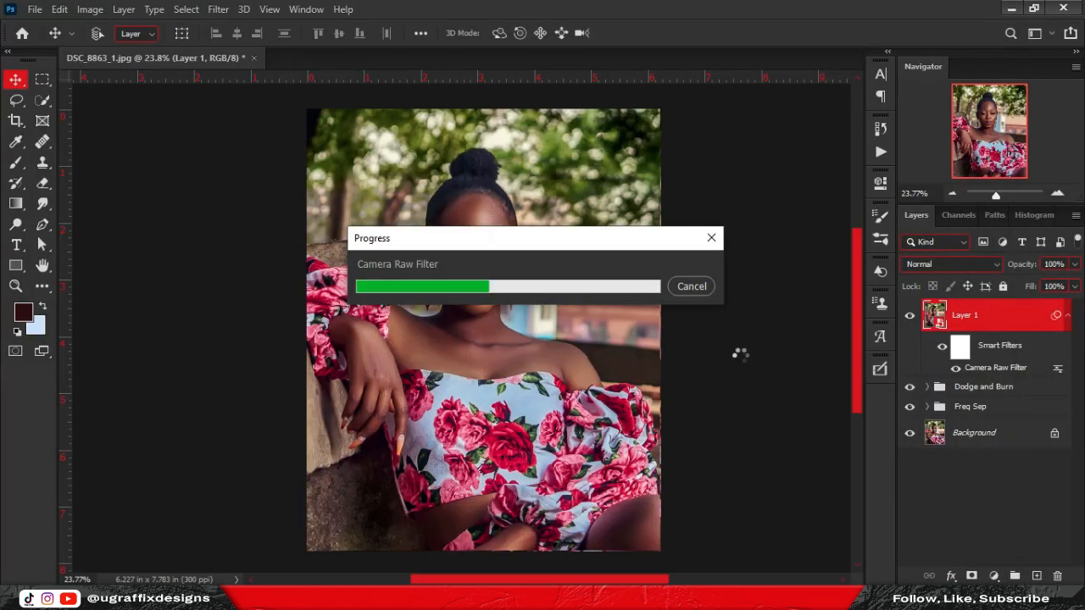
Add a new Layer 2 above Layer 1 and fill it with 50% gray.
left_click(1036, 576)
scroll(500, 212, "up", 6)
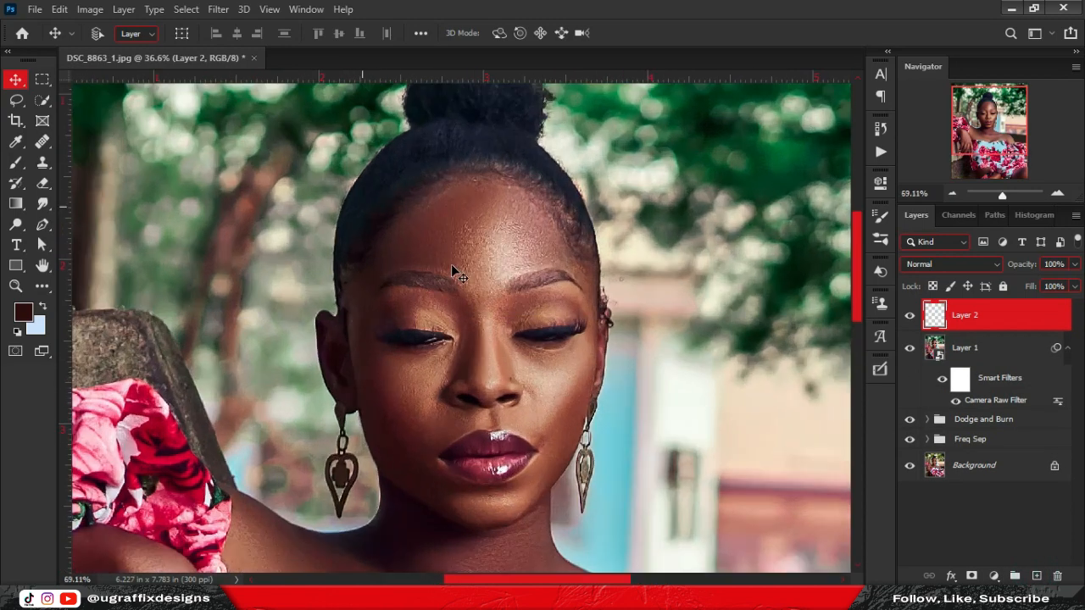
scroll(475, 196, "up", 2)
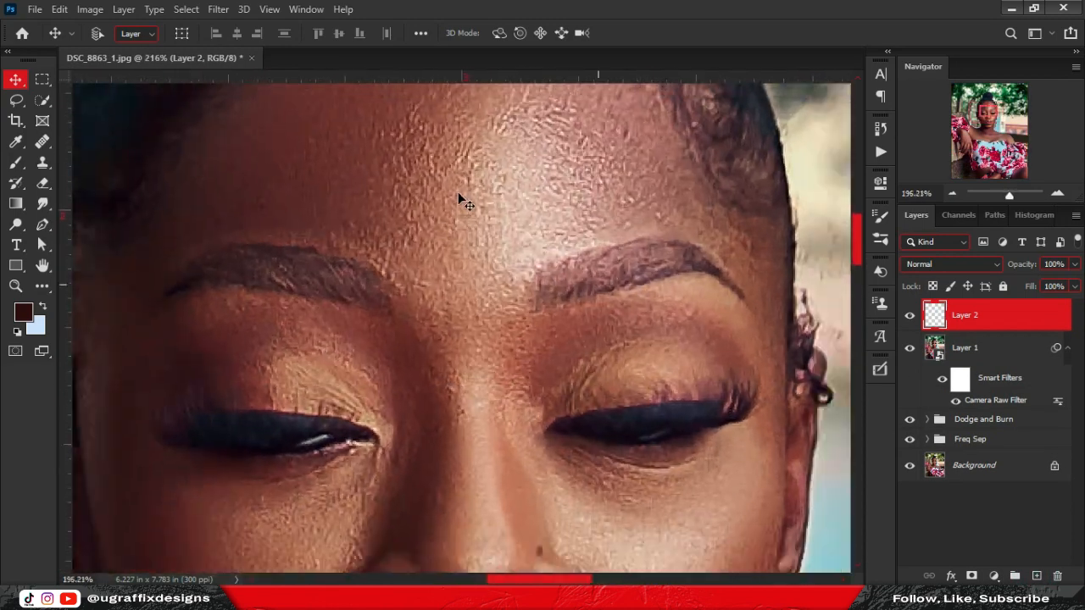
scroll(460, 194, "down", 3)
scroll(775, 441, "down", 2)
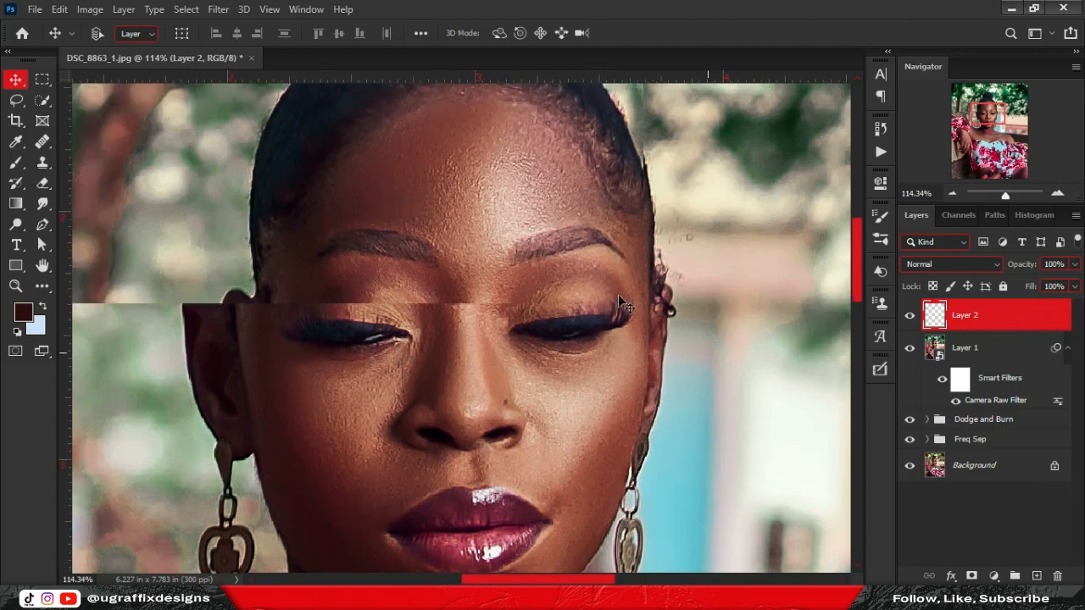
key("shift+F5")
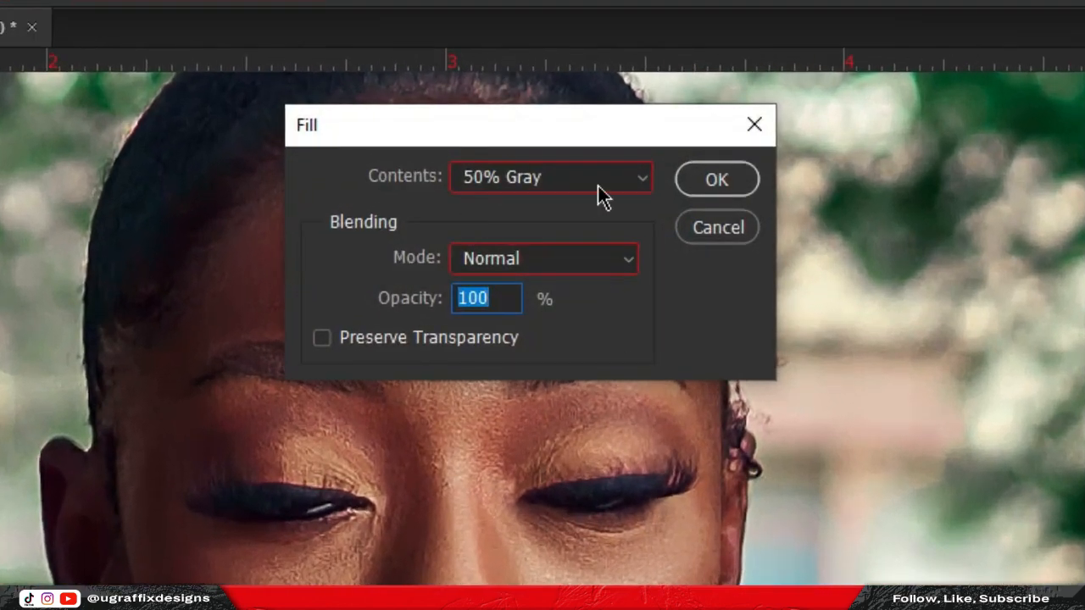
left_click(724, 191)
Set Layer 2 to Overlay, convert it to a smart object, and open Camera Raw Filter.
left_click(932, 263)
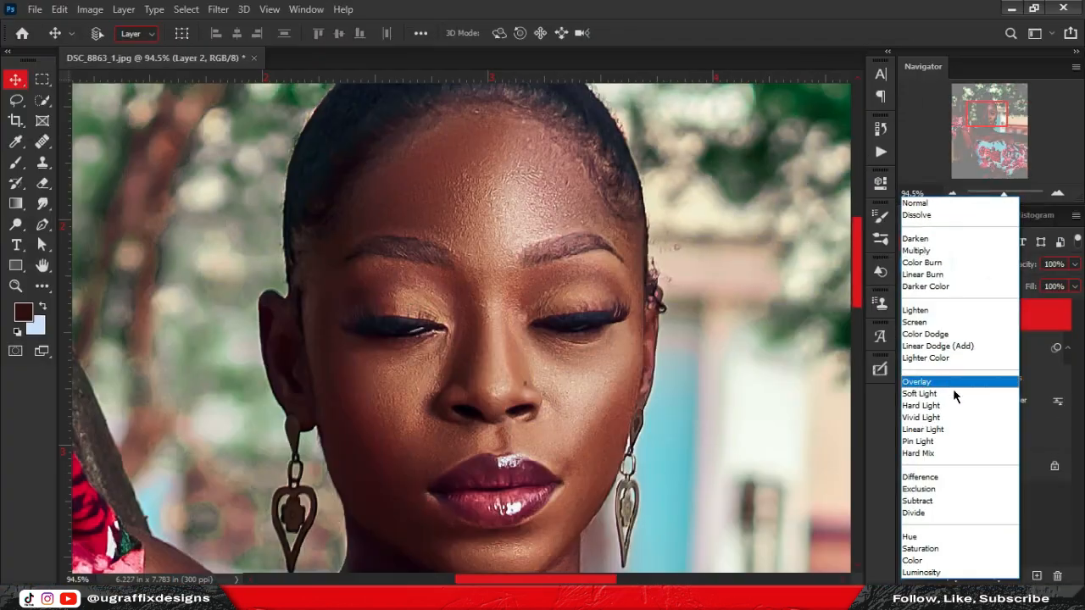
left_click(953, 388)
right_click(1013, 316)
left_click(860, 221)
left_click(218, 9)
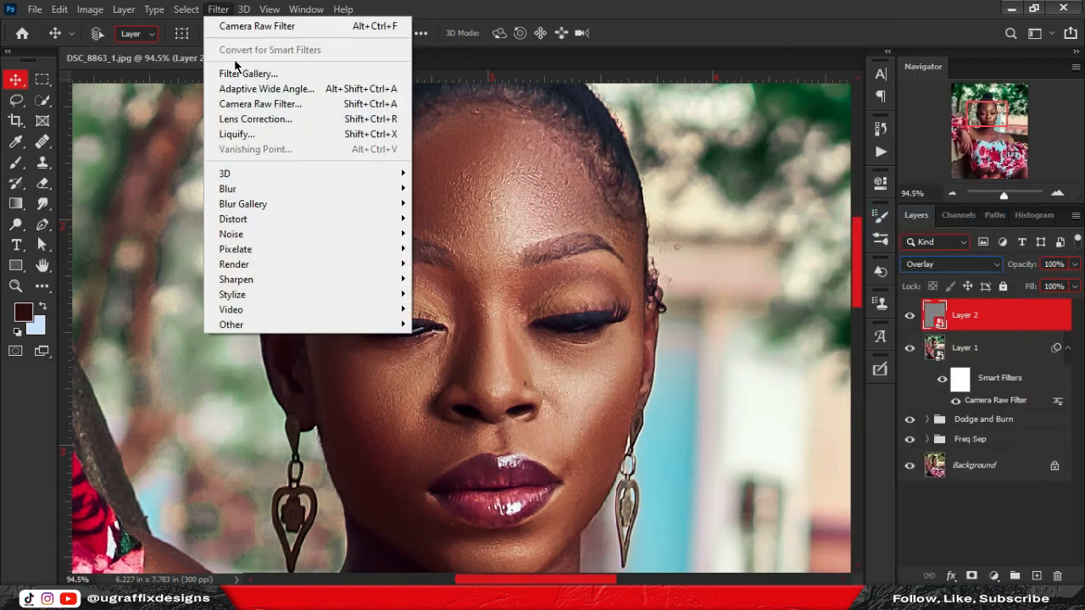
left_click(254, 102)
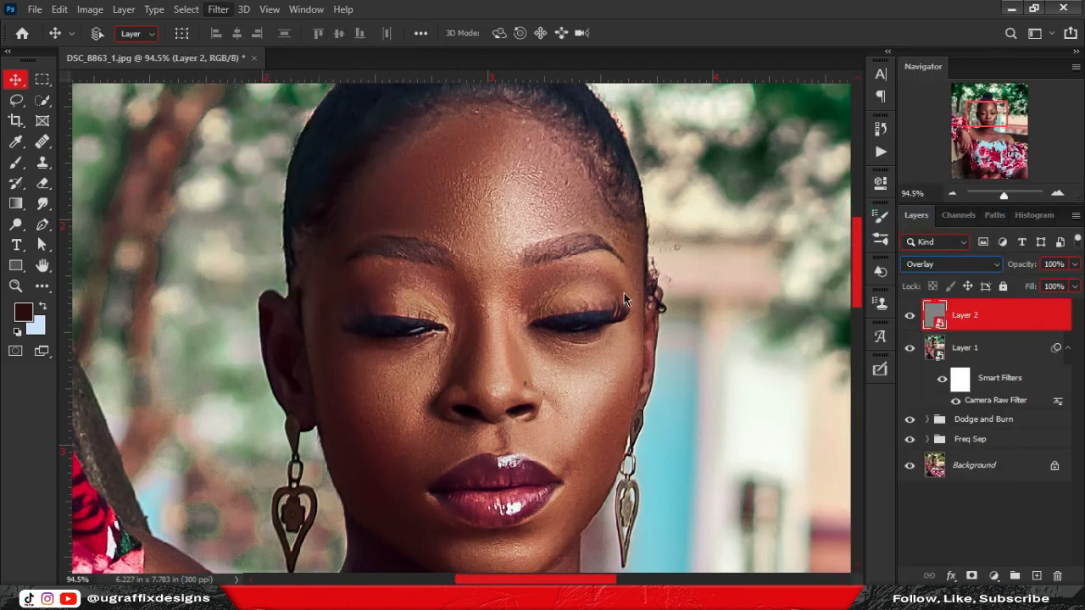
scroll(1020, 467, "down", 15)
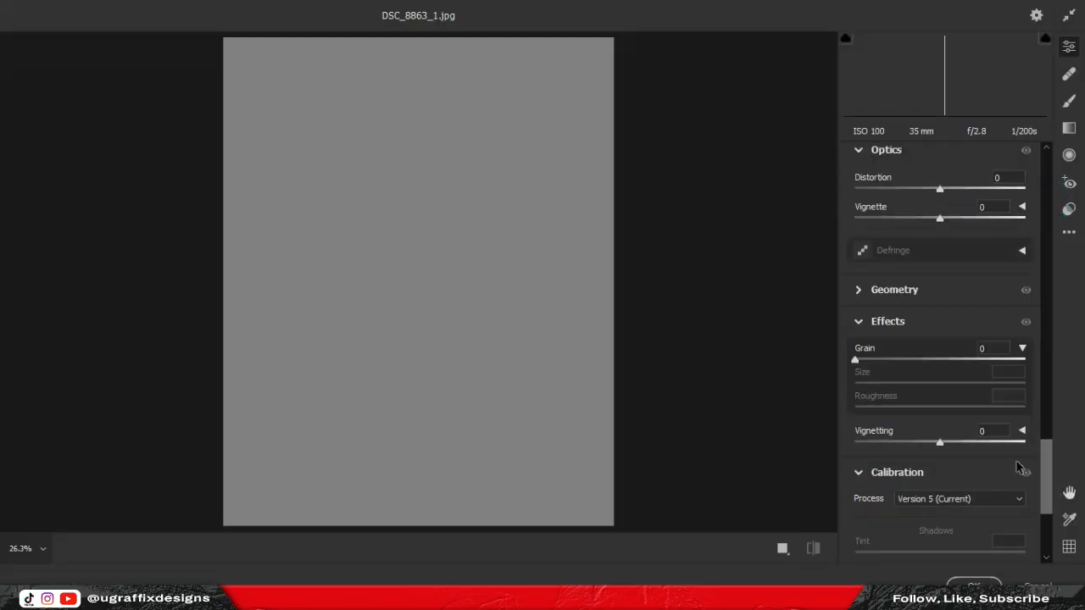
At 100% zoom, add grain amount 70, size 43 and roughness 51, then apply it to Layer 2.
left_click(446, 235)
scroll(860, 356, "down", 1)
left_click(973, 322)
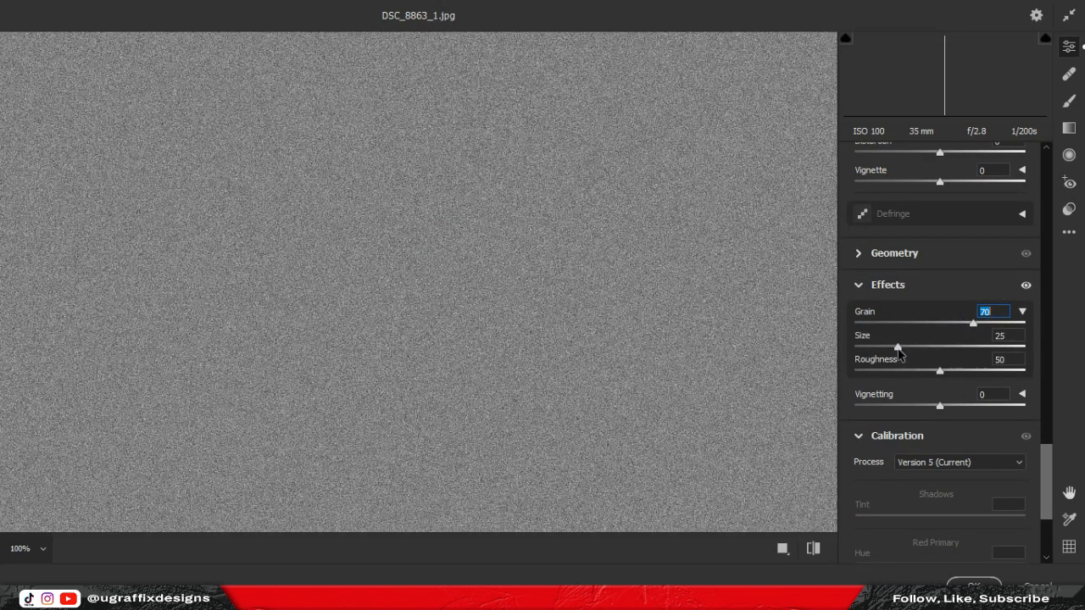
left_click_drag(899, 349, 904, 385)
left_click(943, 373)
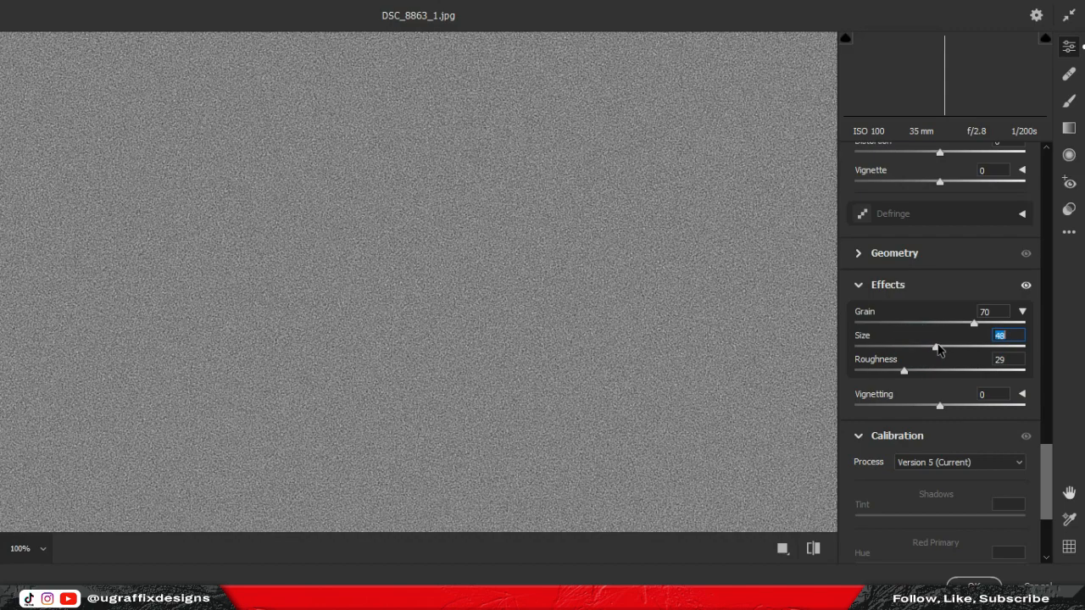
left_click(973, 585)
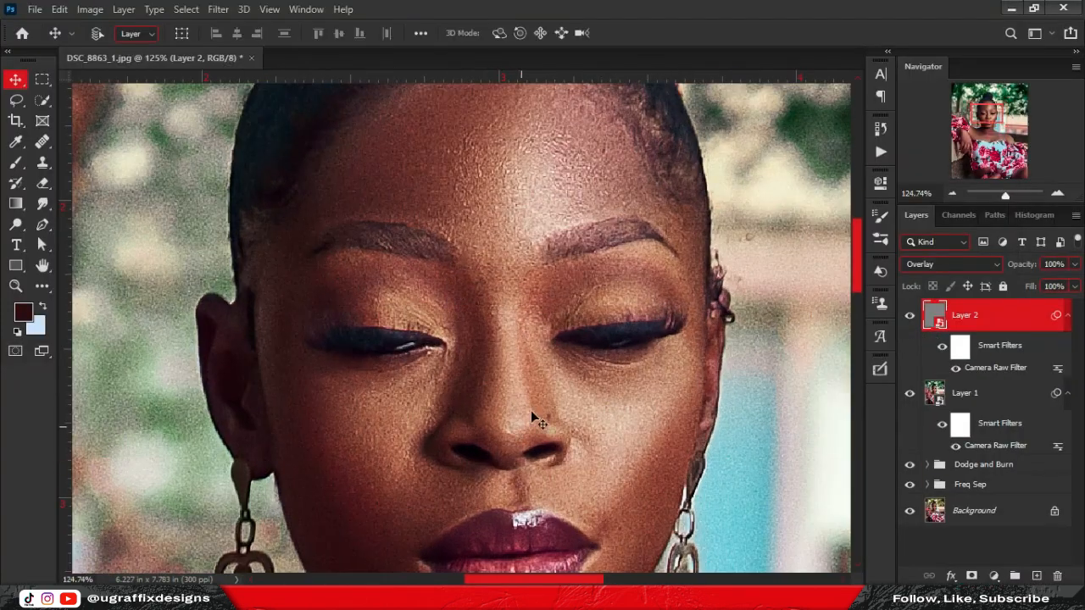
Add an Emboss smart filter to Layer 2 with angle 61 and a raised amount.
scroll(532, 416, "down", 2)
left_click(218, 8)
mouse_move(254, 293)
left_click(436, 308)
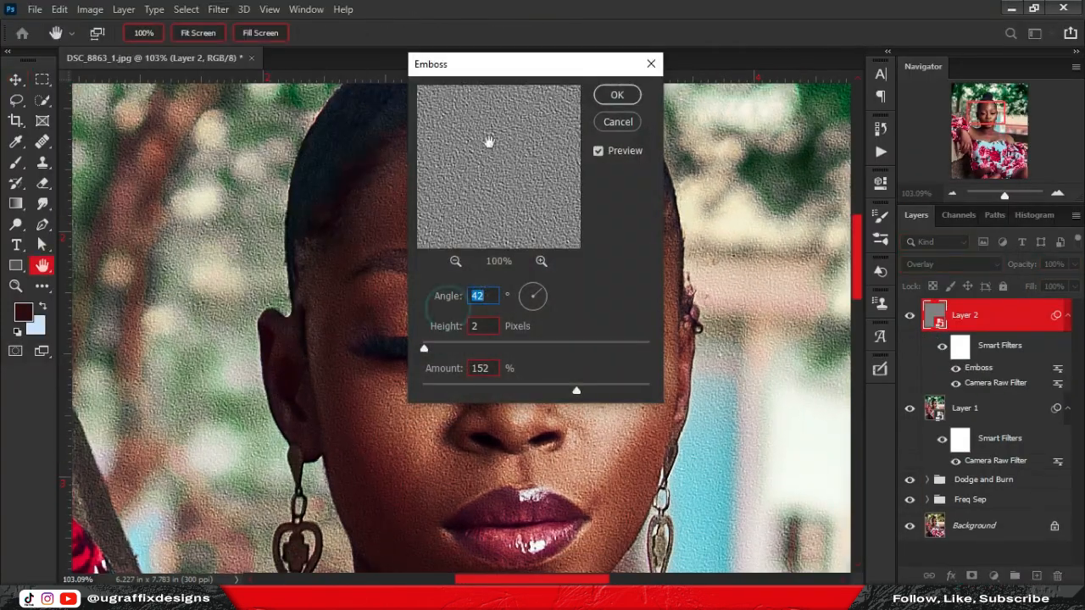
left_click_drag(499, 65, 803, 62)
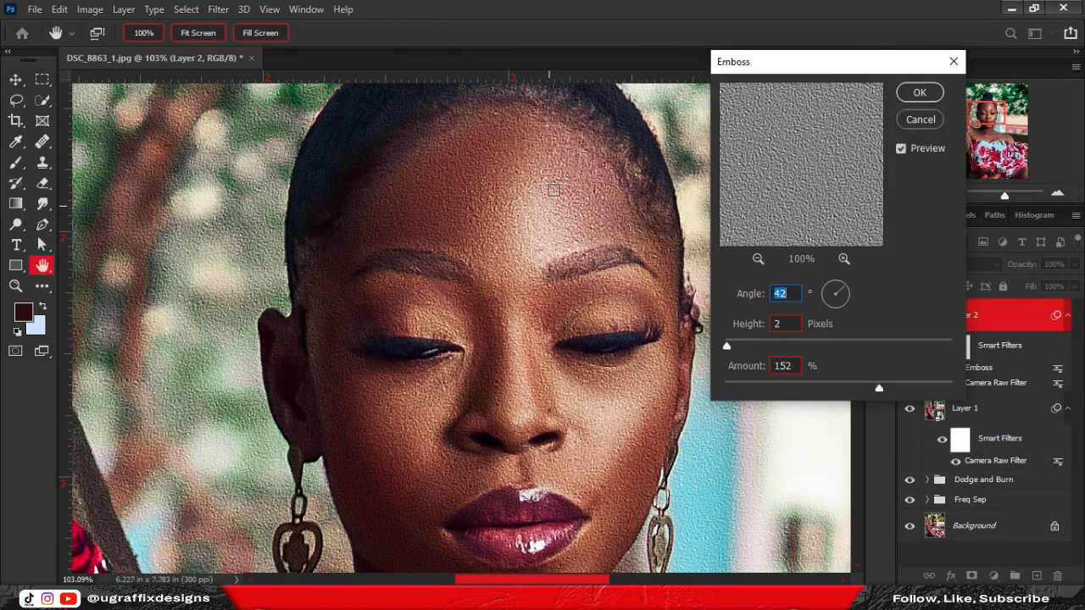
left_click_drag(844, 293, 840, 286)
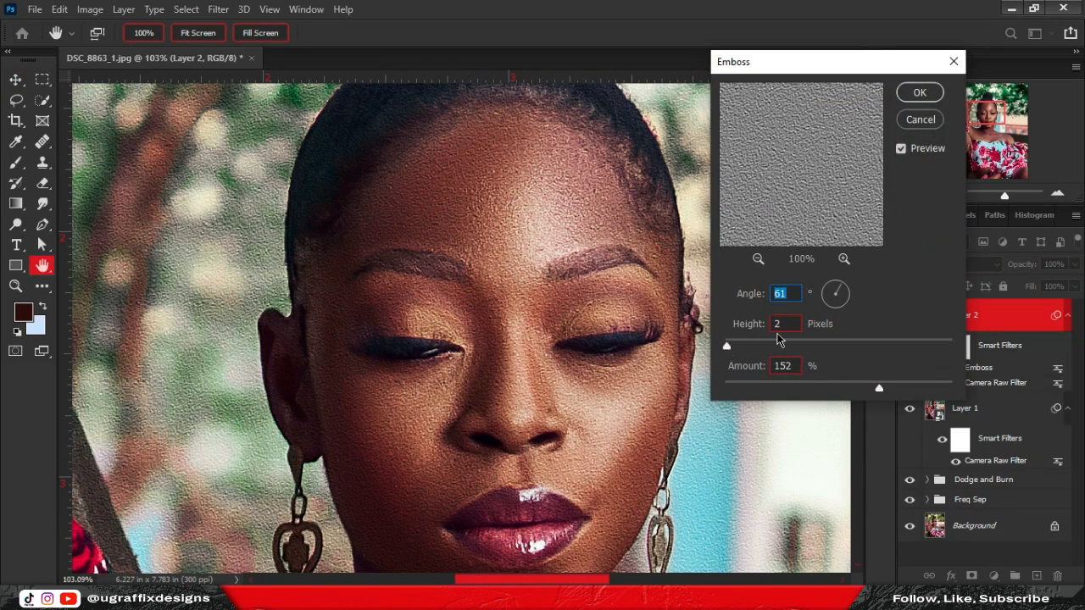
left_click_drag(837, 392, 858, 388)
left_click(922, 92)
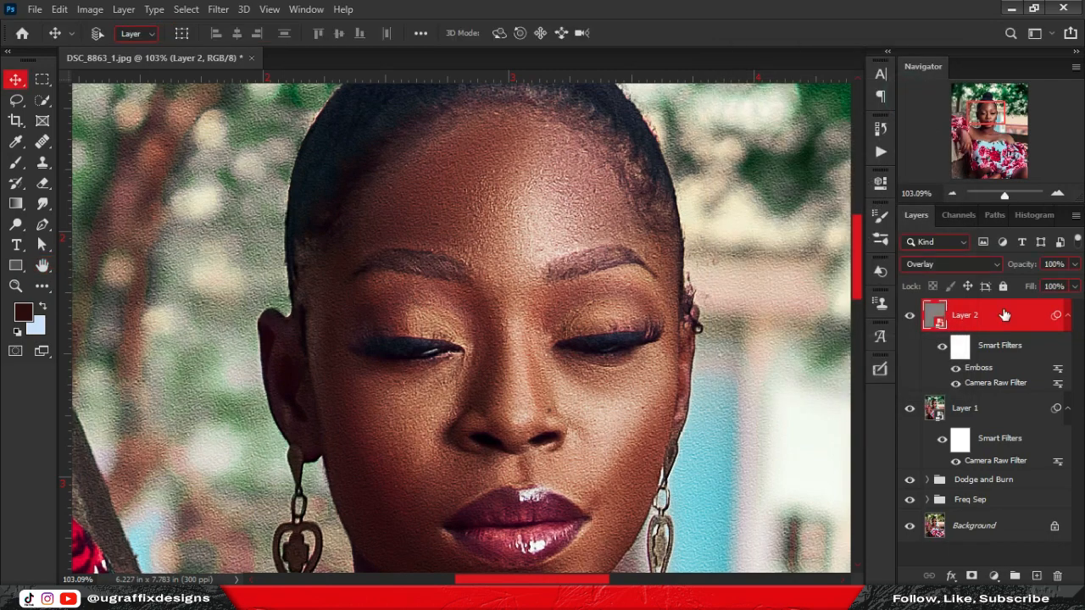
Add a Gaussian Blur smart filter with a tiny 0.1 radius.
left_click(219, 15)
mouse_move(265, 191)
left_click(449, 246)
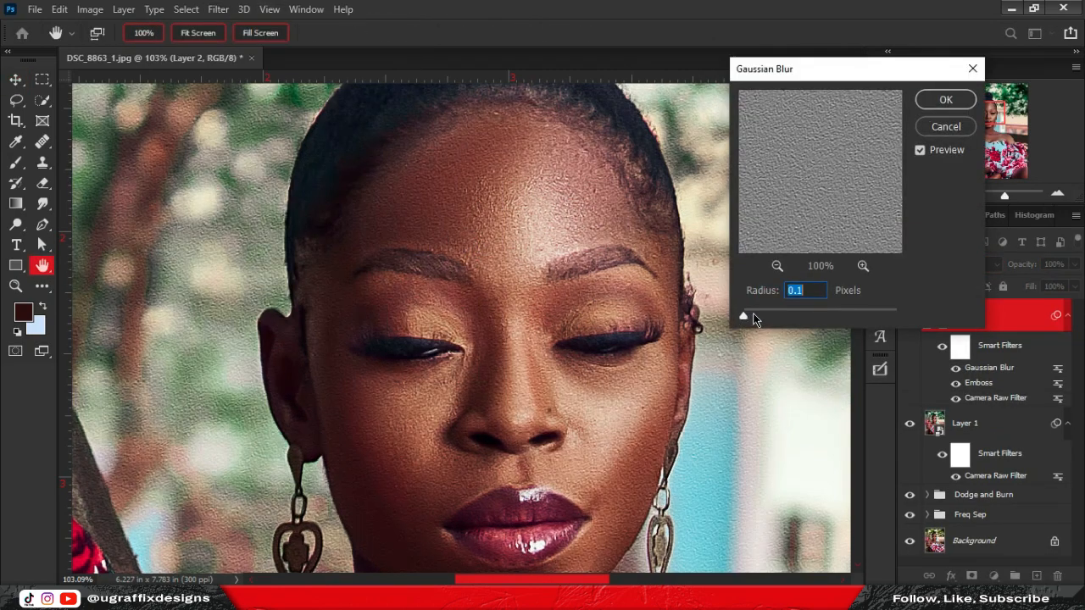
left_click_drag(747, 318, 744, 315)
left_click(946, 100)
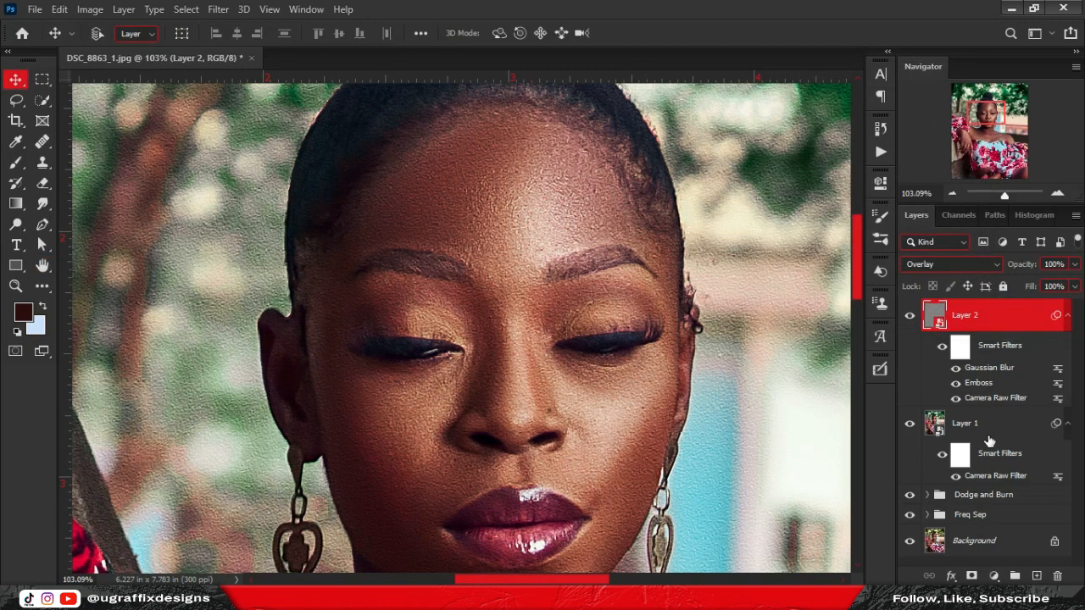
Add a black layer mask and set up a white brush at 26% flow, about 106 px.
left_click(972, 575, "alt")
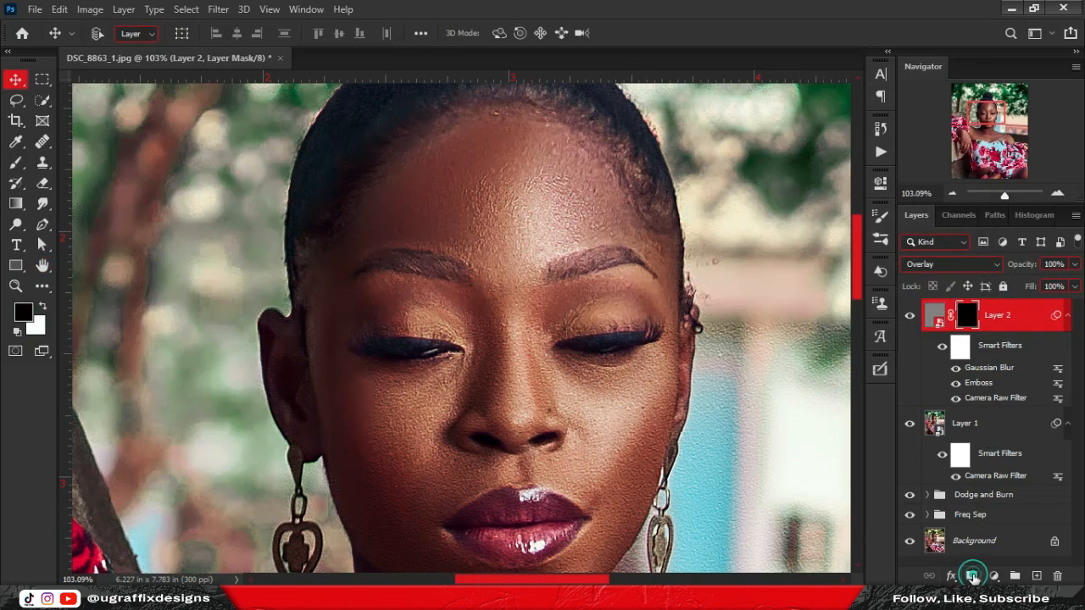
key("b")
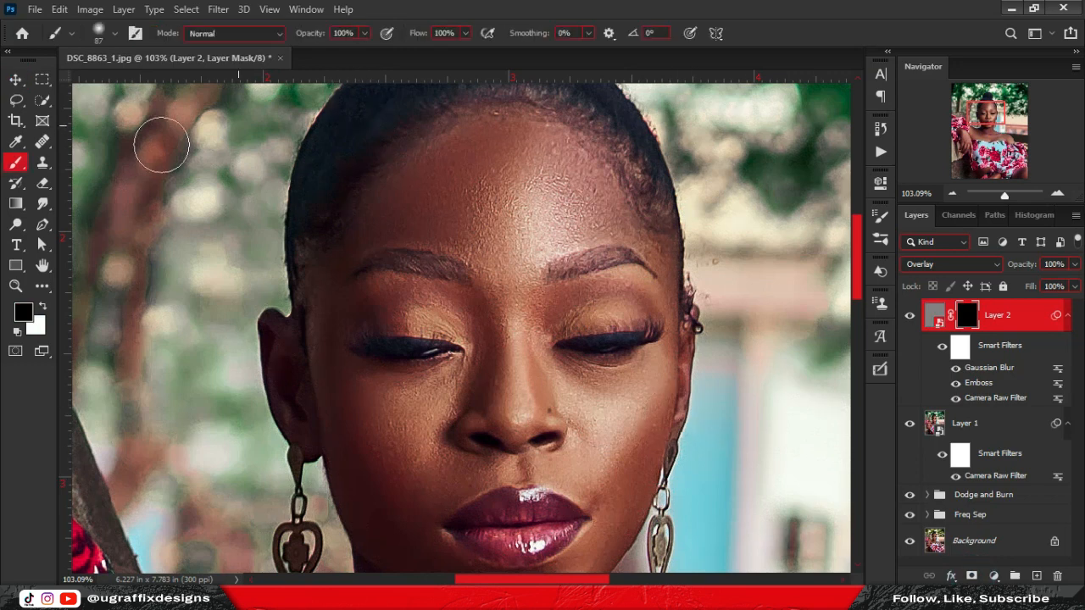
left_click(465, 33)
left_click_drag(429, 55, 412, 61)
left_click_drag(511, 198, 519, 199, "alt")
key("x")
Paint the texture back onto the forehead and nose bridge on the mask.
mouse_move(432, 184)
left_mouse_down()
mouse_move(485, 150)
mouse_move(421, 178)
left_mouse_up()
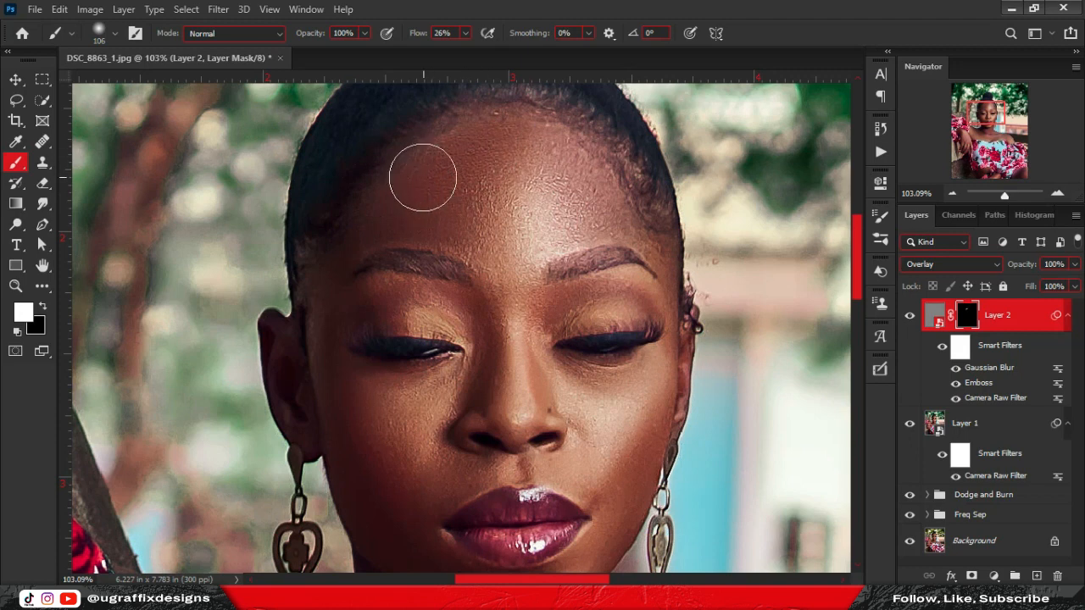
left_click(424, 177)
mouse_move(520, 211)
left_mouse_down()
mouse_move(544, 231)
mouse_move(563, 198)
left_mouse_up()
left_click_drag(550, 147, 568, 148)
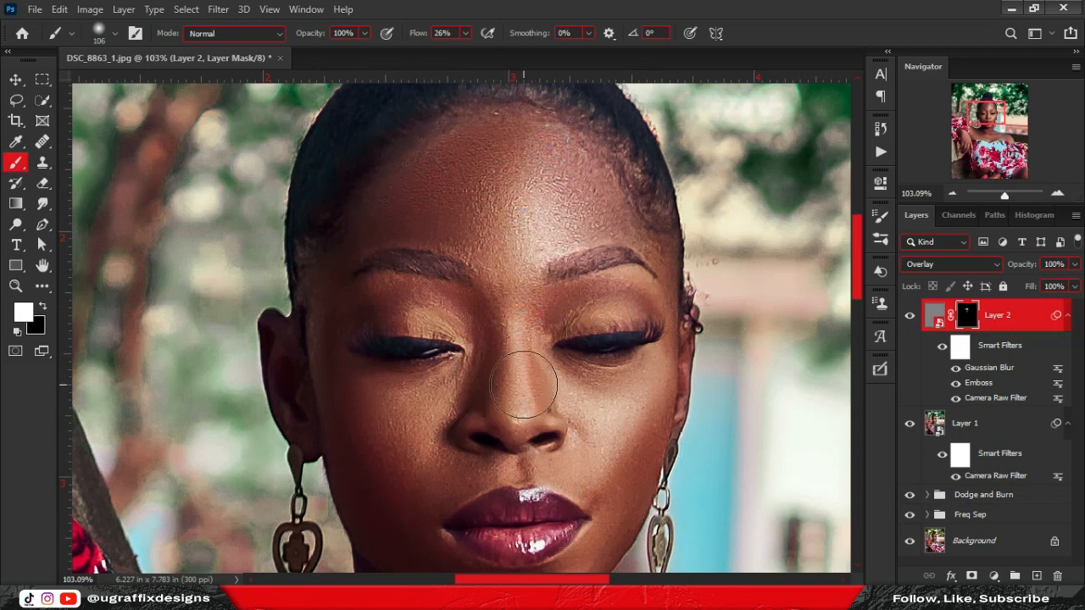
left_click_drag(519, 374, 512, 363)
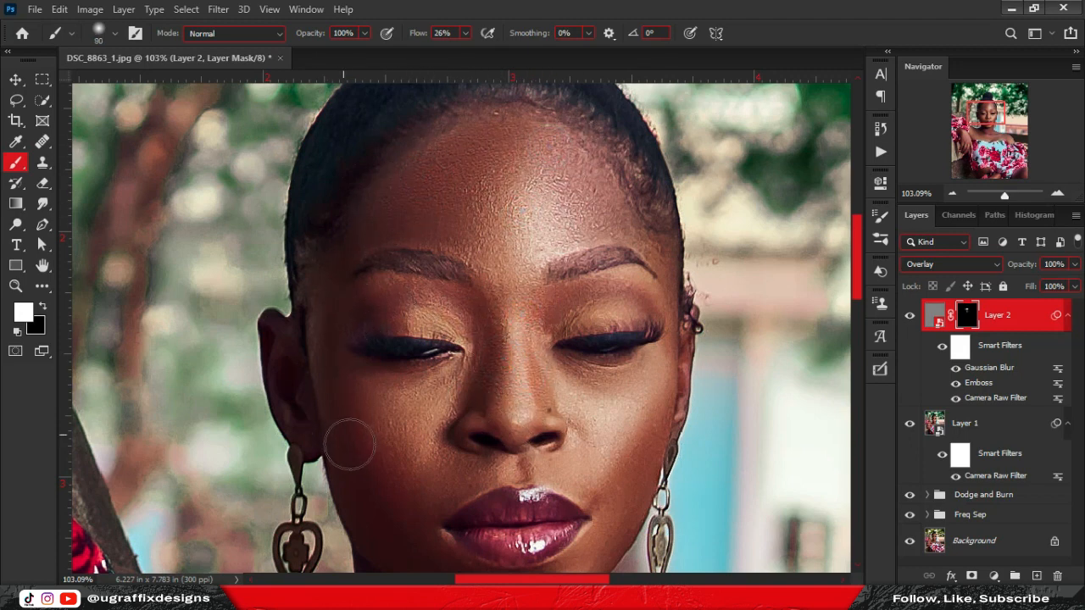
left_click_drag(418, 463, 460, 312)
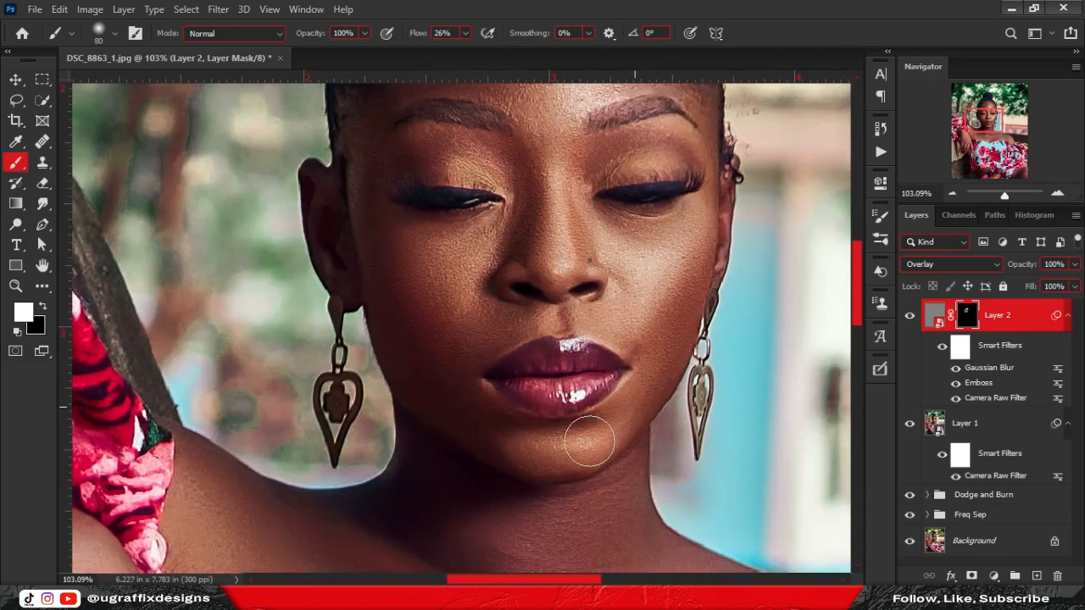
left_click_drag(750, 120, 690, 218)
Shrink the brush to about 45 px and reframe the view over the face and whole photo.
key("bracketleft")
key("bracketleft")
key("bracketleft")
key("bracketleft")
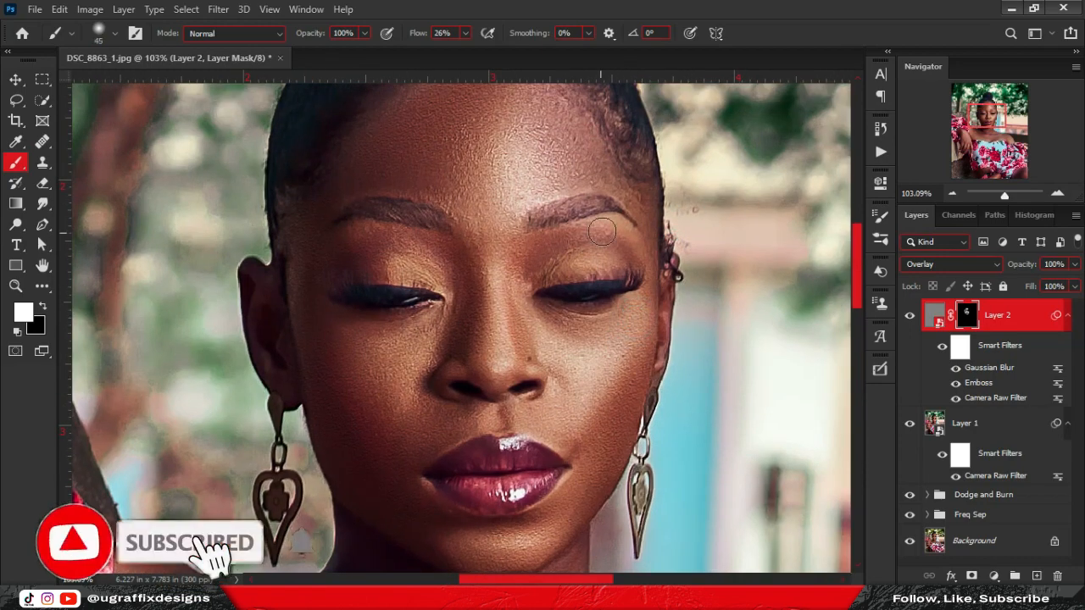
mouse_move(501, 195)
left_mouse_down()
mouse_move(470, 209)
mouse_move(517, 254)
left_mouse_up()
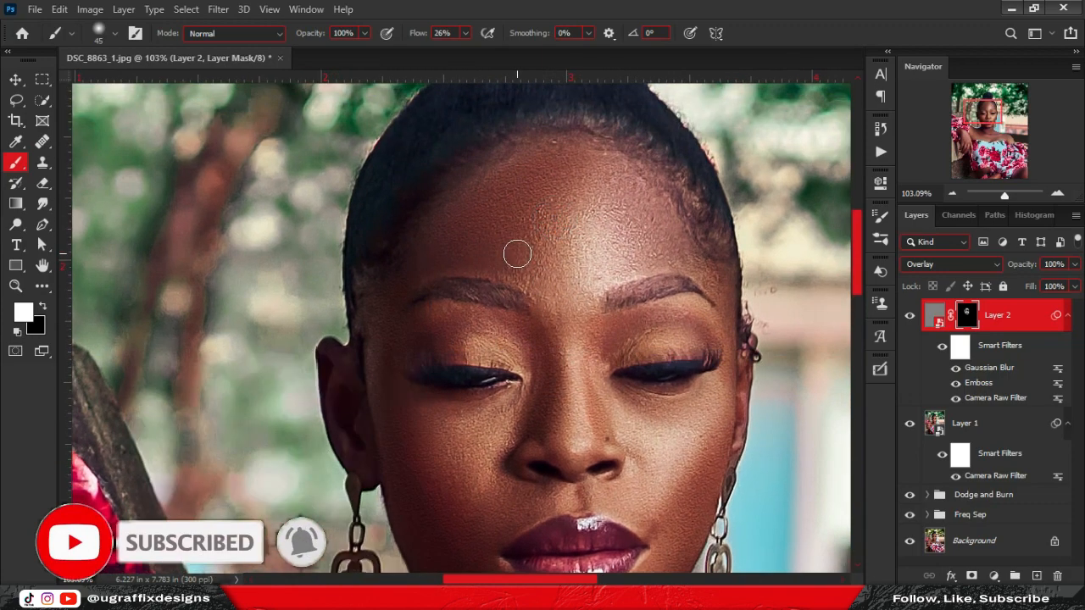
left_click_drag(654, 177, 616, 118)
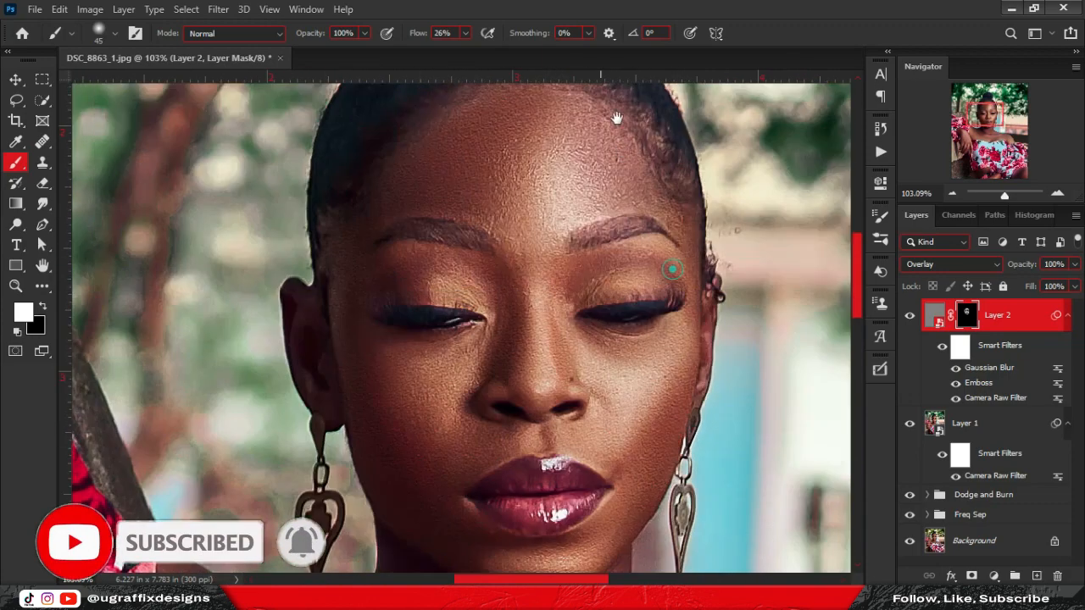
scroll(577, 286, "down", 5)
scroll(581, 279, "down", 4)
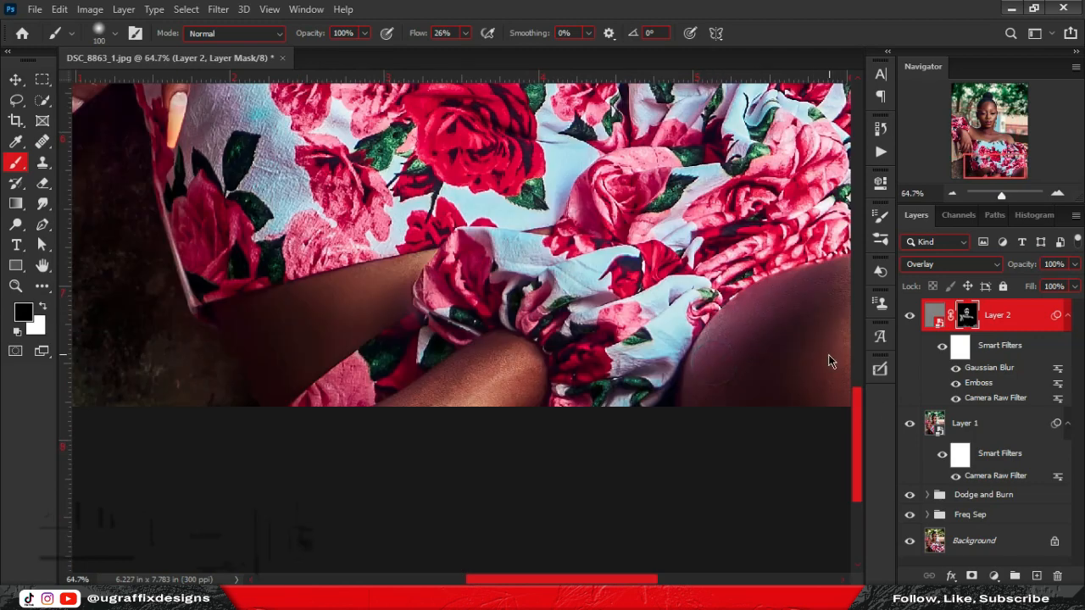
scroll(469, 559, "down", 10)
scroll(455, 395, "up", 5)
left_click_drag(455, 395, 478, 314)
scroll(481, 353, "down", 1)
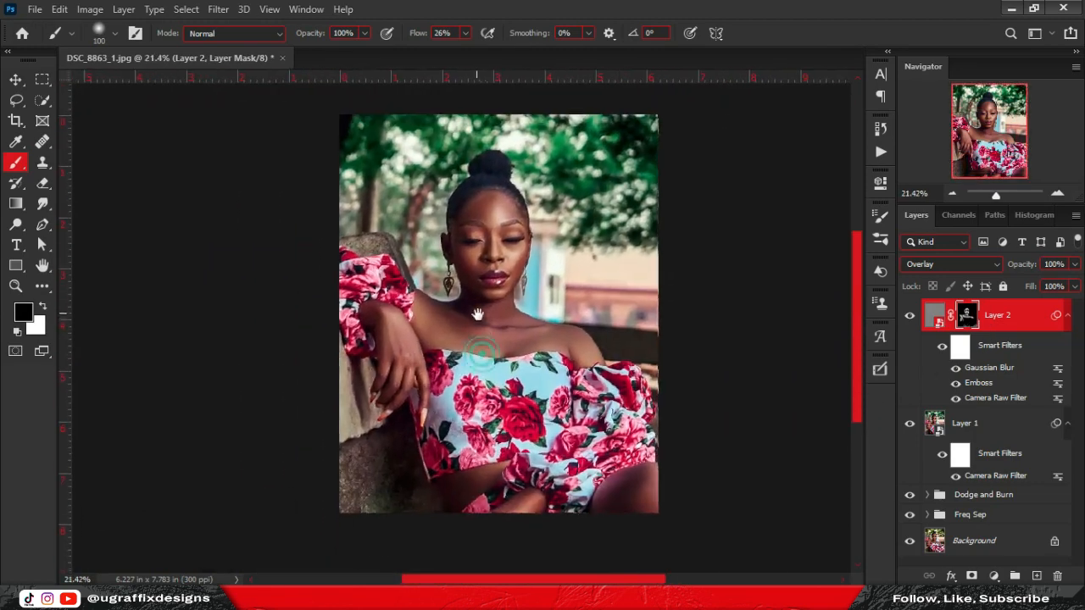
scroll(478, 314, "up", 1)
Lower the texture layer's opacity to about 59%, then resume painting white on its mask.
key("v")
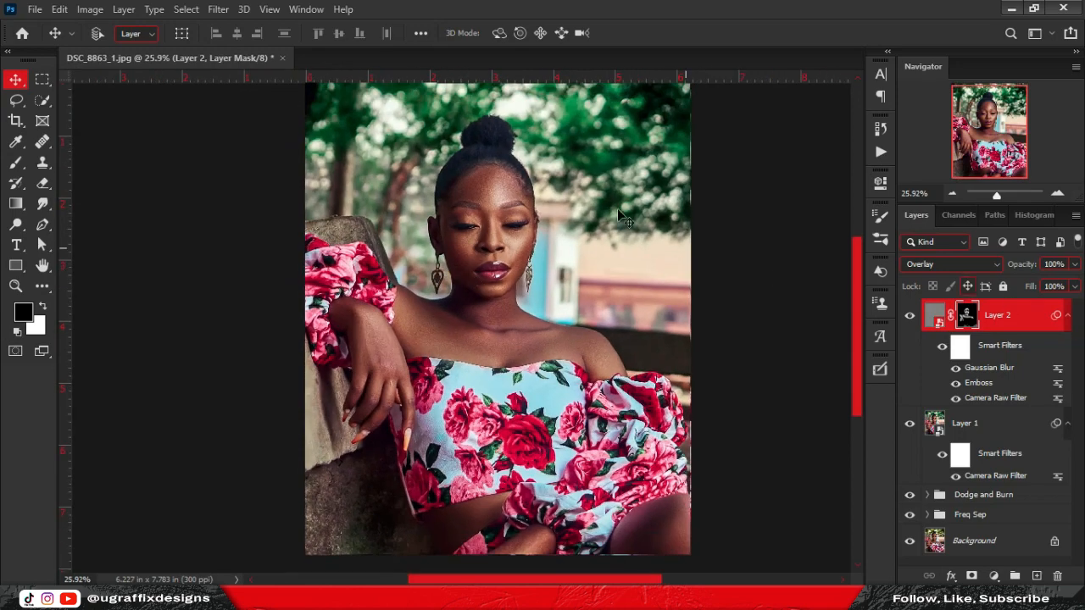
scroll(509, 185, "up", 6)
left_click(935, 316)
left_click(1075, 264)
left_click_drag(1070, 282, 1043, 283)
left_click(967, 316)
key("b")
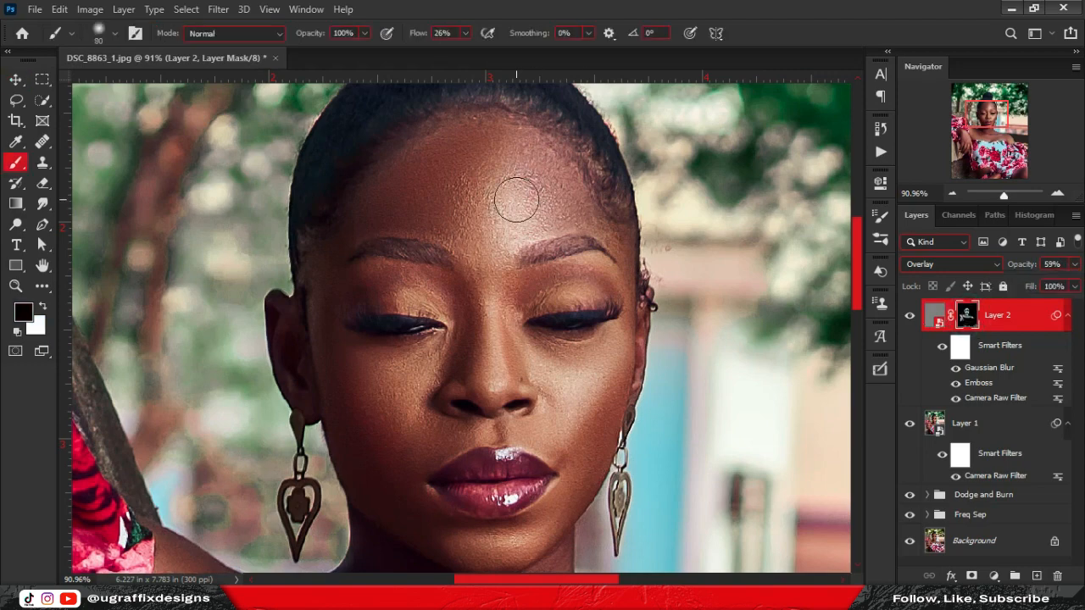
key("x")
scroll(519, 218, "down", 6)
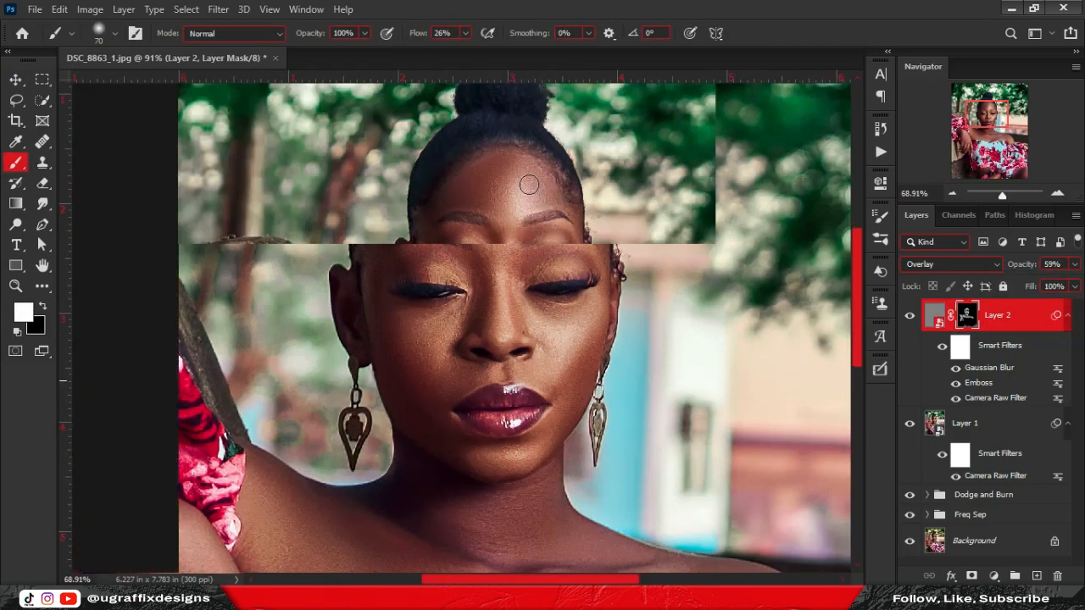
scroll(528, 228, "down", 3)
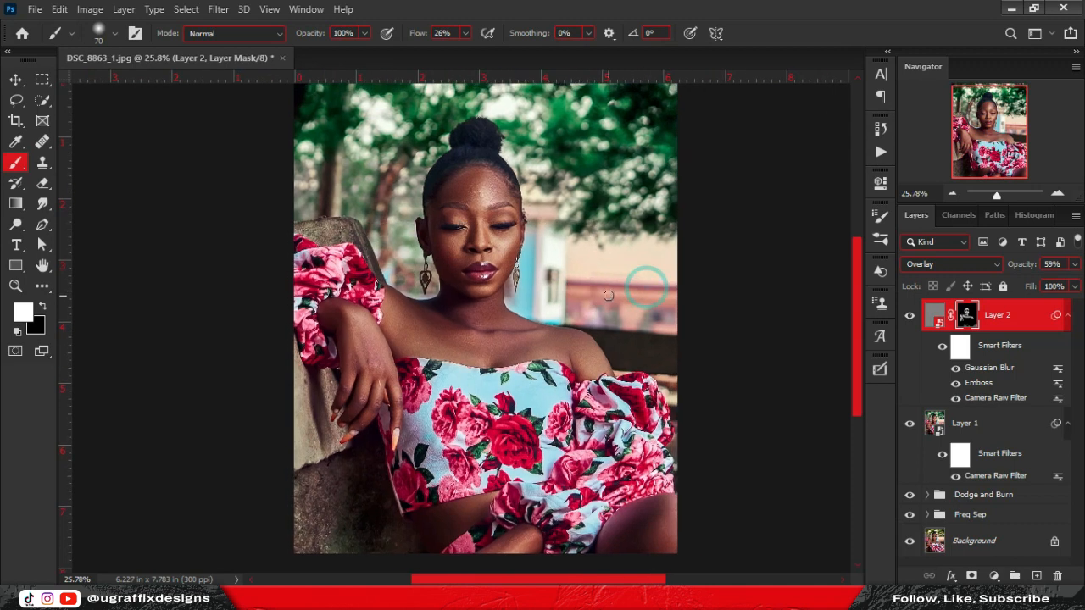
Rename Layer 2 to 'Texture'.
key("v")
double_click(997, 314)
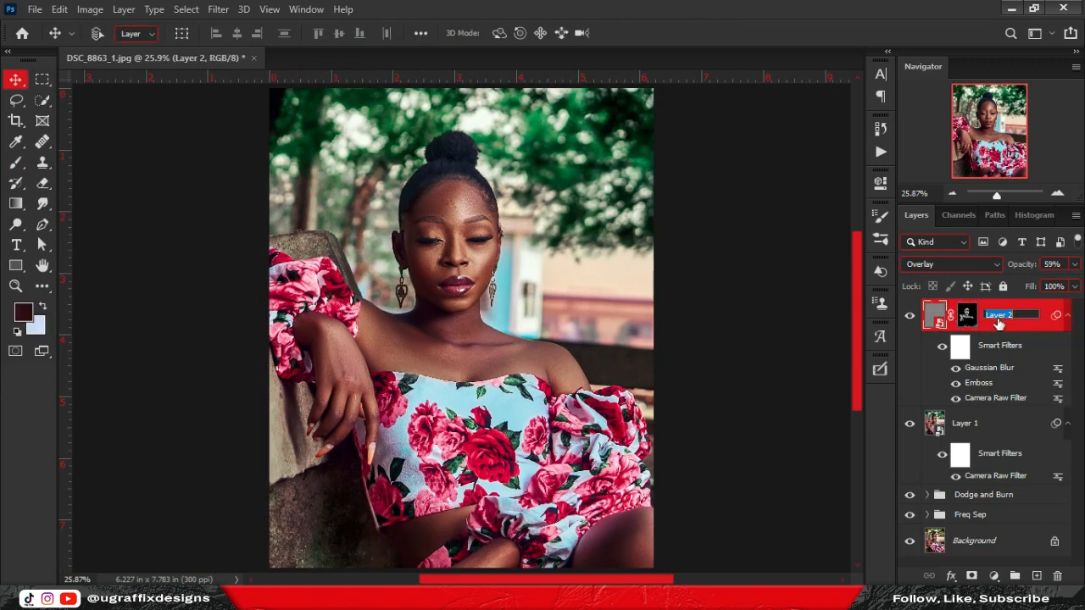
type("Texture")
key("Return")
Rename Layer 1 to 'colour grading' and select the Background layer.
double_click(971, 423)
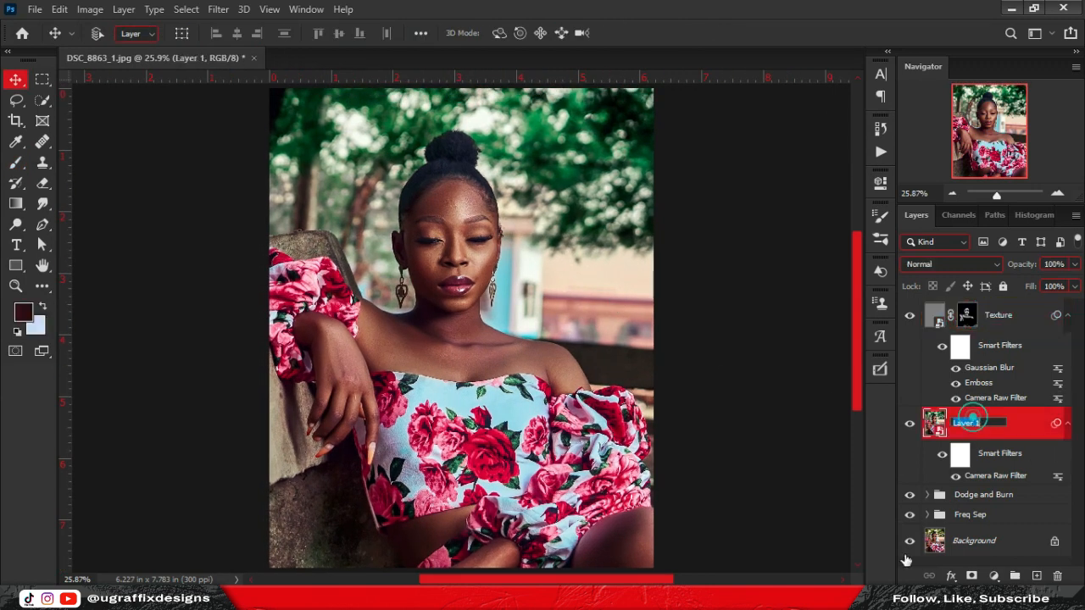
type("colour grading")
key("Return")
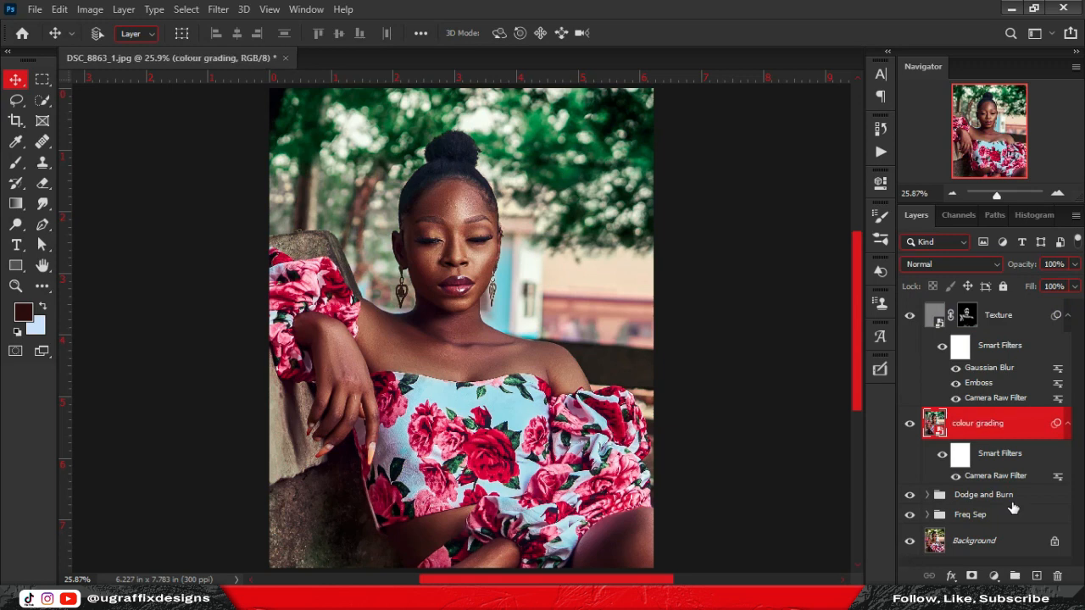
left_click(1011, 541)
scroll(555, 381, "down", 1)
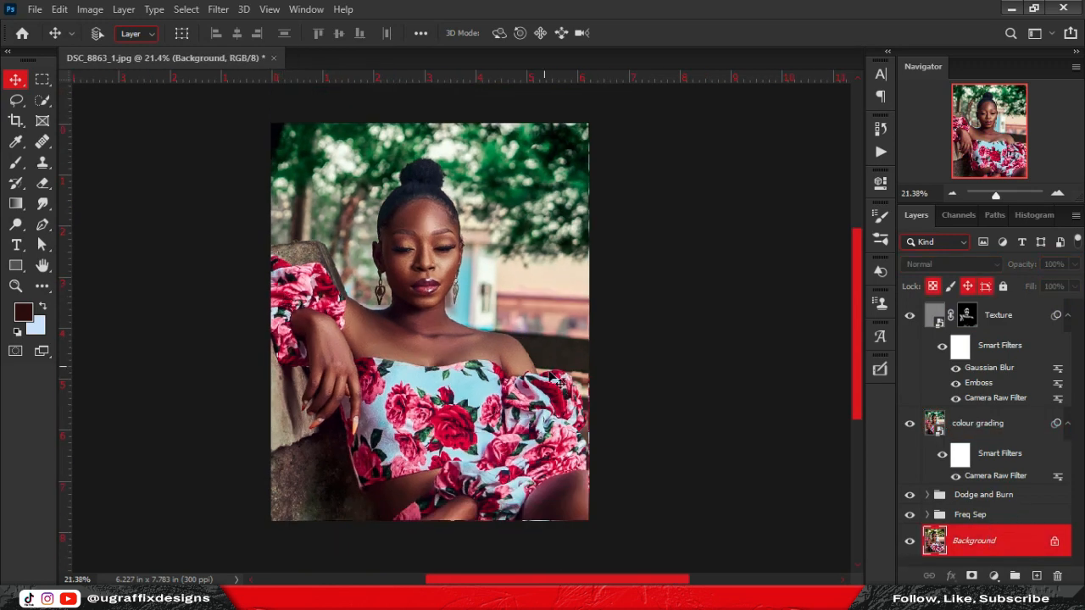
Show only the Background for the original, then re-enable the Freq Sep and Dodge and Burn groups.
left_click(910, 542, "alt")
left_click(910, 514)
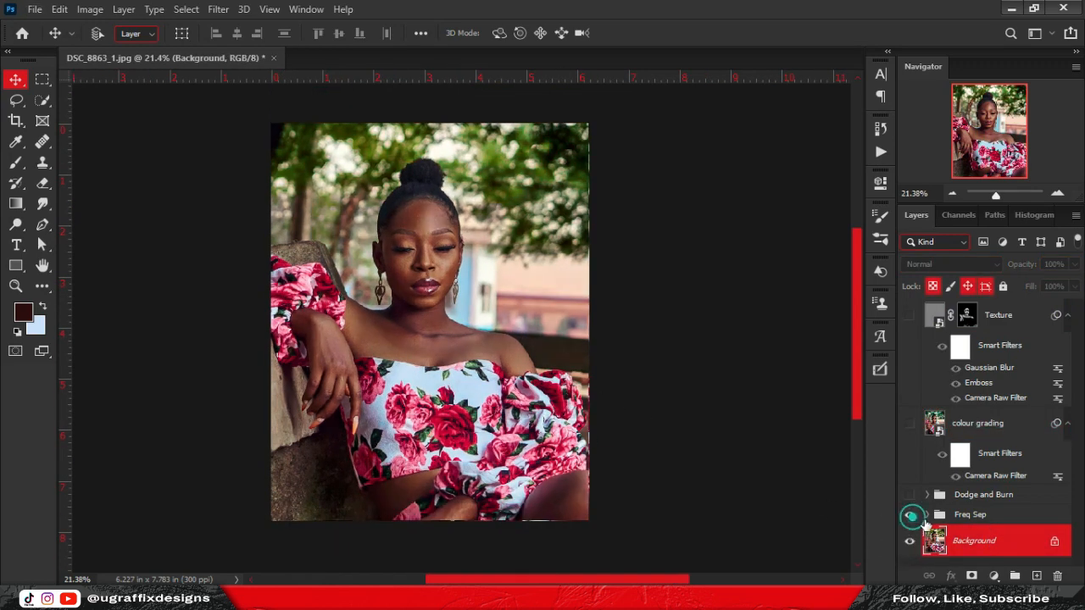
left_click(927, 514)
left_click(929, 393)
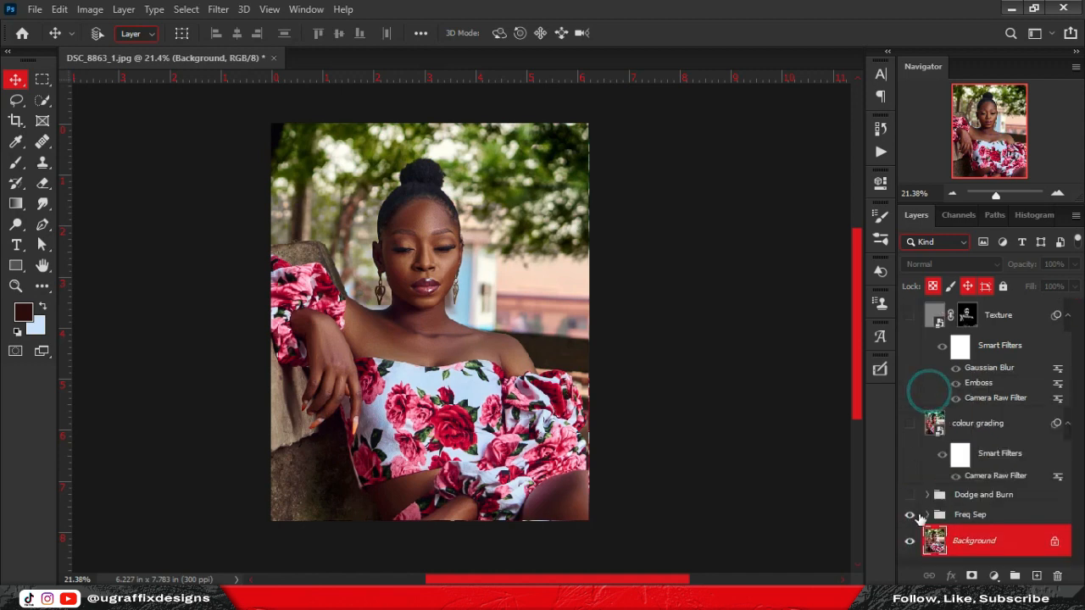
left_click(910, 495)
left_click(928, 495)
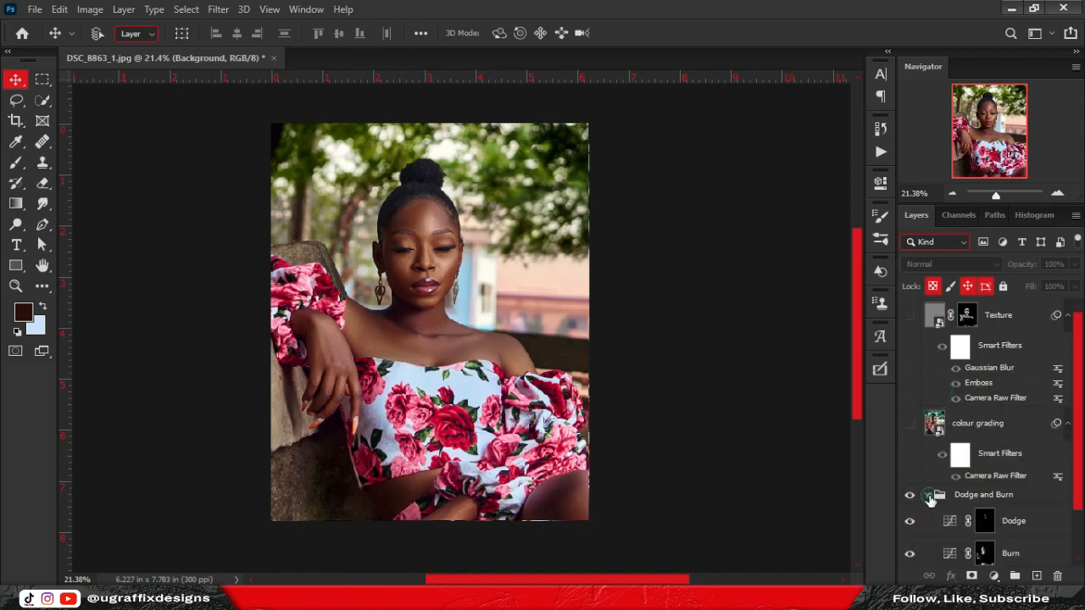
left_click(1008, 497)
left_click(1014, 465)
left_click(928, 438)
Re-enable colour grading, toggle its filters to compare, and turn the Texture layer back on.
left_click(909, 424)
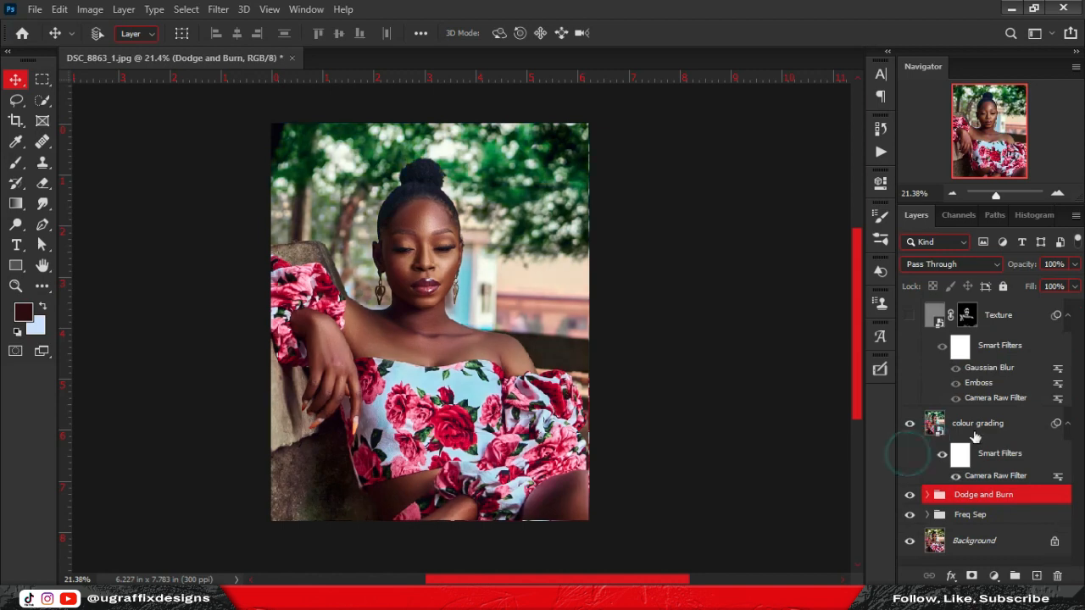
left_click(992, 424)
left_click(941, 457)
left_click(942, 458)
left_click(942, 458)
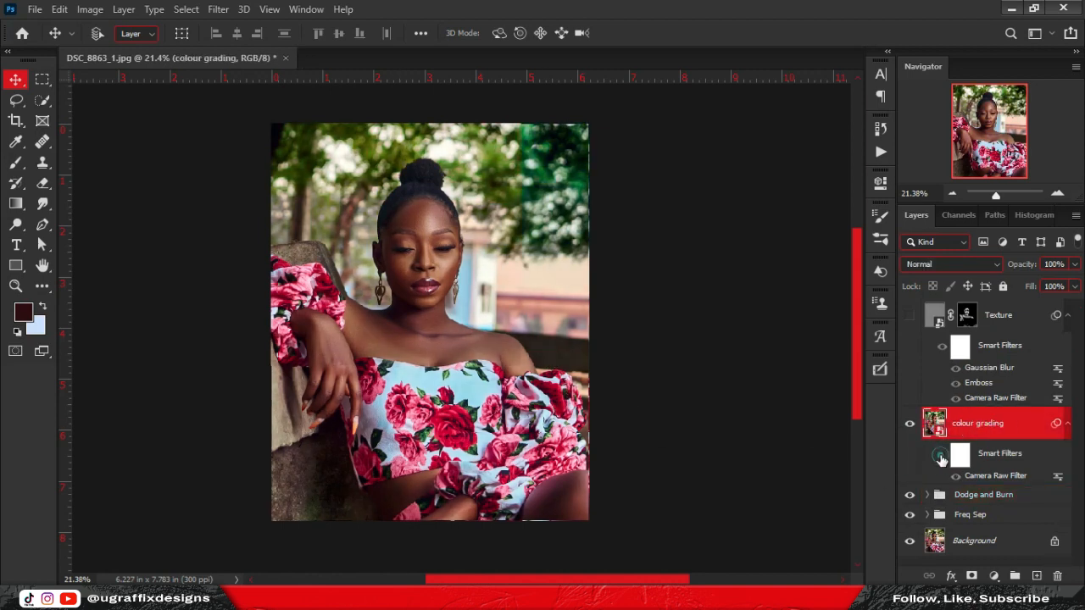
left_click(942, 458)
scroll(917, 386, "up", 1)
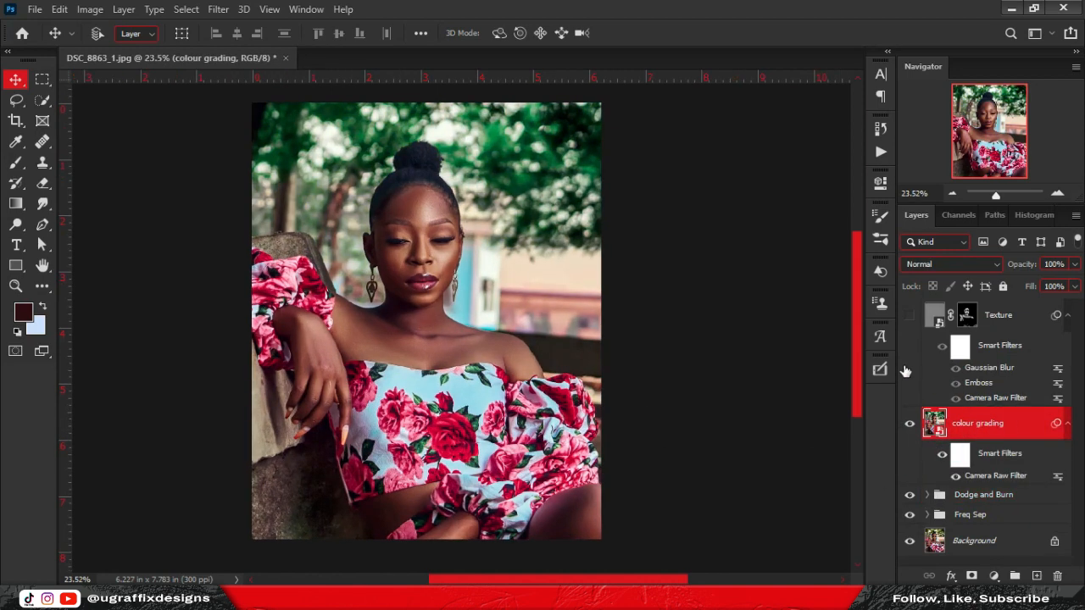
scroll(884, 382, "up", 5)
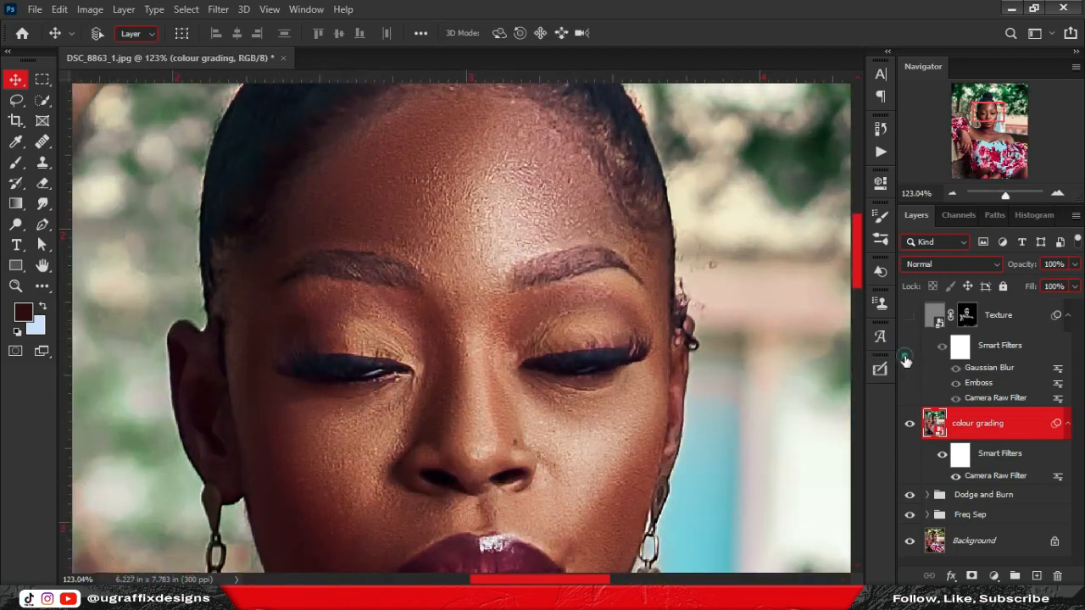
left_click(908, 362)
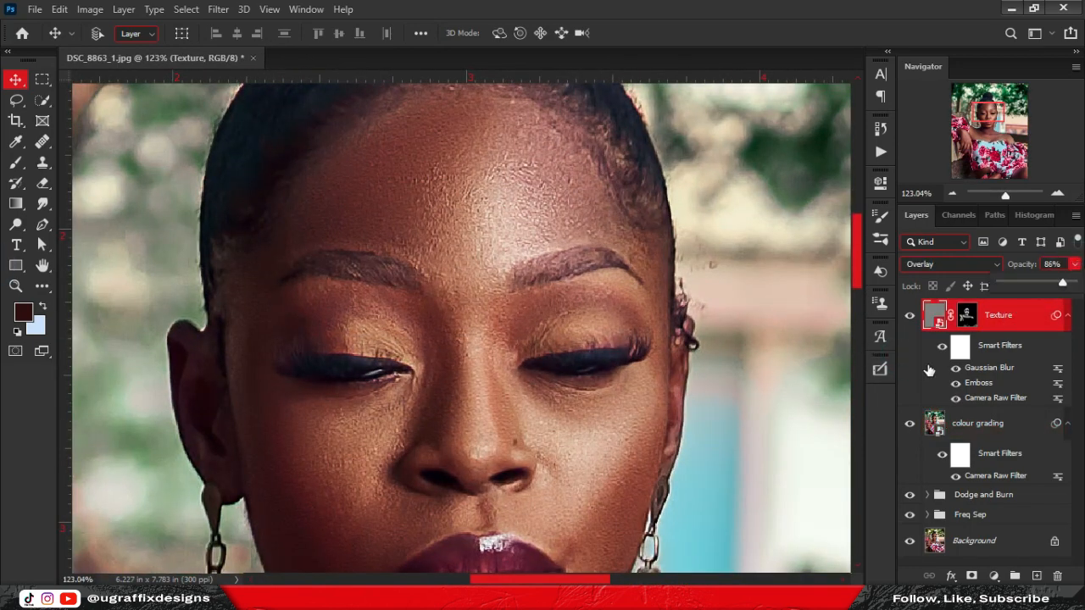
scroll(484, 235, "down", 5)
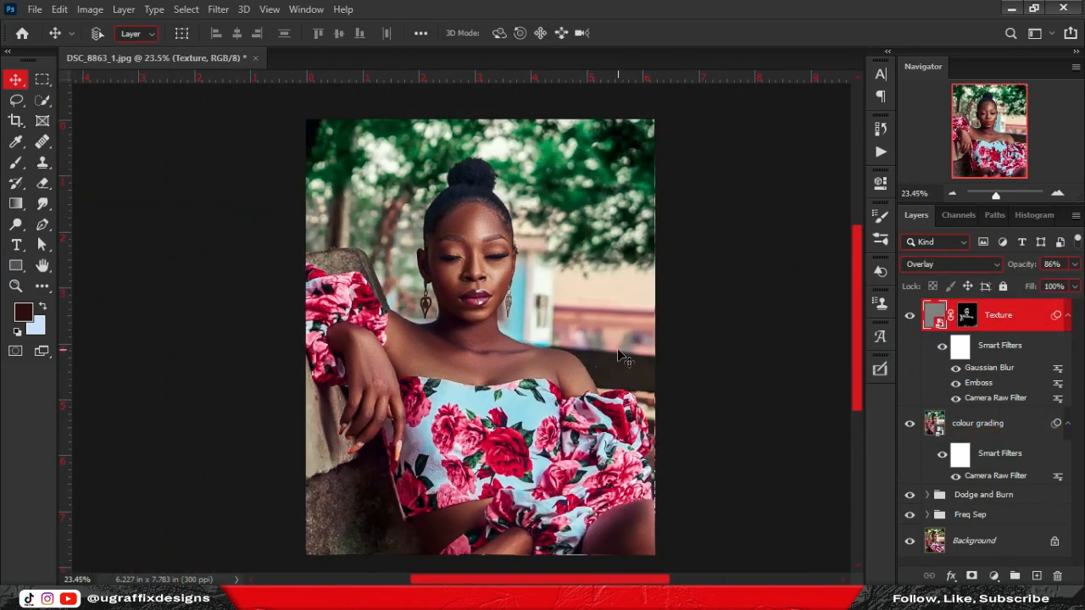
left_click_drag(484, 383, 473, 373)
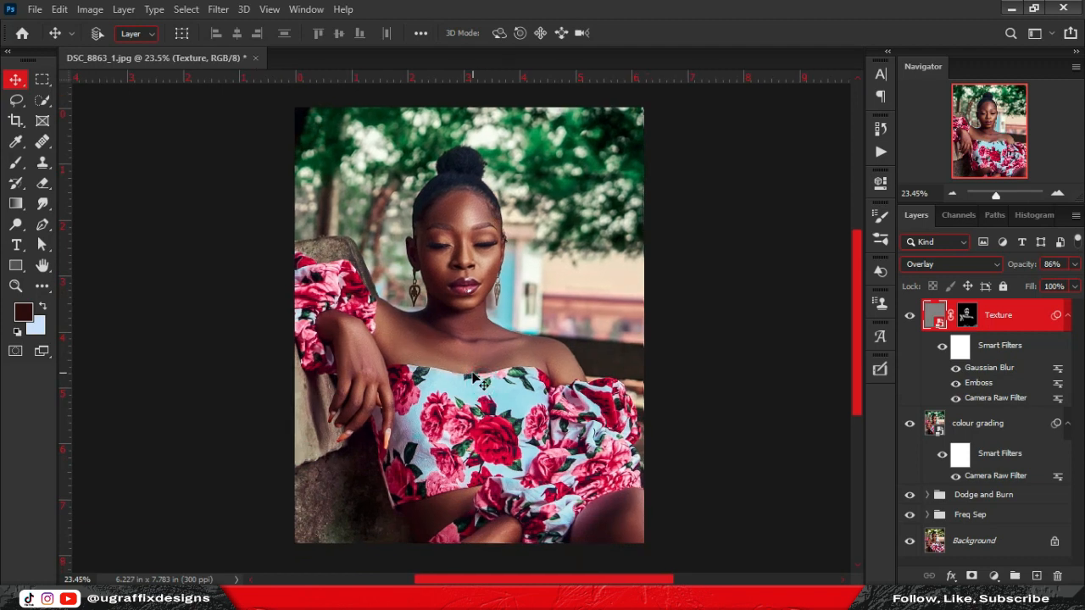